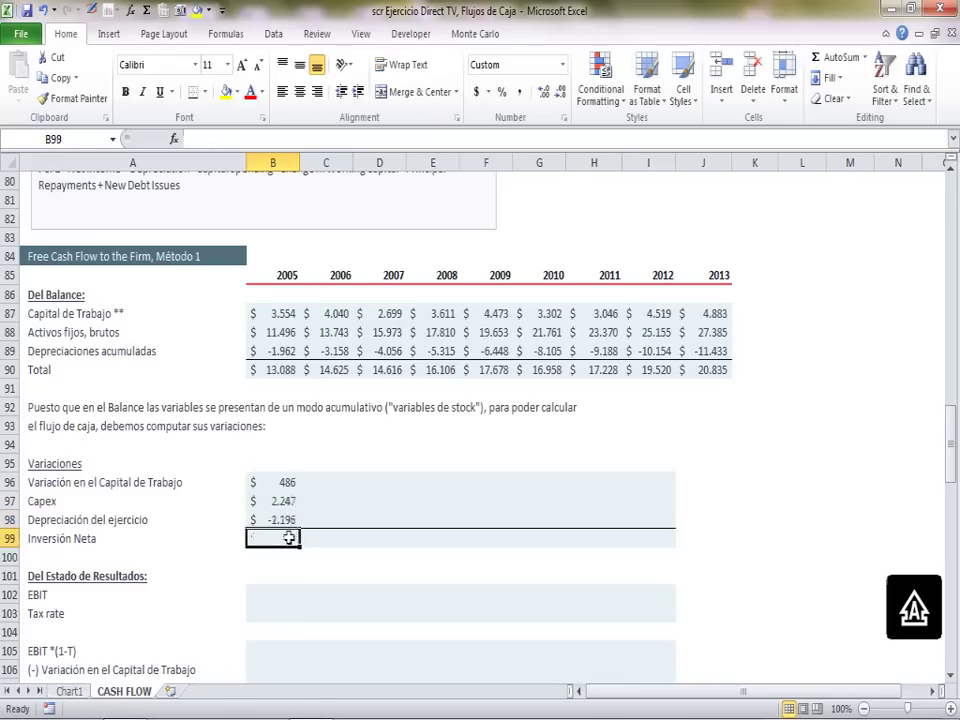
- Total the 2005 variations in cell B99 with AutoSum to get the Inversión Neta
{"action": "left_click", "coordinate": [146, 10]}
{"action": "key", "text": "Return"}
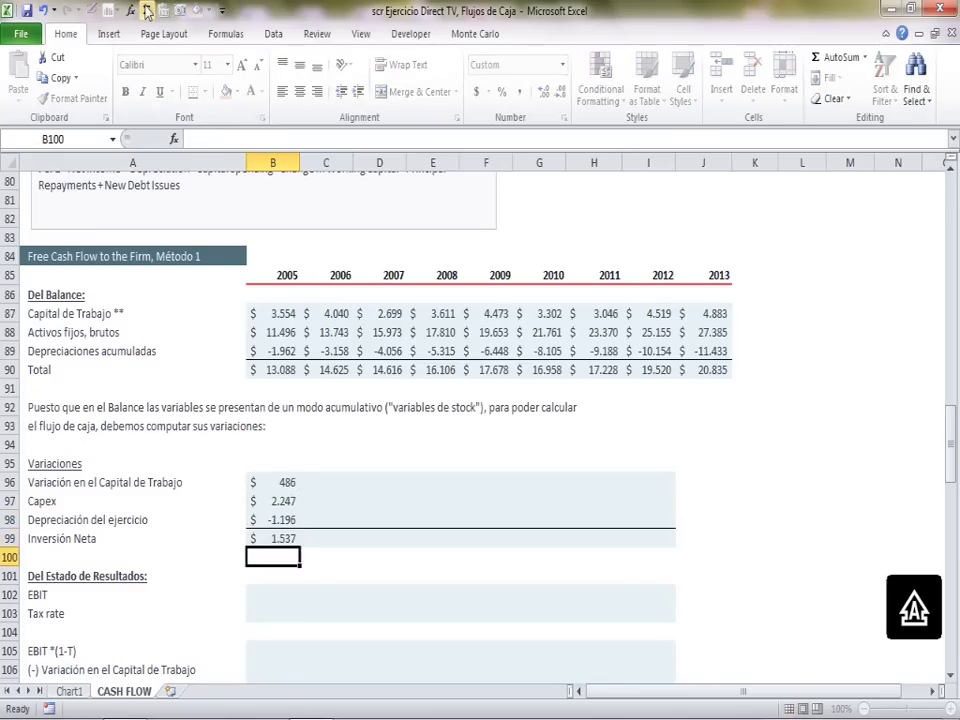
- Switch to the Windows Journal note and, in red, circle ΔWC, CAPEX and DEPRECIACIONES in equation (2) and double-underline INVERSIÓN NETA
{"action": "key", "text": "alt+Tab"}
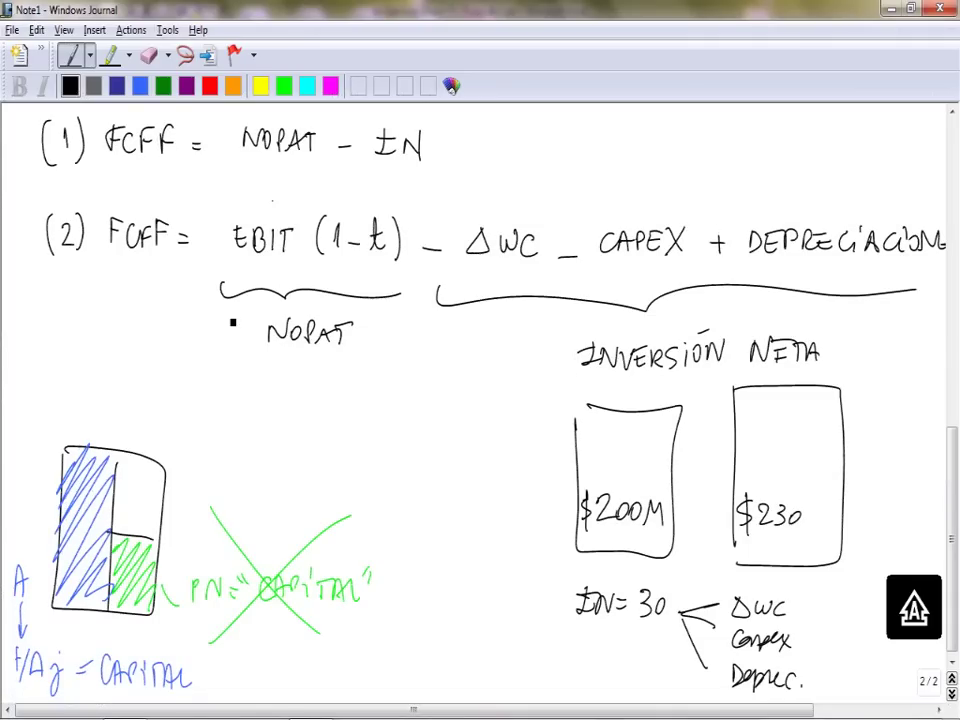
{"action": "left_click", "coordinate": [210, 86]}
{"action": "mouse_move", "coordinate": [531, 214]}
{"action": "left_mouse_down"}
{"action": "mouse_move", "coordinate": [510, 197]}
{"action": "mouse_move", "coordinate": [522, 196]}
{"action": "left_mouse_up"}
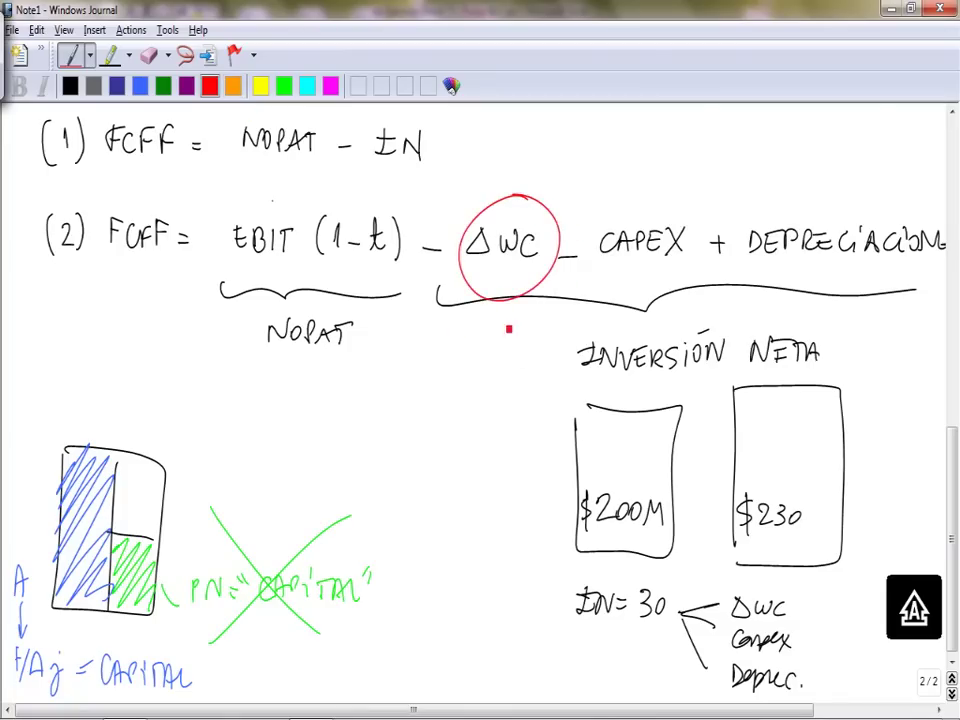
{"action": "mouse_move", "coordinate": [701, 211]}
{"action": "left_mouse_down"}
{"action": "mouse_move", "coordinate": [596, 268]}
{"action": "mouse_move", "coordinate": [703, 205]}
{"action": "left_mouse_up"}
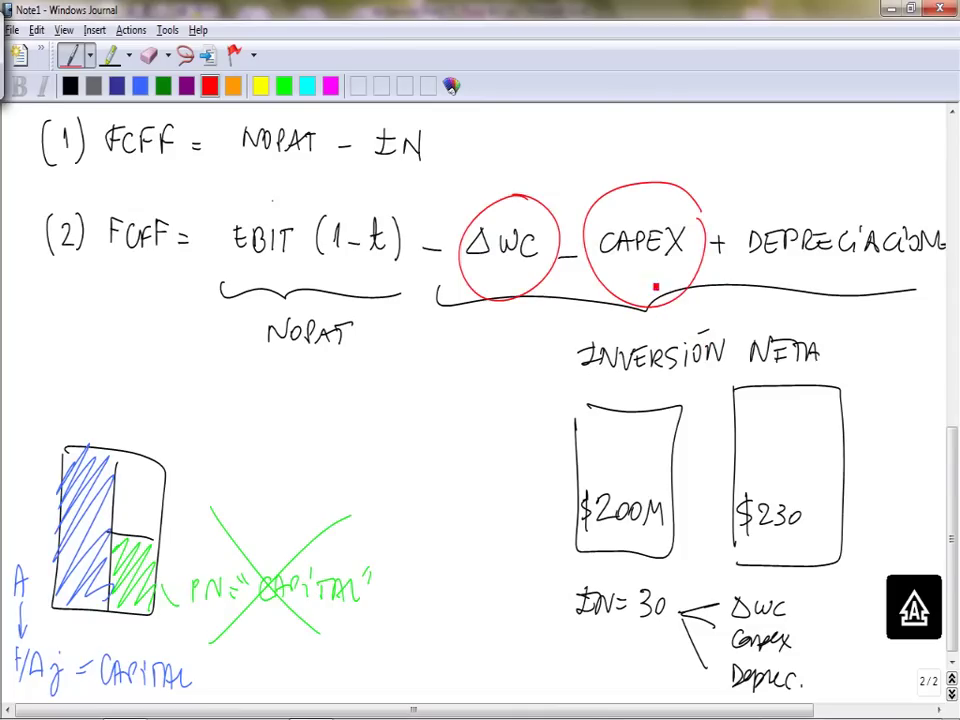
{"action": "mouse_move", "coordinate": [906, 200]}
{"action": "left_mouse_down"}
{"action": "mouse_move", "coordinate": [940, 217]}
{"action": "mouse_move", "coordinate": [938, 250]}
{"action": "left_mouse_up"}
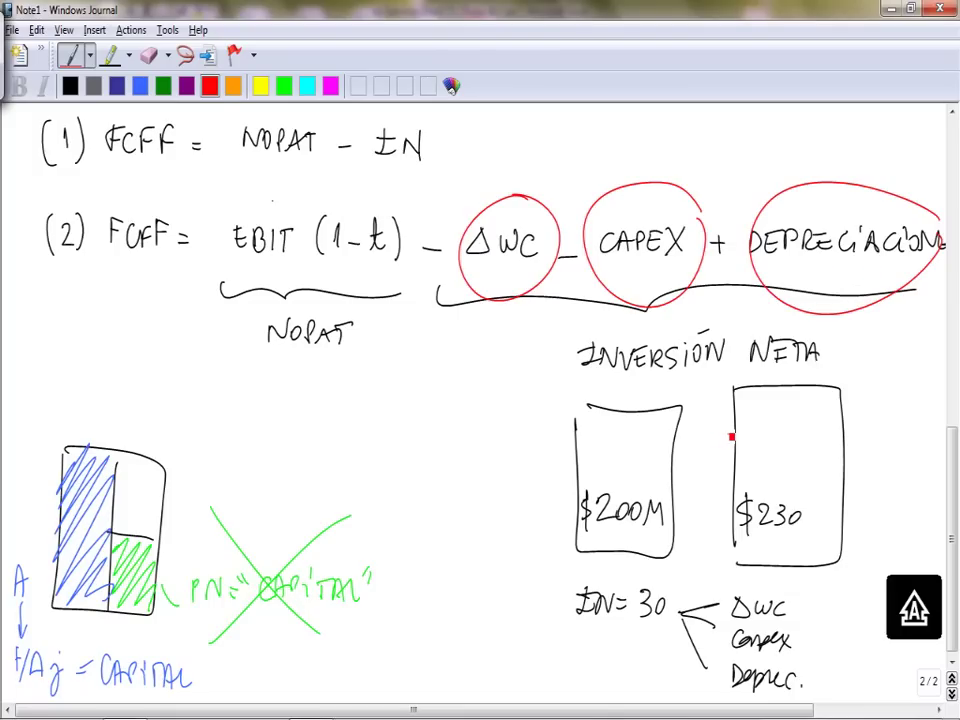
{"action": "left_click_drag", "start_coordinate": [580, 376], "coordinate": [822, 372]}
{"action": "left_click_drag", "start_coordinate": [610, 387], "coordinate": [818, 386]}
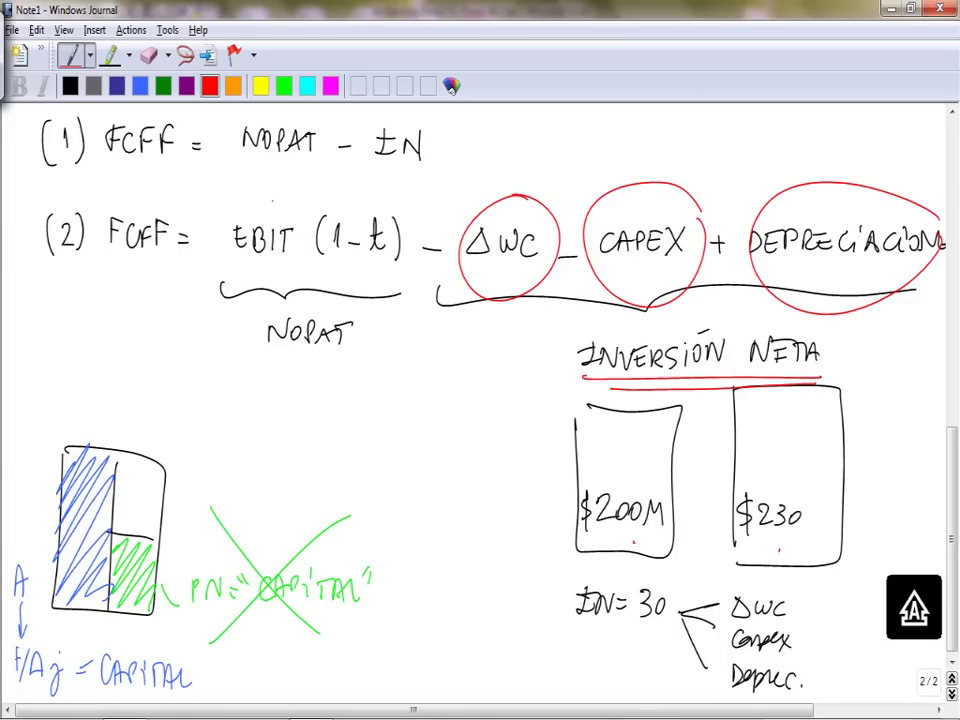
- In red, underline FCFF in equation (2), circle EBIT (1-t) with NOPAT, and brace the investment terms under a circled B
{"action": "left_click_drag", "start_coordinate": [88, 280], "coordinate": [178, 252]}
{"action": "mouse_move", "coordinate": [298, 176]}
{"action": "left_mouse_down"}
{"action": "mouse_move", "coordinate": [250, 385]}
{"action": "mouse_move", "coordinate": [425, 235]}
{"action": "left_mouse_up"}
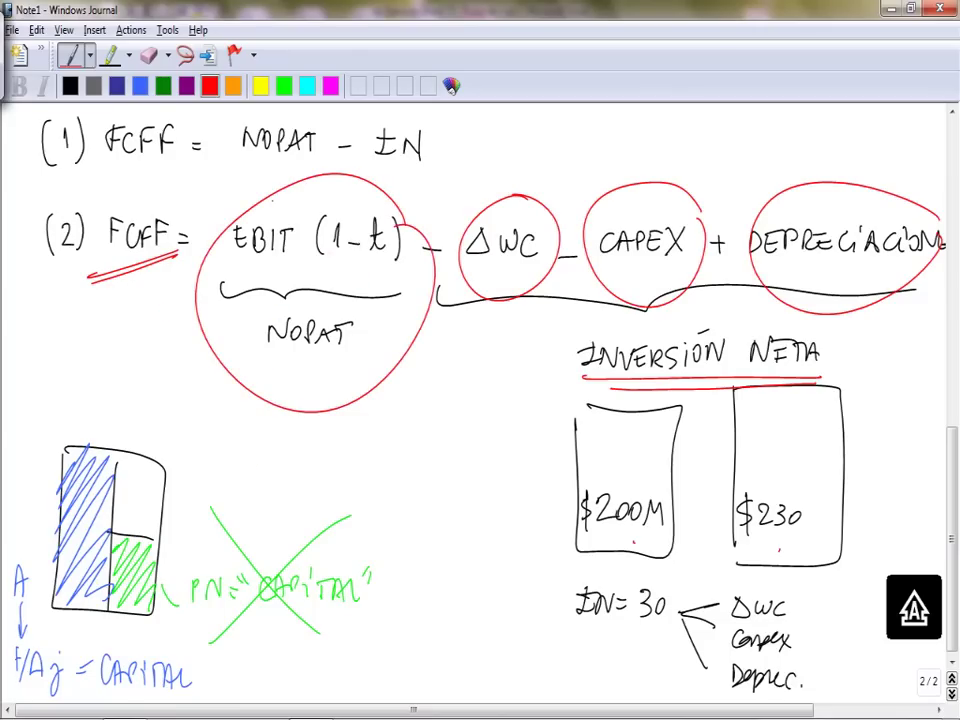
{"action": "mouse_move", "coordinate": [464, 208]}
{"action": "left_mouse_down"}
{"action": "mouse_move", "coordinate": [470, 176]}
{"action": "mouse_move", "coordinate": [846, 172]}
{"action": "mouse_move", "coordinate": [880, 182]}
{"action": "left_mouse_up"}
{"action": "mouse_move", "coordinate": [690, 134]}
{"action": "left_mouse_down"}
{"action": "mouse_move", "coordinate": [705, 116]}
{"action": "mouse_move", "coordinate": [712, 138]}
{"action": "mouse_move", "coordinate": [748, 122]}
{"action": "left_mouse_up"}
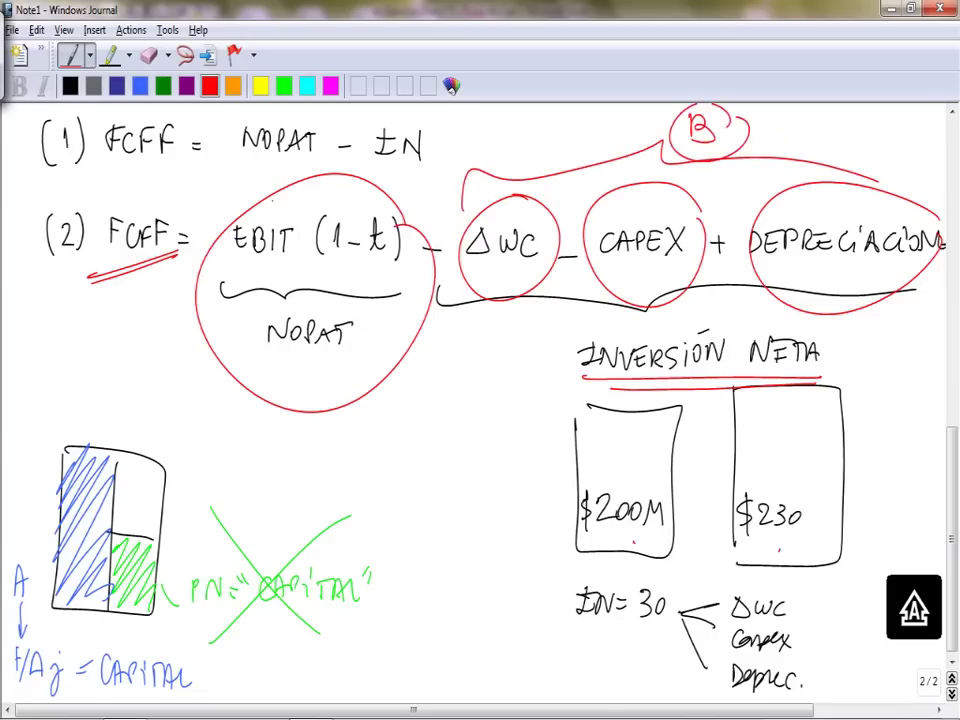
{"action": "mouse_move", "coordinate": [400, 174]}
{"action": "left_mouse_down"}
{"action": "mouse_move", "coordinate": [392, 198]}
{"action": "mouse_move", "coordinate": [410, 172]}
{"action": "left_mouse_up"}
{"action": "mouse_move", "coordinate": [394, 186]}
{"action": "left_mouse_down"}
{"action": "mouse_move", "coordinate": [410, 193]}
{"action": "mouse_move", "coordinate": [418, 170]}
{"action": "left_mouse_up"}
{"action": "mouse_move", "coordinate": [418, 170]}
{"action": "left_mouse_down"}
{"action": "mouse_move", "coordinate": [436, 190]}
{"action": "mouse_move", "coordinate": [462, 176]}
{"action": "left_mouse_up"}
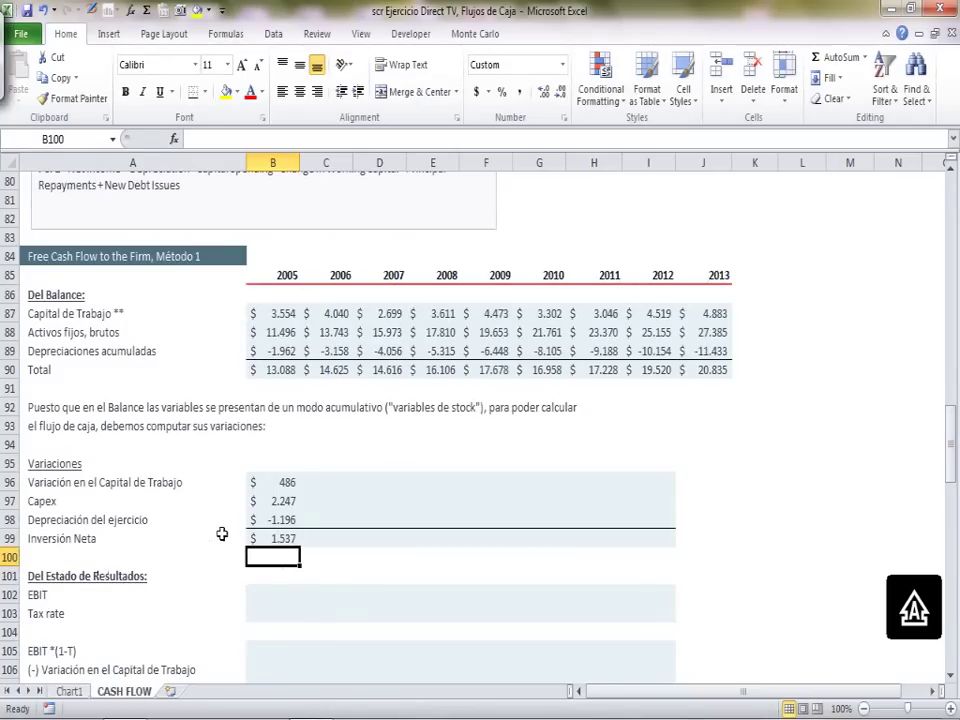
- Back in the CASH FLOW sheet, fill the 2005 variation formulas in B96:B99 across to column I (2012)
{"action": "left_click_drag", "start_coordinate": [270, 482], "coordinate": [679, 553]}
{"action": "left_click", "coordinate": [747, 495]}
- Inspect which balance cells the working capital variation formula in I96 references
{"action": "left_click", "coordinate": [654, 482]}
{"action": "left_click", "coordinate": [210, 139]}
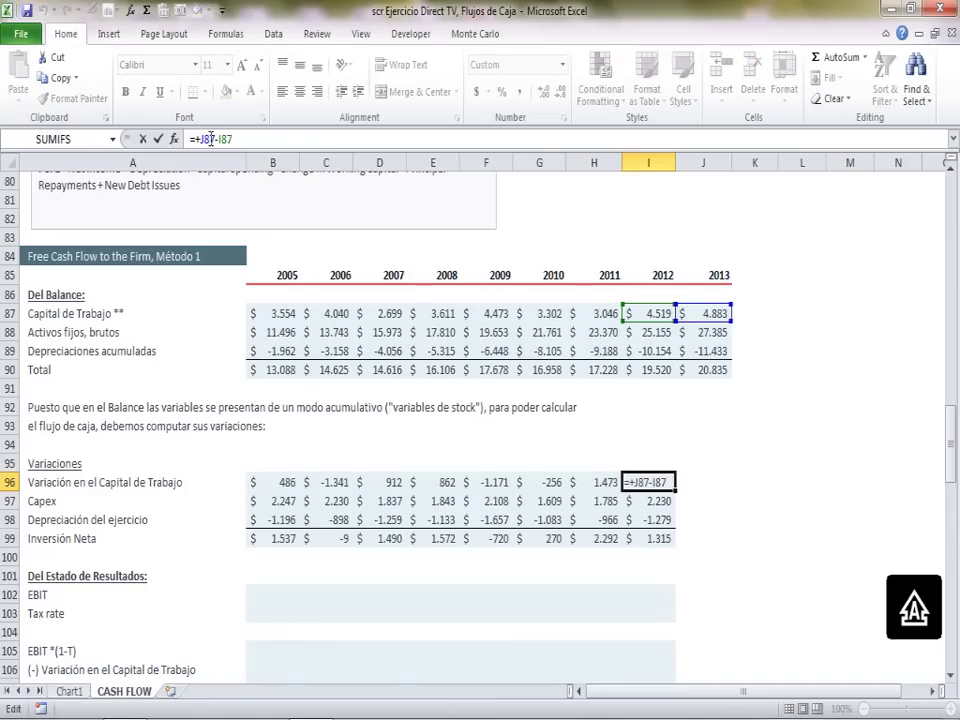
{"action": "key", "text": "Escape"}
{"action": "left_click_drag", "start_coordinate": [703, 482], "coordinate": [711, 516]}
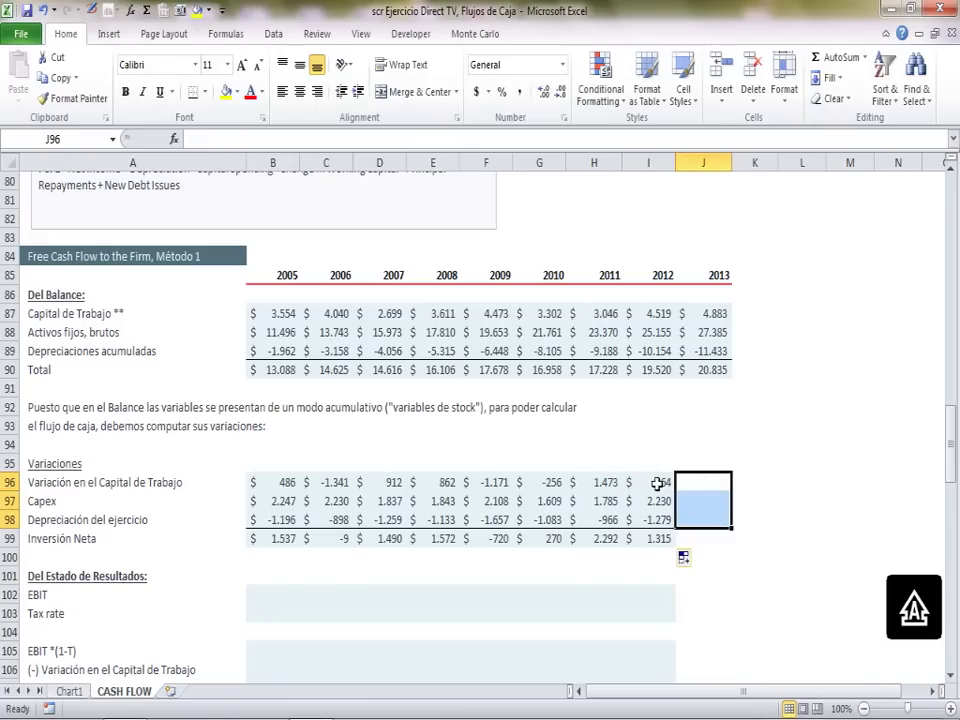
{"action": "left_click", "coordinate": [655, 483]}
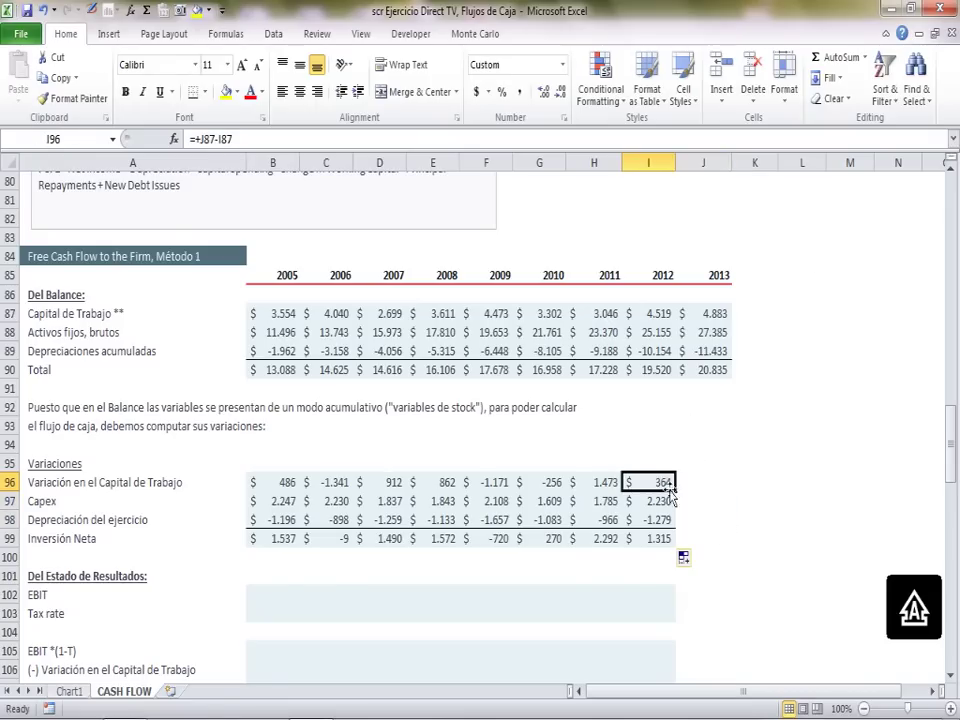
- Try to extend the working capital variation formula from I96 into the 2013 column
{"action": "left_click_drag", "start_coordinate": [677, 493], "coordinate": [737, 497]}
{"action": "left_click", "coordinate": [726, 488]}
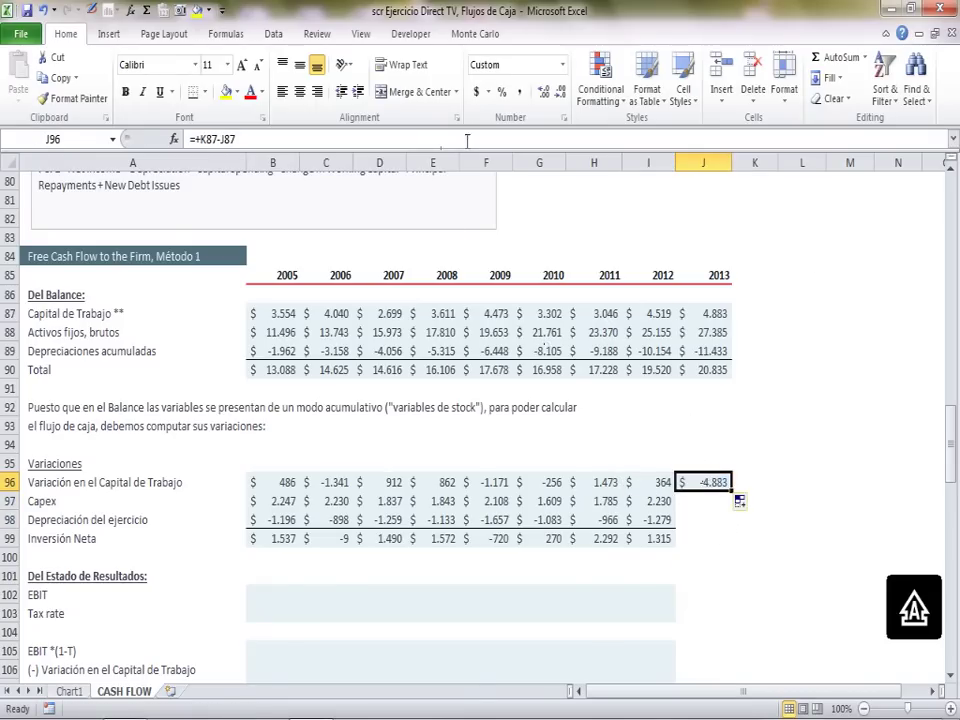
{"action": "left_click", "coordinate": [467, 140]}
{"action": "key", "text": "Escape"}
{"action": "key", "text": "ctrl+z"}
{"action": "left_click", "coordinate": [551, 595]}
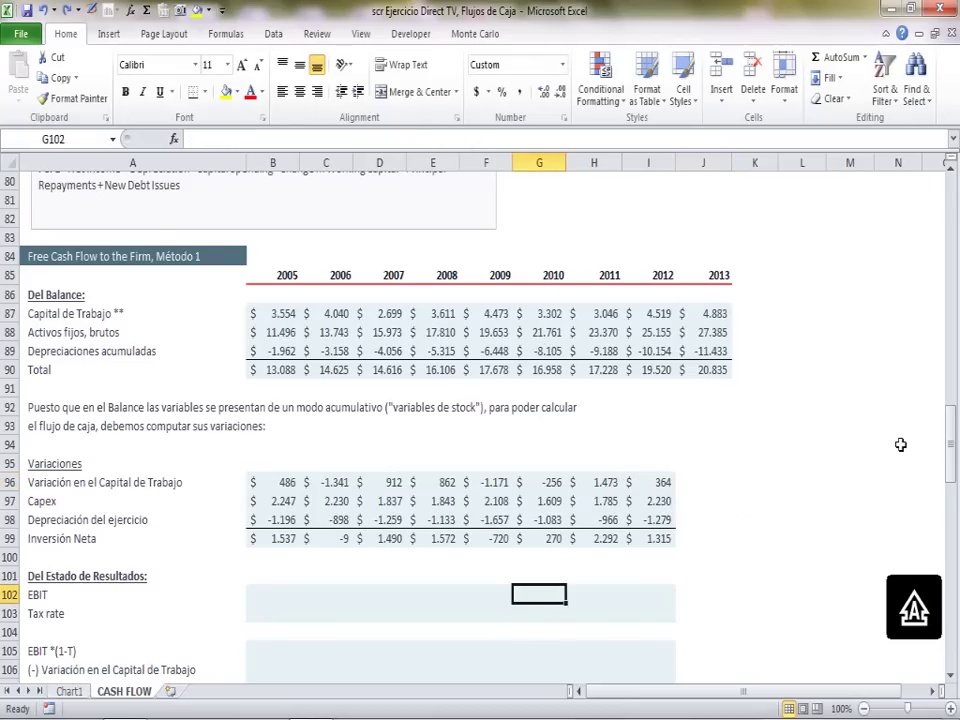
{"action": "left_click_drag", "start_coordinate": [952, 440], "coordinate": [952, 452]}
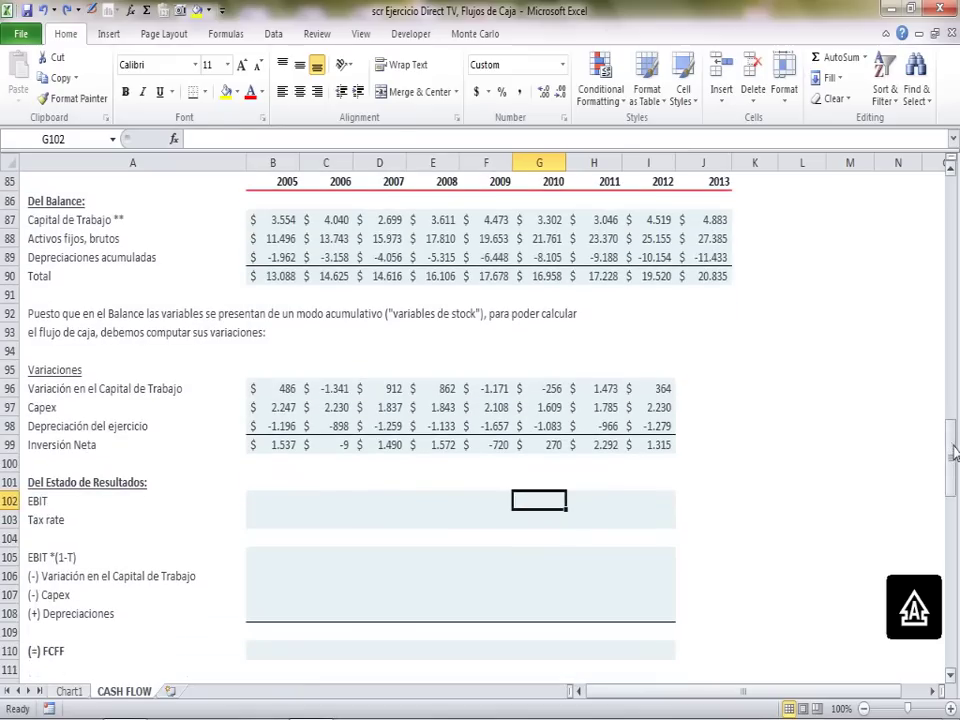
{"action": "left_click", "coordinate": [148, 507]}
{"action": "left_click_drag", "start_coordinate": [148, 507], "coordinate": [161, 626]}
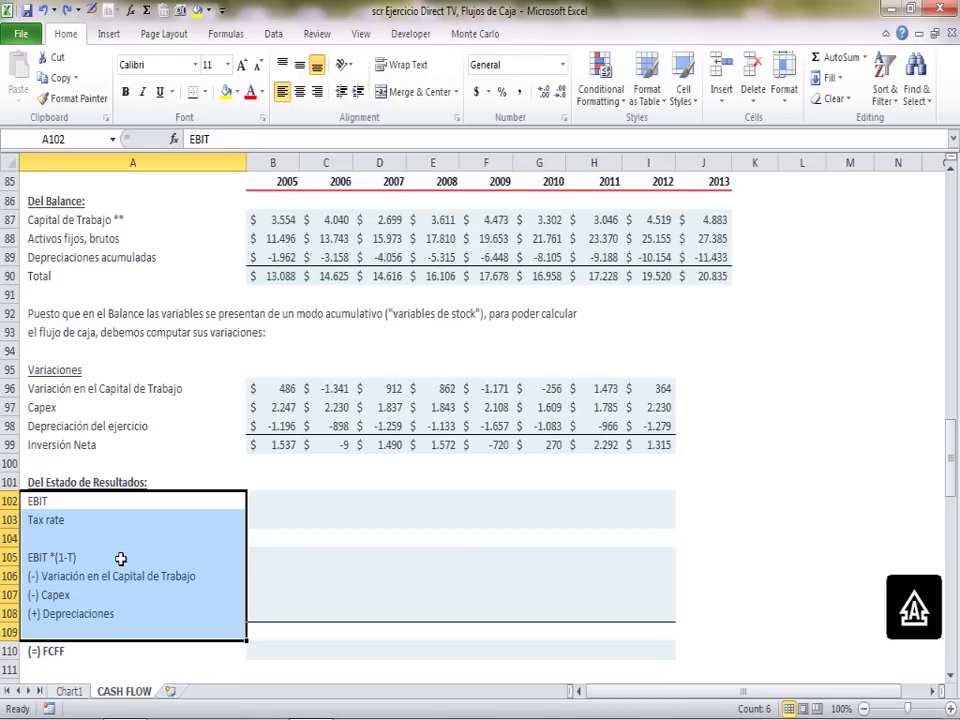
{"action": "left_click", "coordinate": [120, 558]}
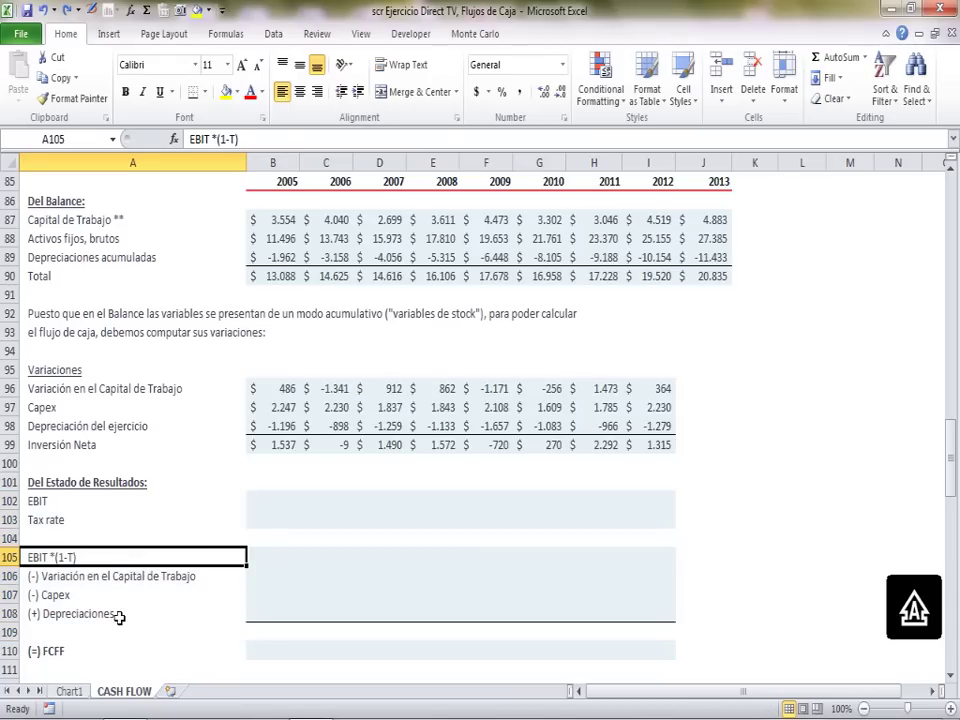
- Link the 2005 EBIT in B102 to the income statement's Operating income with the formula +B52
{"action": "left_click", "coordinate": [267, 495]}
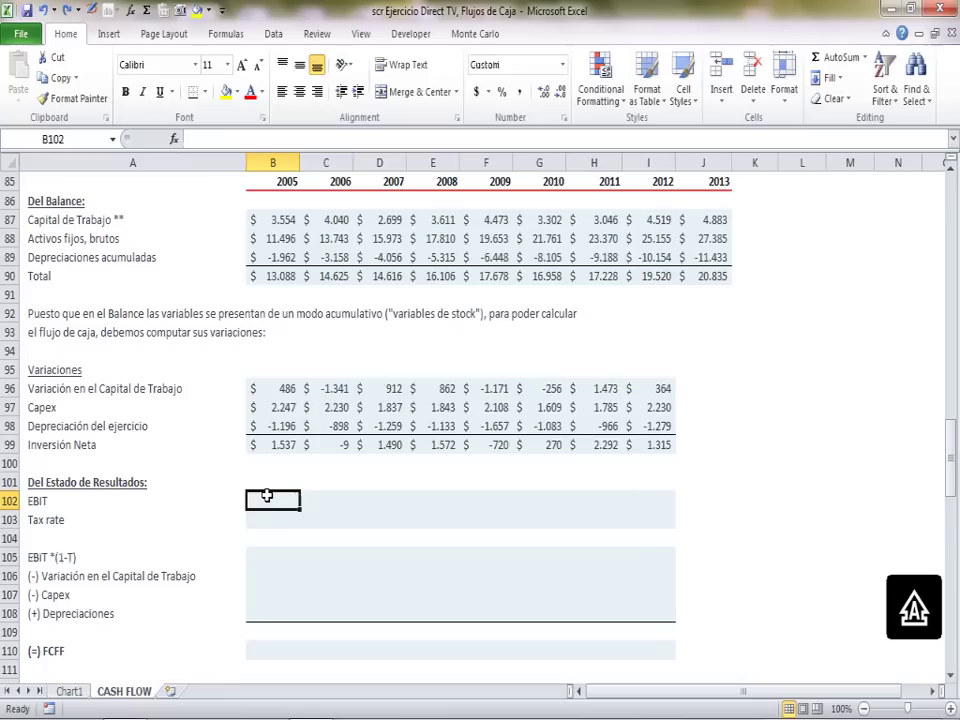
{"action": "type", "text": "="}
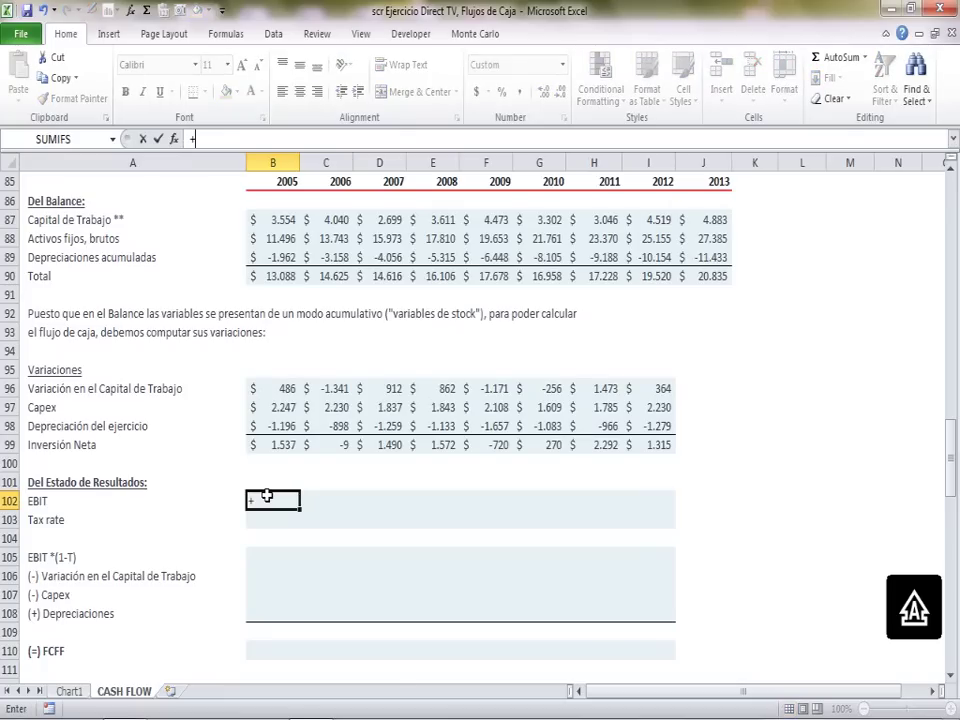
{"action": "left_click_drag", "start_coordinate": [951, 455], "coordinate": [951, 296]}
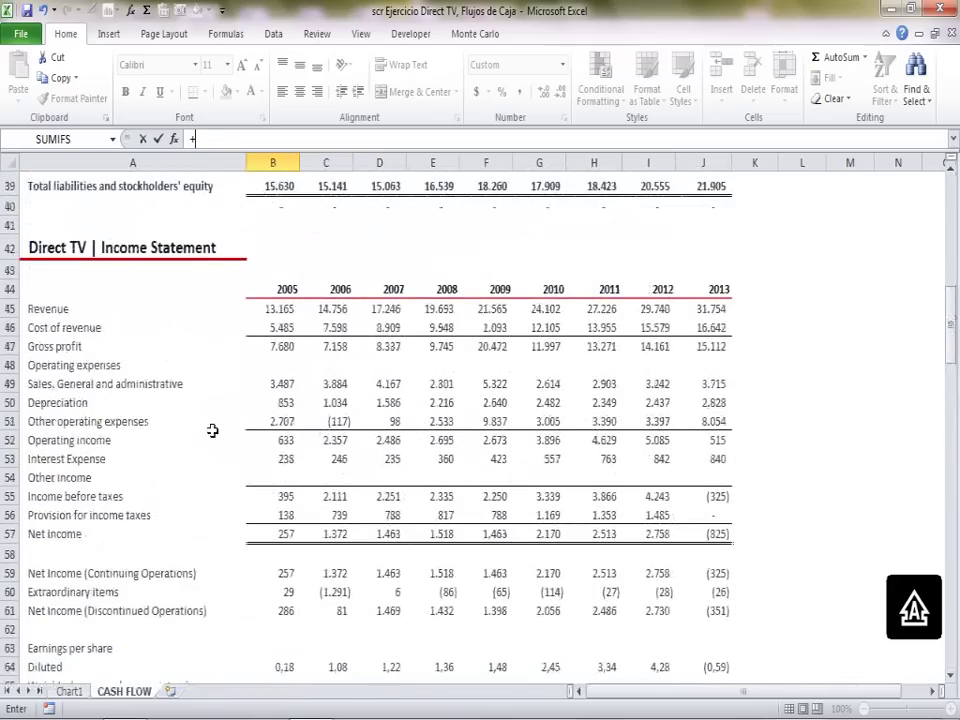
{"action": "left_click", "coordinate": [125, 446]}
{"action": "key", "text": "Right"}
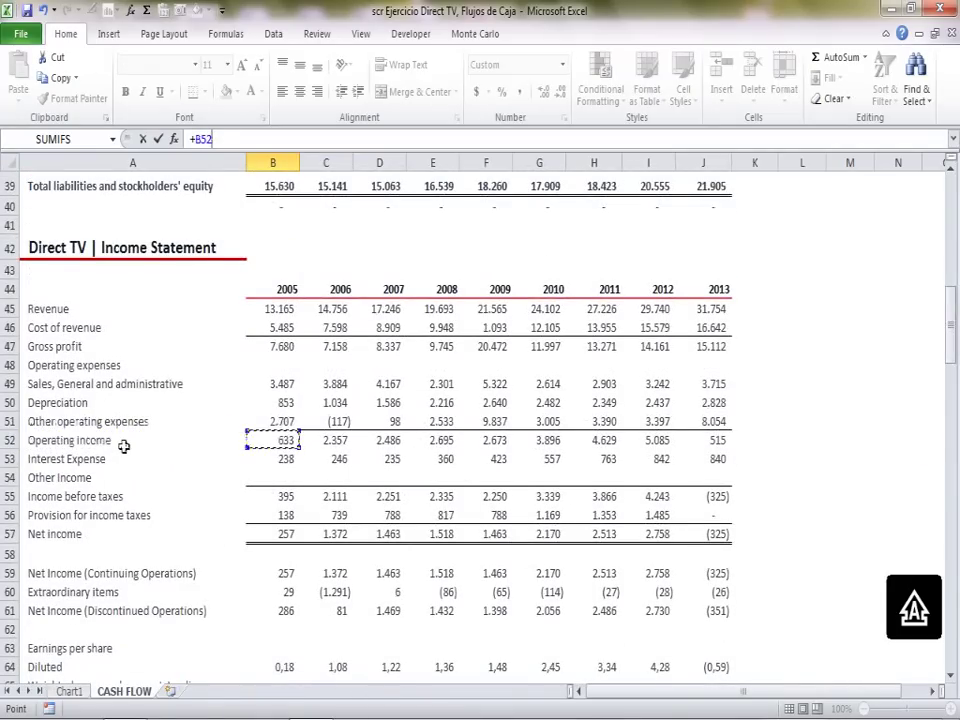
{"action": "key", "text": "Return"}
- Copy the EBIT formula from B102 across the row to I102 for 2006 through 2012
{"action": "key", "text": "Up"}
{"action": "key", "text": "ctrl+c"}
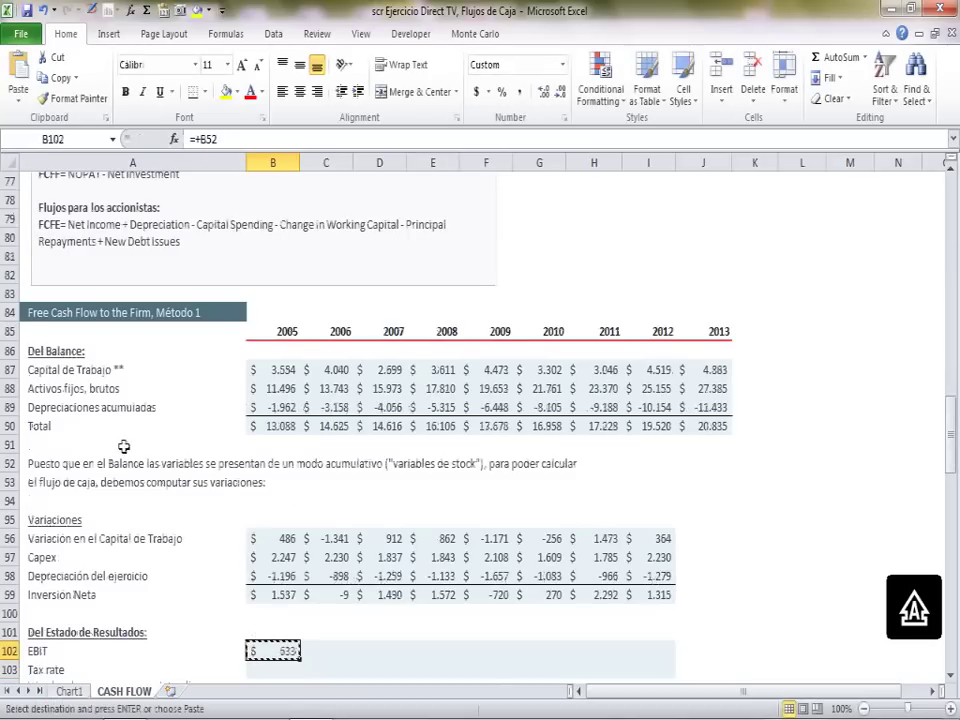
{"action": "key", "text": "shift+Right"}
{"action": "key", "text": "shift+Right"}
{"action": "key", "text": "shift+Right"}
{"action": "key", "text": "shift+Right"}
{"action": "key", "text": "shift+Right"}
{"action": "key", "text": "shift+Right"}
{"action": "key", "text": "shift+Right"}
{"action": "key", "text": "shift+Right"}
{"action": "key", "text": "Return"}
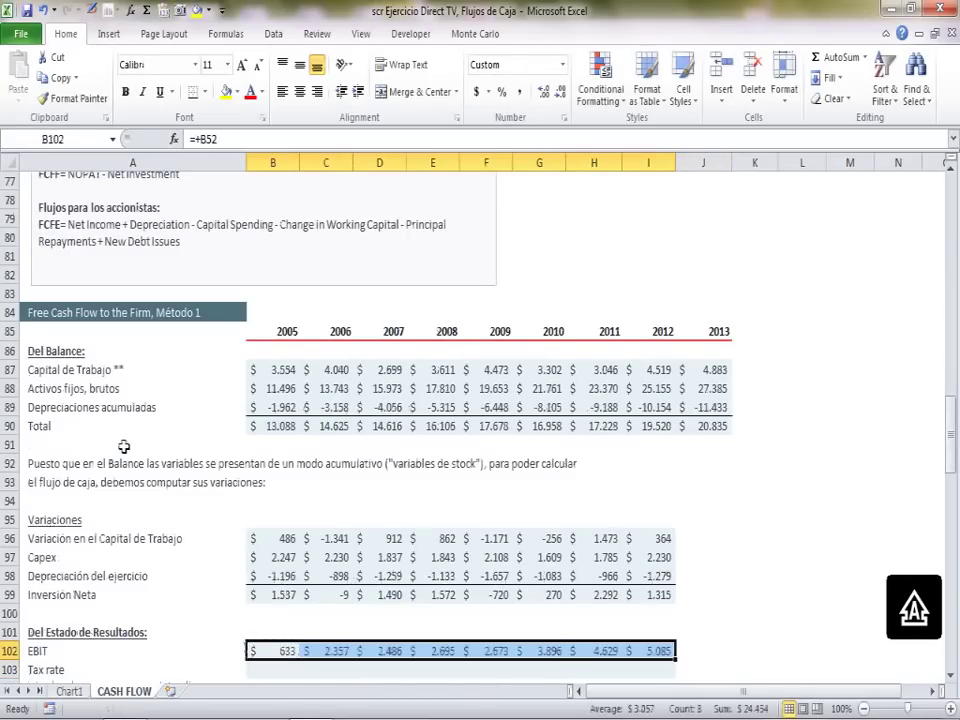
- Compute the 2005 tax rate in B103 as provision for income taxes divided by income before taxes, +B56/B55
{"action": "key", "text": "Down"}
{"action": "type", "text": "+"}
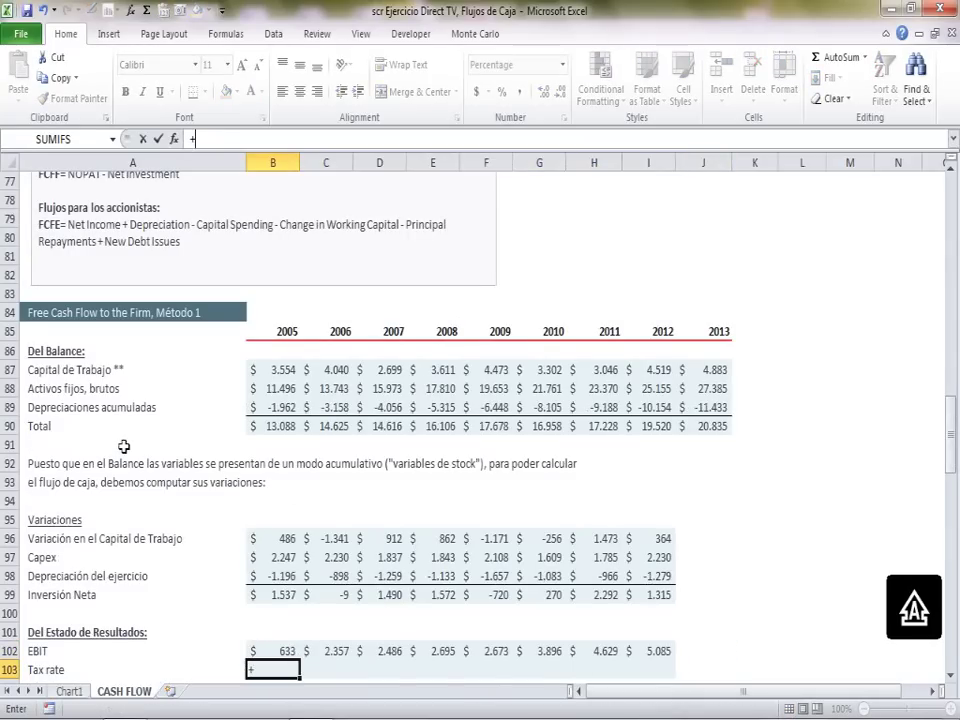
{"action": "left_click_drag", "start_coordinate": [951, 439], "coordinate": [955, 368]}
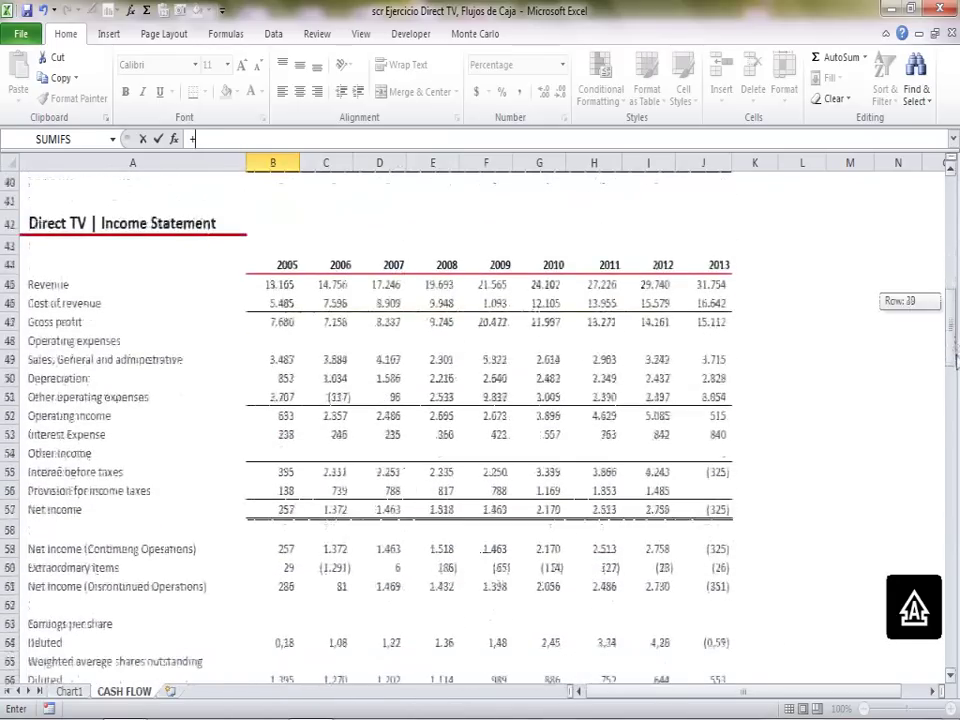
{"action": "left_click", "coordinate": [280, 491]}
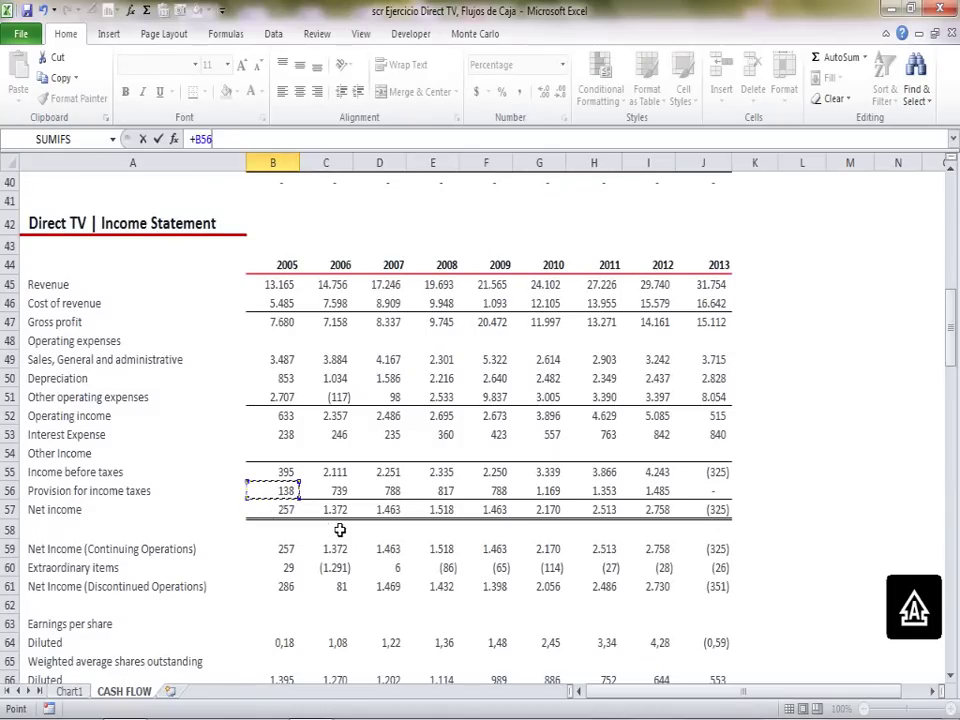
{"action": "type", "text": "/"}
{"action": "left_click", "coordinate": [286, 472]}
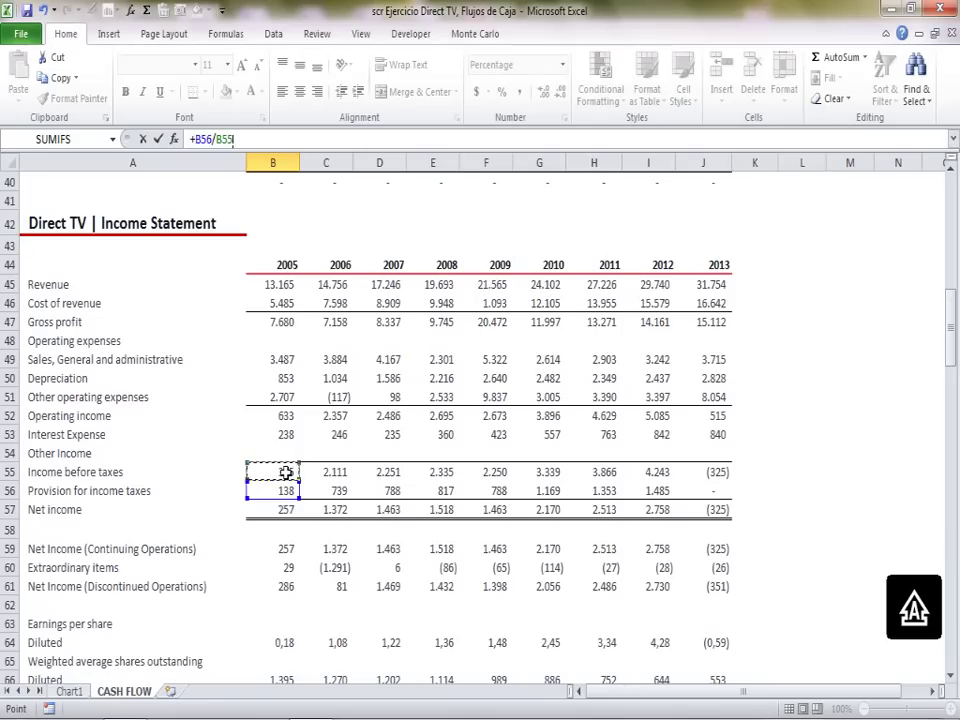
{"action": "key", "text": "Return"}
- Copy the tax rate formula from B103 across the row to I103 for 2006 through 2012
{"action": "key", "text": "Up"}
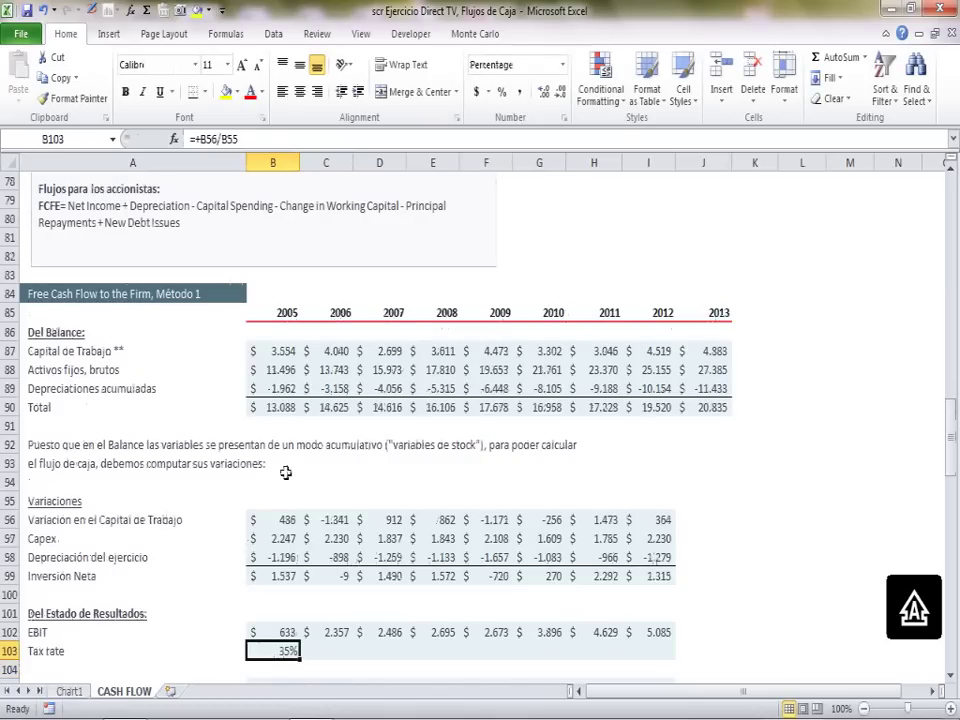
{"action": "key", "text": "ctrl+c"}
{"action": "key", "text": "shift+Right"}
{"action": "key", "text": "shift+Right"}
{"action": "key", "text": "shift+Right"}
{"action": "key", "text": "shift+Right"}
{"action": "key", "text": "shift+Right"}
{"action": "key", "text": "shift+Right"}
{"action": "key", "text": "shift+Right"}
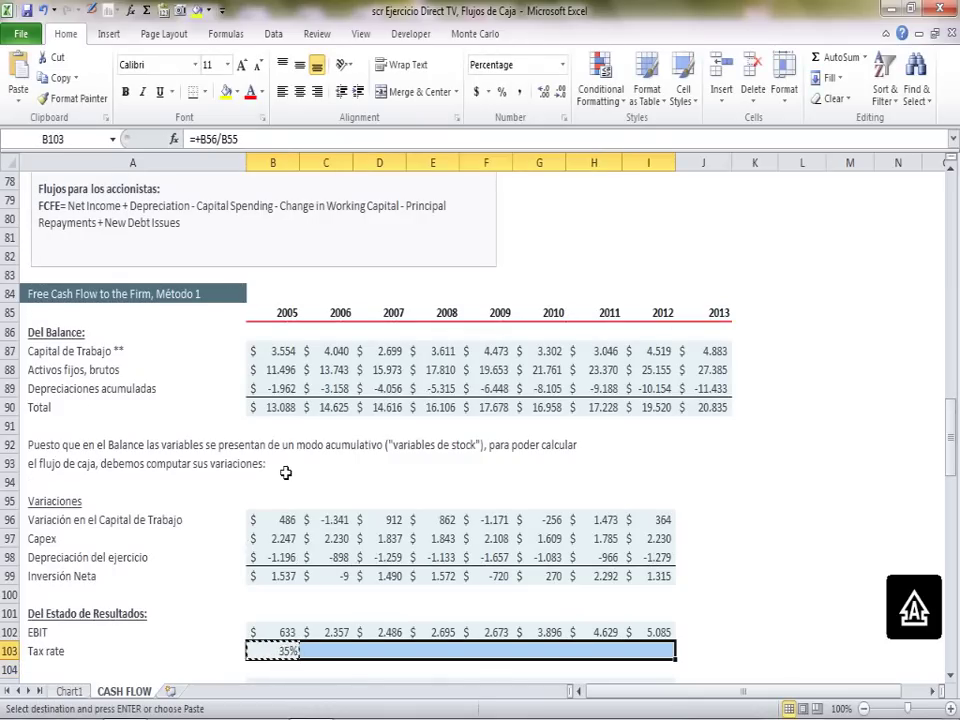
{"action": "key", "text": "Return"}
- Calculate the 2005 after-tax EBIT in B105 with the formula +B102*(1-B103)
{"action": "key", "text": "Down"}
{"action": "key", "text": "Down"}
{"action": "key", "text": "Down"}
{"action": "key", "text": "Down"}
{"action": "key", "text": "Down"}
{"action": "key", "text": "Down"}
{"action": "key", "text": "Down"}
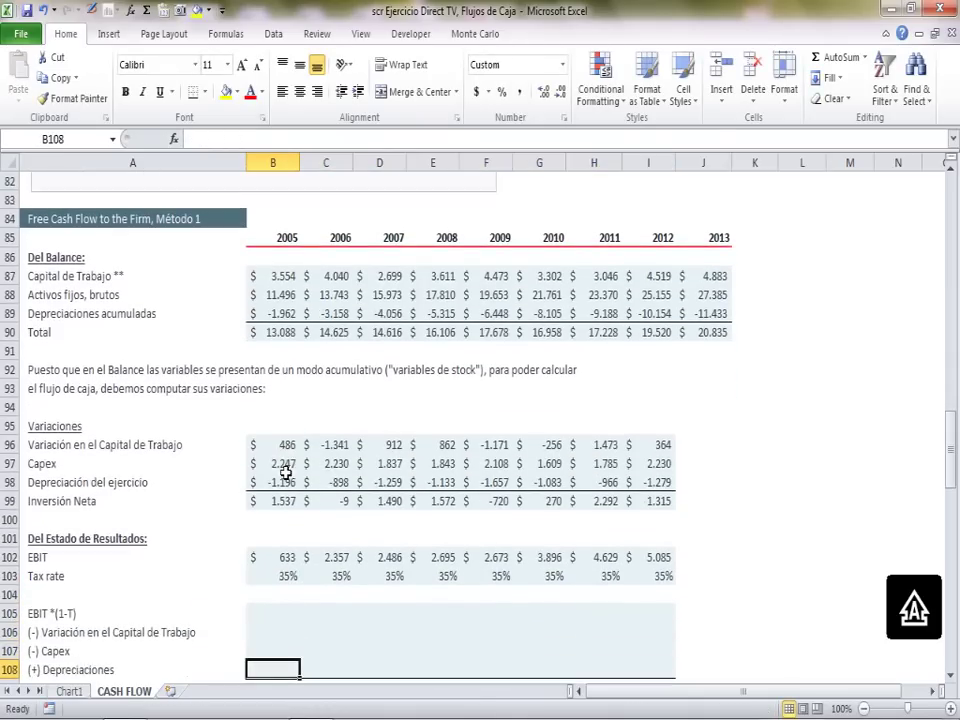
{"action": "key", "text": "Down"}
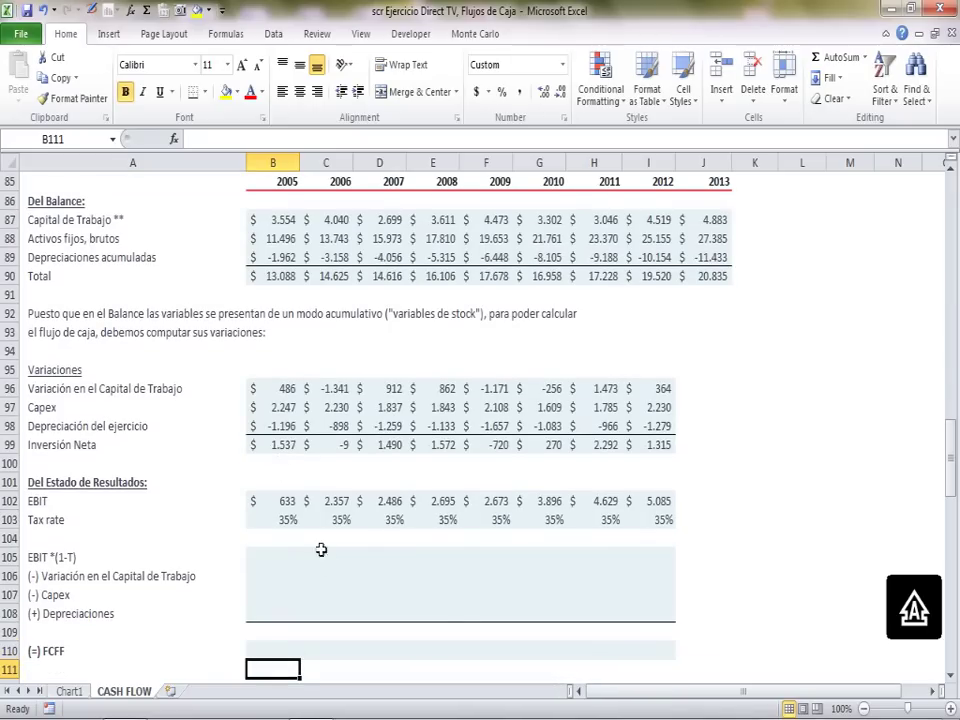
{"action": "left_click", "coordinate": [275, 558]}
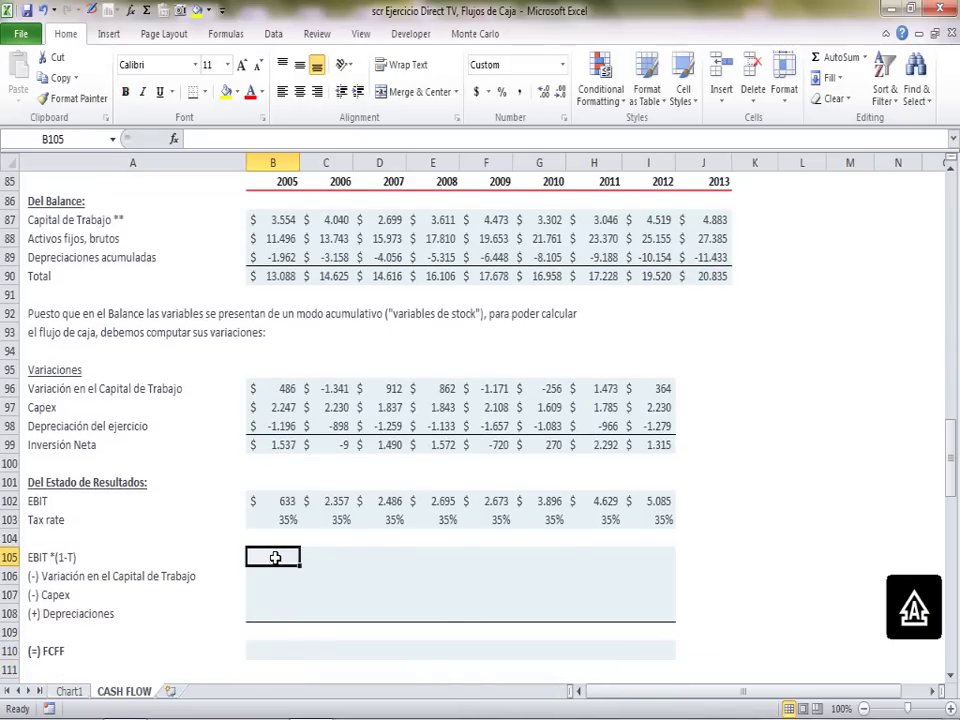
{"action": "type", "text": "+"}
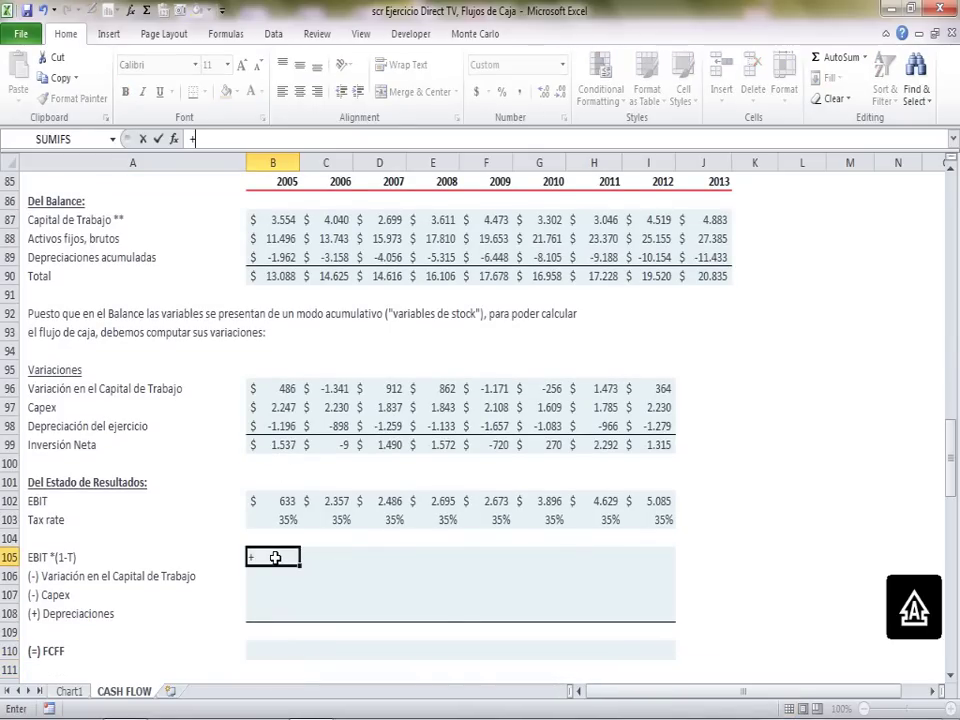
{"action": "left_click", "coordinate": [286, 503]}
{"action": "type", "text": "*"}
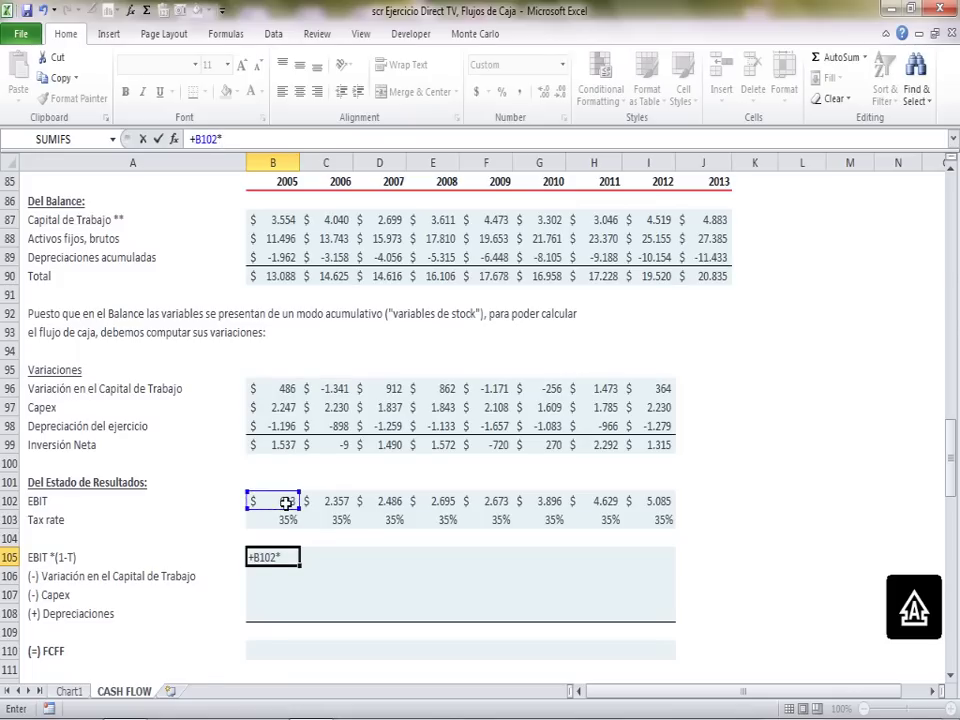
{"action": "type", "text": "(1-B103)"}
{"action": "key", "text": "Return"}
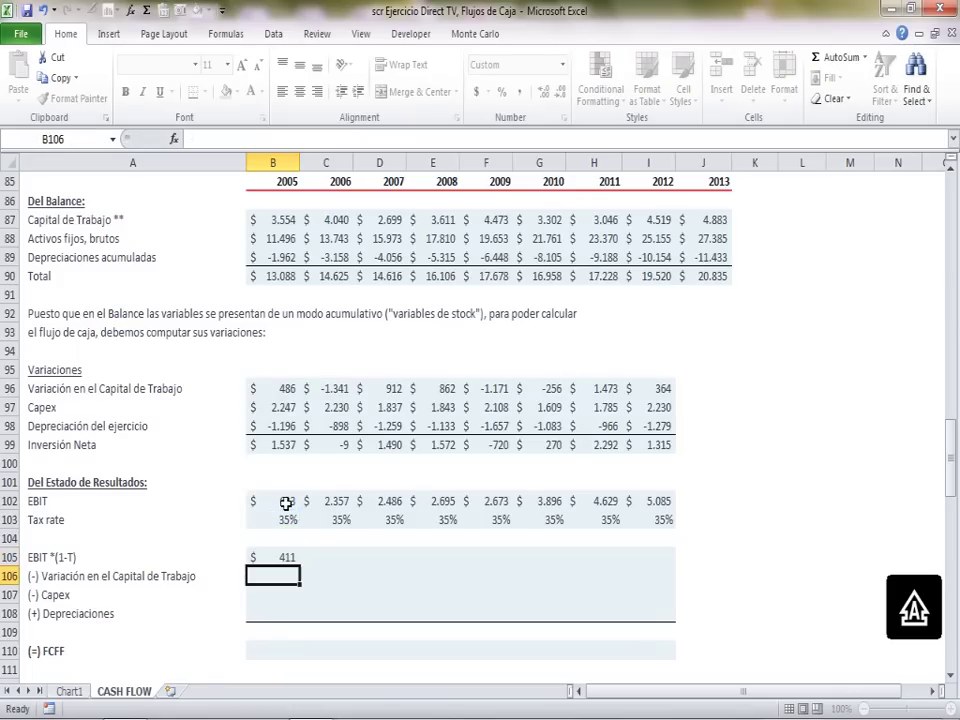
- Copy the after-tax EBIT formula from B105 across the row to I105 for 2006 through 2012
{"action": "key", "text": "Up"}
{"action": "key", "text": "ctrl+c"}
{"action": "key", "text": "shift+Right"}
{"action": "key", "text": "shift+Right"}
{"action": "key", "text": "shift+Right"}
{"action": "key", "text": "shift+Right"}
{"action": "key", "text": "shift+Right"}
{"action": "key", "text": "shift+Right"}
{"action": "key", "text": "shift+Right"}
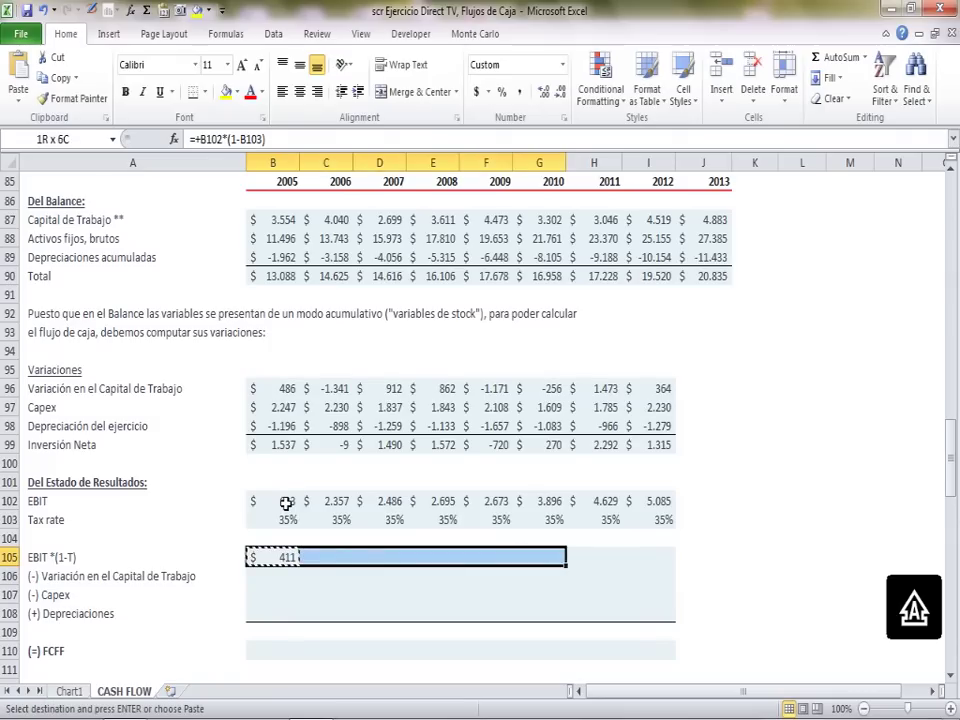
{"action": "key", "text": "Return"}
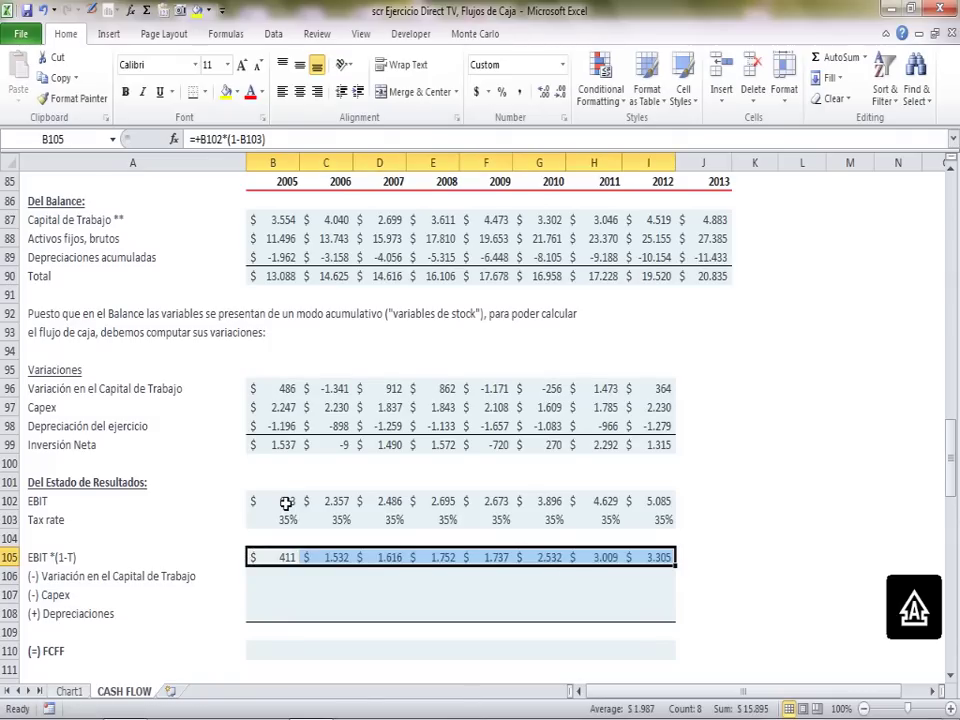
{"action": "key", "text": "Down"}
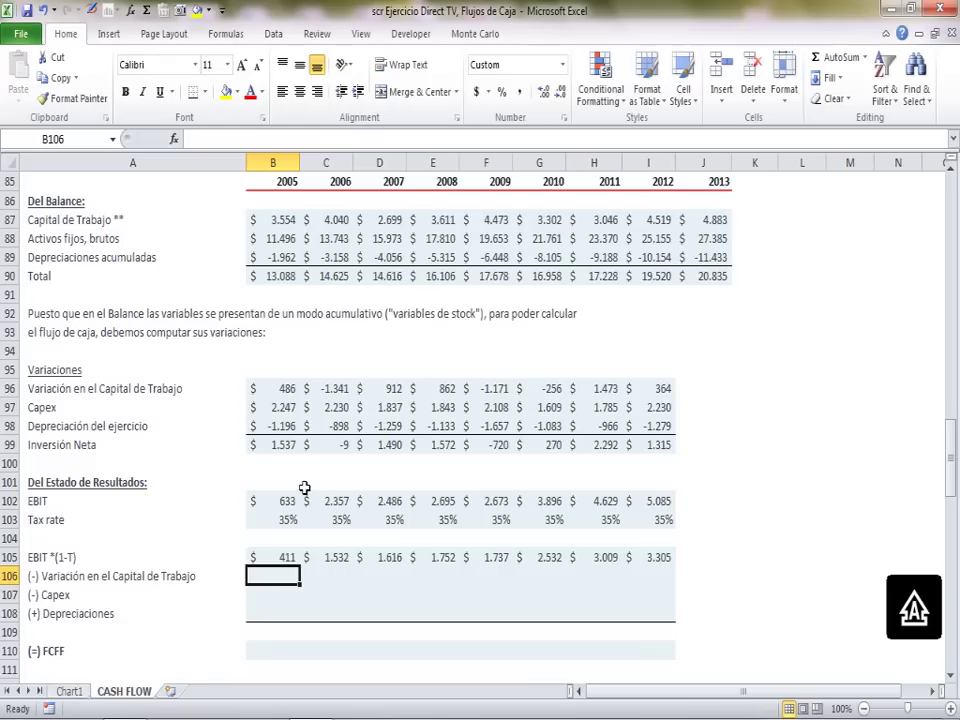
{"action": "left_click_drag", "start_coordinate": [285, 502], "coordinate": [285, 558]}
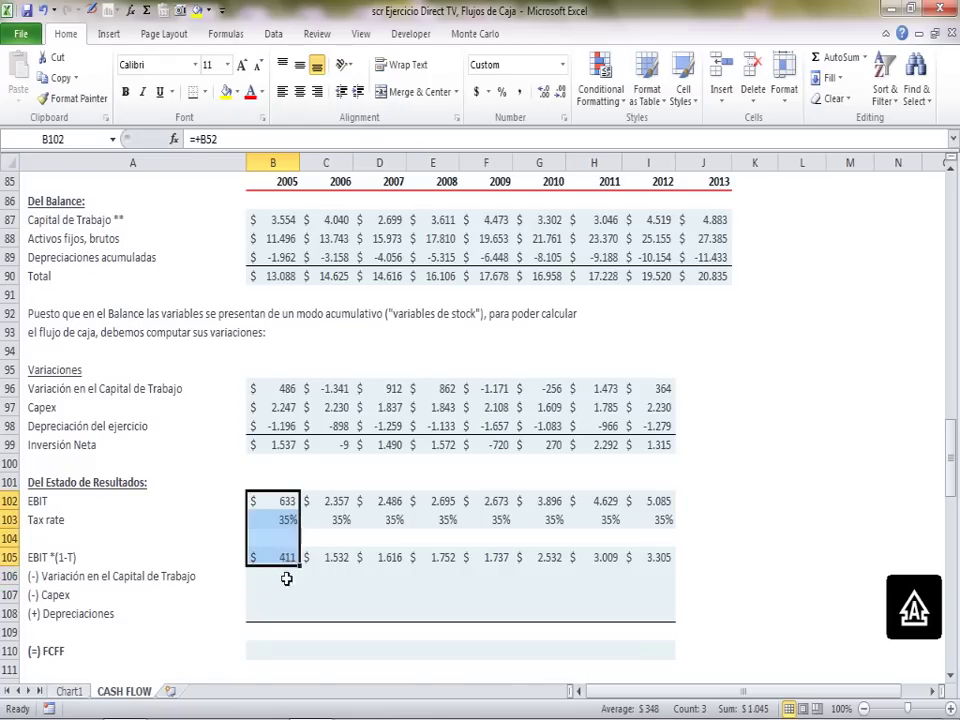
{"action": "left_click", "coordinate": [402, 571]}
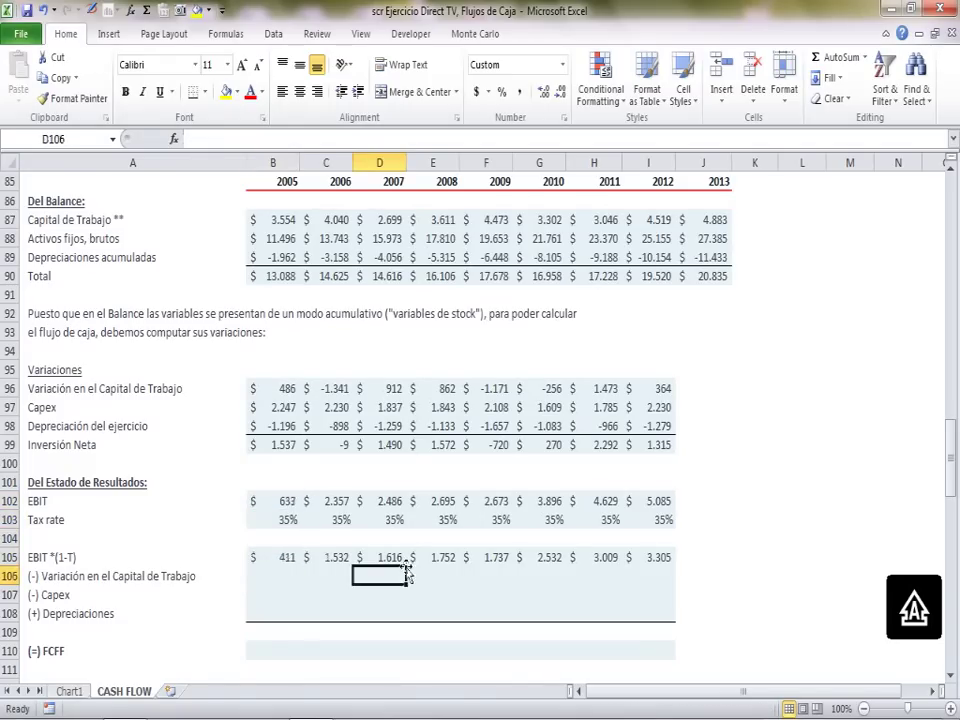
{"action": "left_click_drag", "start_coordinate": [270, 558], "coordinate": [681, 552]}
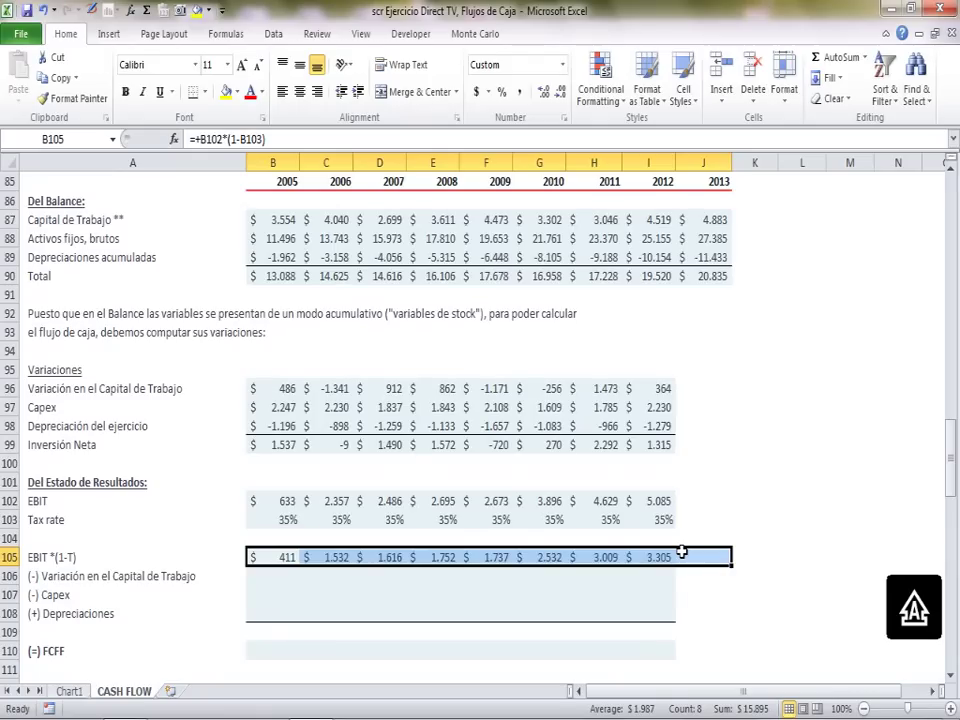
- Enter the negative working capital variation, -B96, in B106 and fill the formula down and across through I108 for Capex and depreciation
{"action": "left_click", "coordinate": [287, 575]}
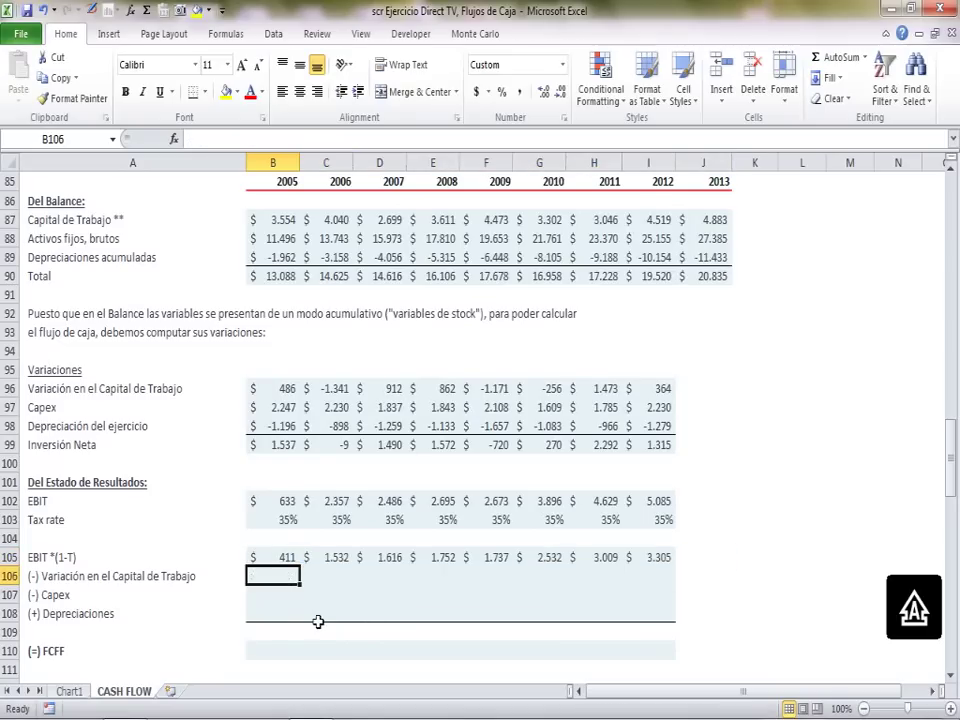
{"action": "type", "text": "+"}
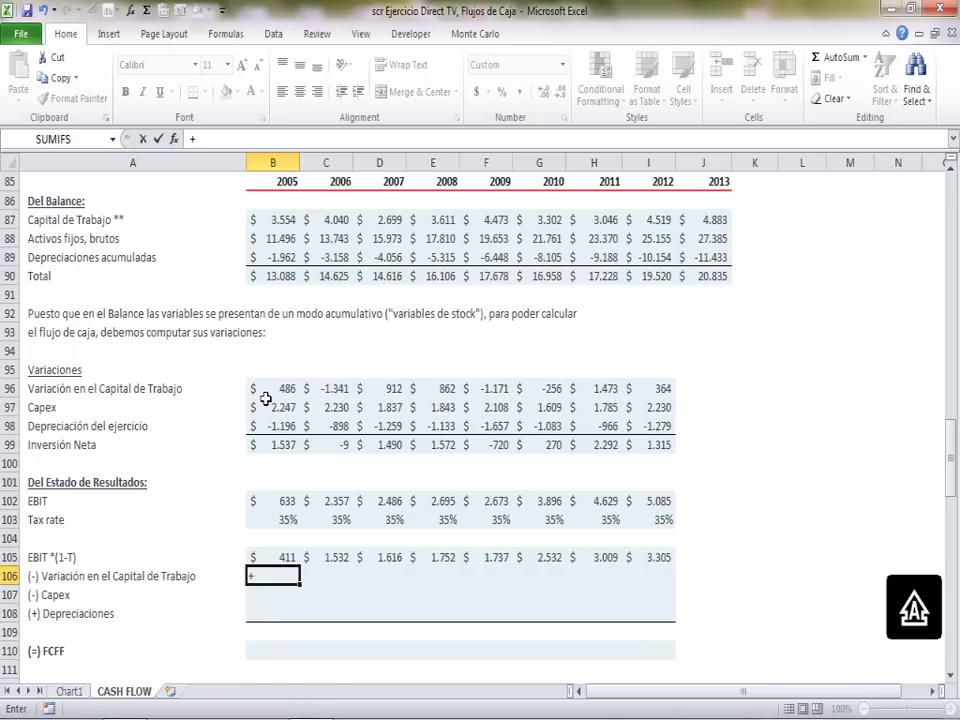
{"action": "key", "text": "BackSpace"}
{"action": "type", "text": "-"}
{"action": "left_click", "coordinate": [292, 386]}
{"action": "key", "text": "Return"}
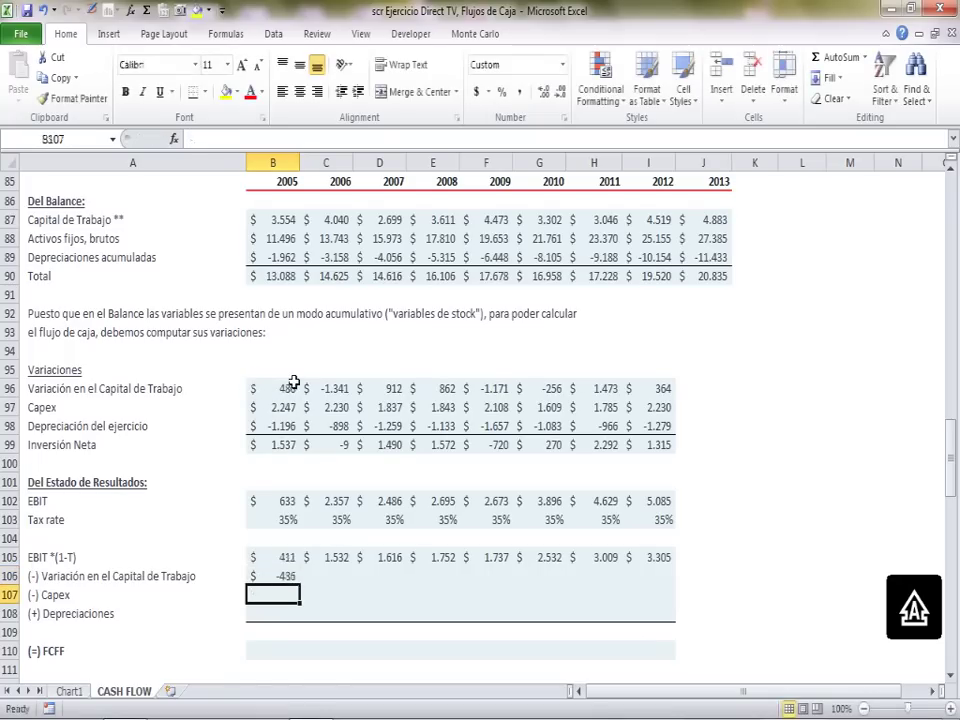
{"action": "key", "text": "Up"}
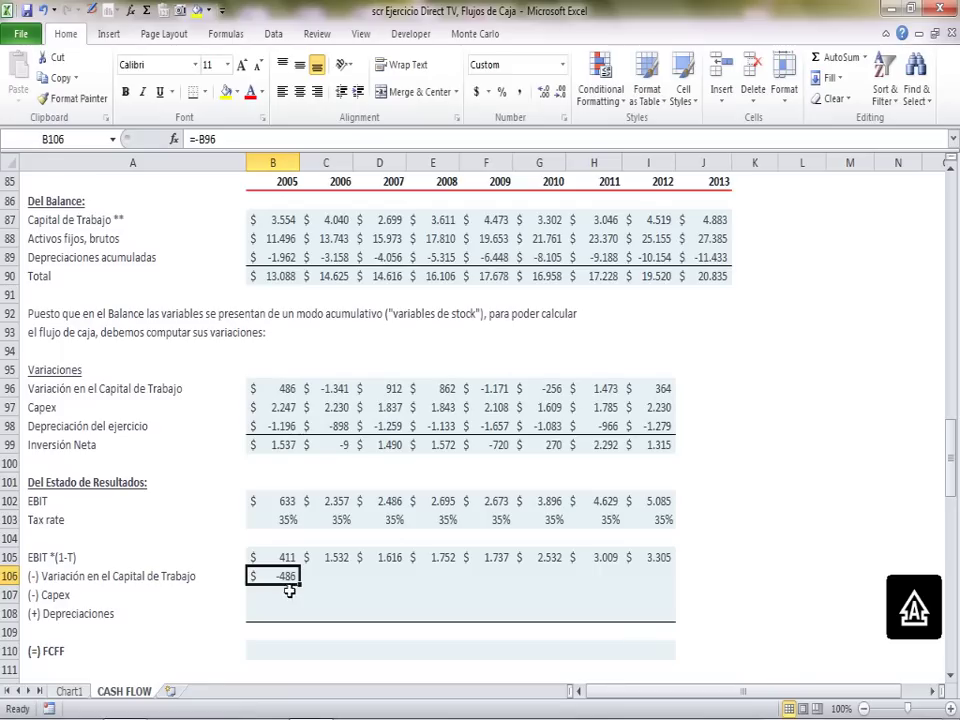
{"action": "left_click_drag", "start_coordinate": [300, 585], "coordinate": [672, 604]}
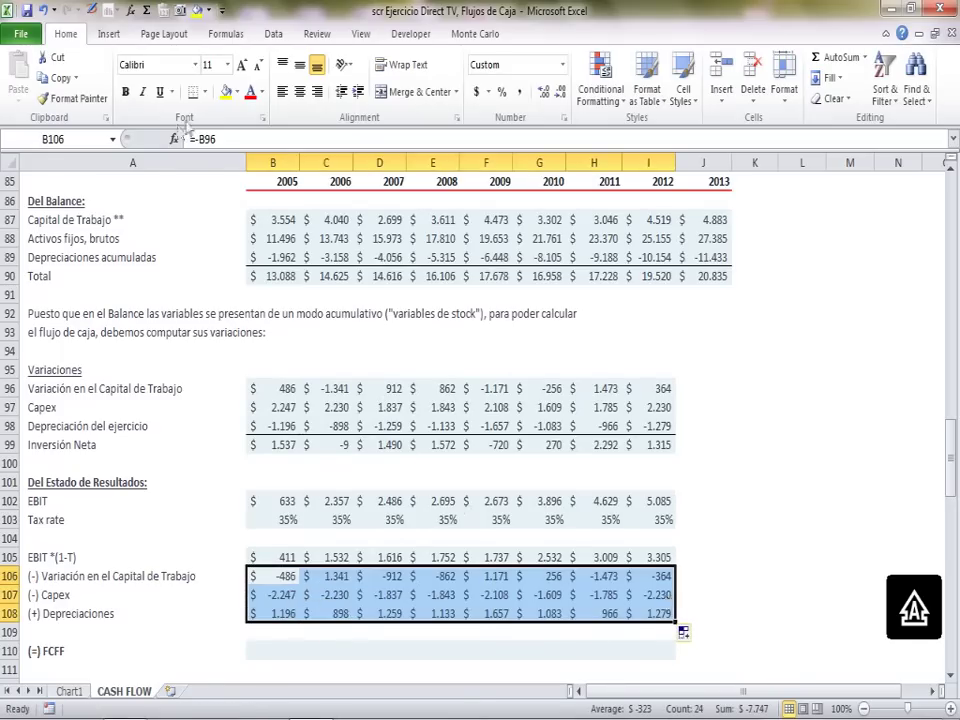
- Calculate the 2005 FCFF in B110 with the formula =SUM(B105:B109)
{"action": "key", "text": "Down"}
{"action": "key", "text": "Down"}
{"action": "key", "text": "Down"}
{"action": "key", "text": "Down"}
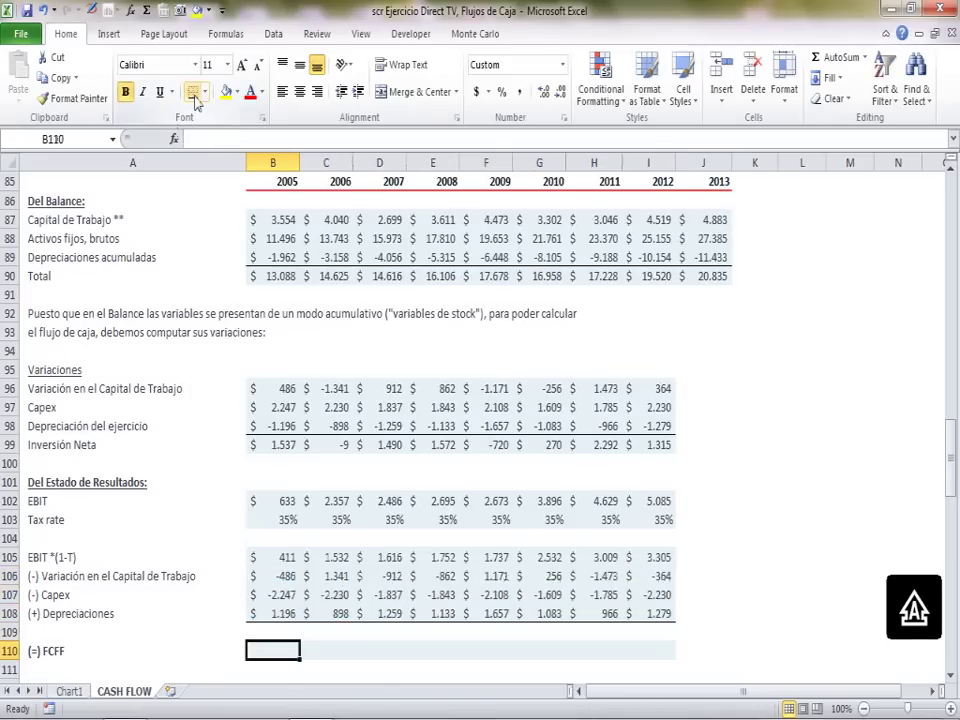
{"action": "left_click", "coordinate": [146, 10]}
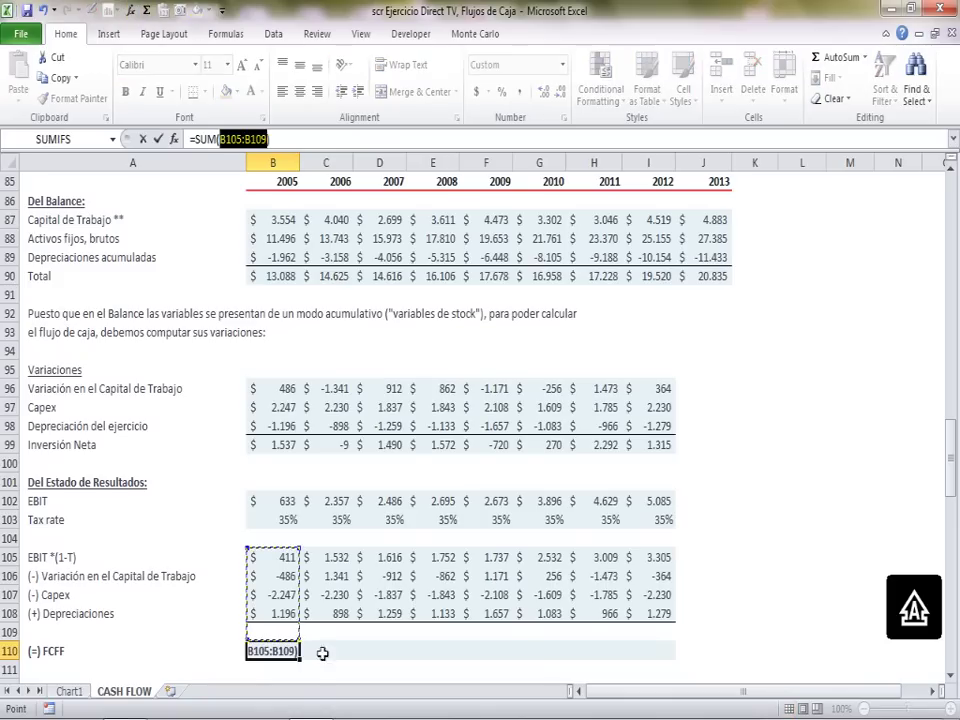
{"action": "key", "text": "Return"}
- Copy the FCFF formula from B110 across the row to I110 for 2006 through 2012
{"action": "key", "text": "Up"}
{"action": "key", "text": "ctrl+c"}
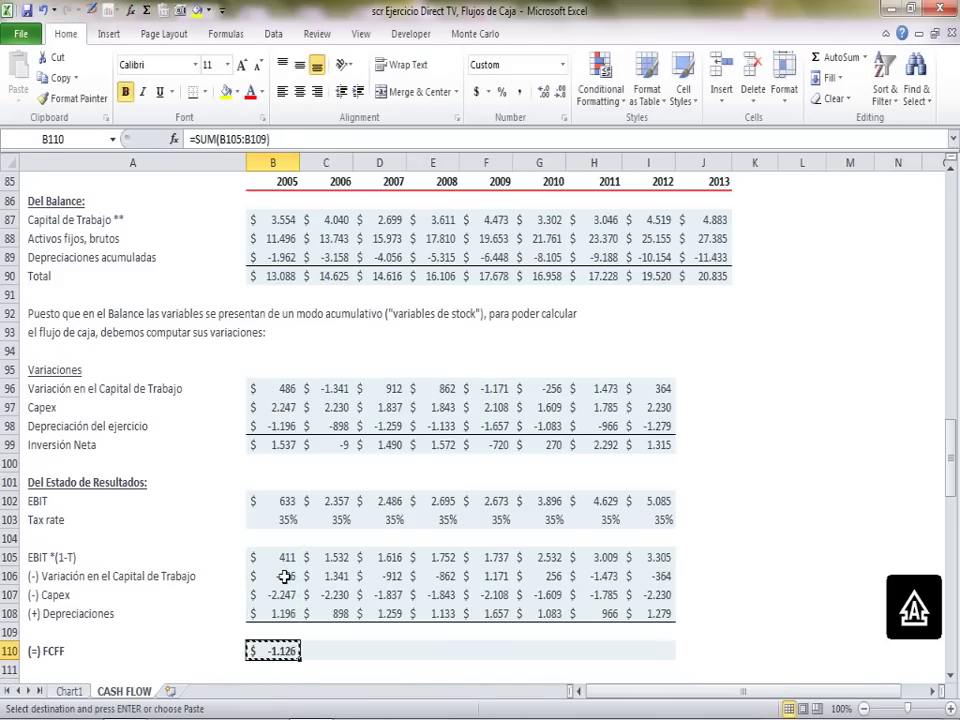
{"action": "key", "text": "shift+Right"}
{"action": "key", "text": "shift+Right"}
{"action": "key", "text": "shift+Right"}
{"action": "key", "text": "shift+Right"}
{"action": "key", "text": "shift+Right"}
{"action": "key", "text": "shift+Right"}
{"action": "key", "text": "shift+Right"}
{"action": "key", "text": "Return"}
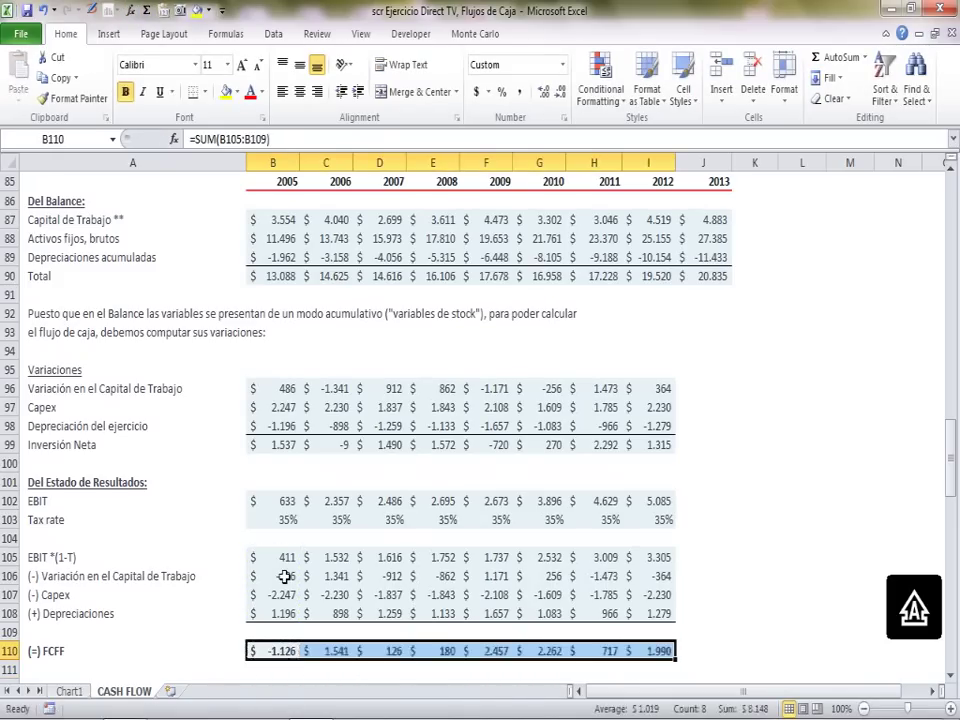
- In the Método 2 section, compute the 2005 Capital de Trabajo in B116 as total current assets minus accounts payable, +B13-B26
{"action": "key", "text": "Down"}
{"action": "key", "text": "Down"}
{"action": "key", "text": "Down"}
{"action": "key", "text": "Down"}
{"action": "key", "text": "Down"}
{"action": "key", "text": "Down"}
{"action": "key", "text": "Down"}
{"action": "key", "text": "Down"}
{"action": "key", "text": "Down"}
{"action": "key", "text": "Down"}
{"action": "key", "text": "Down"}
{"action": "key", "text": "Down"}
{"action": "key", "text": "Down"}
{"action": "key", "text": "Down"}
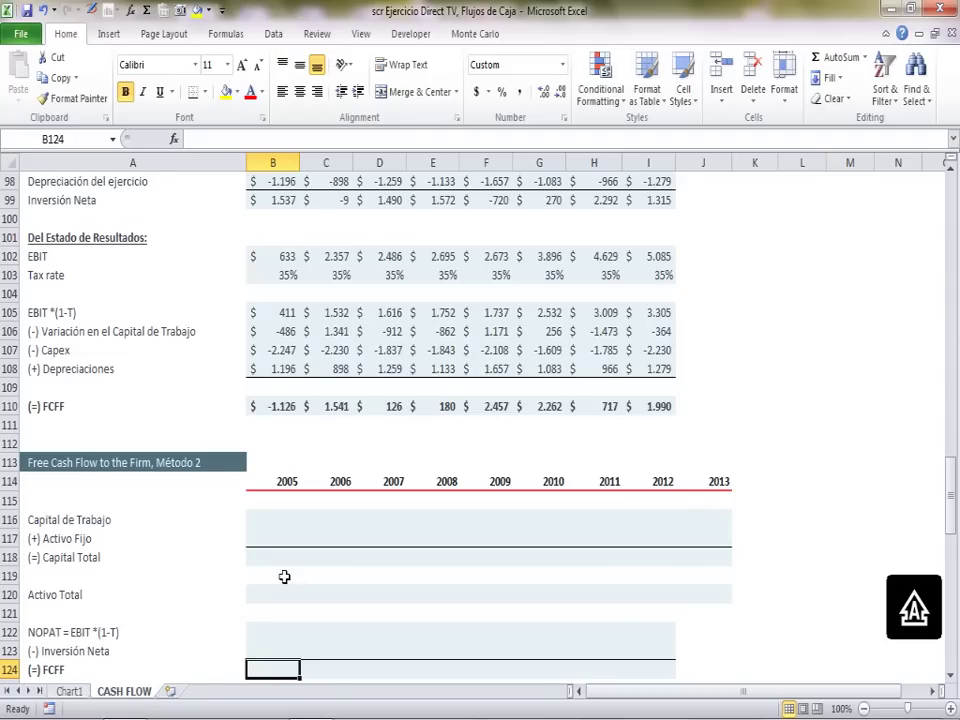
{"action": "left_click", "coordinate": [278, 520]}
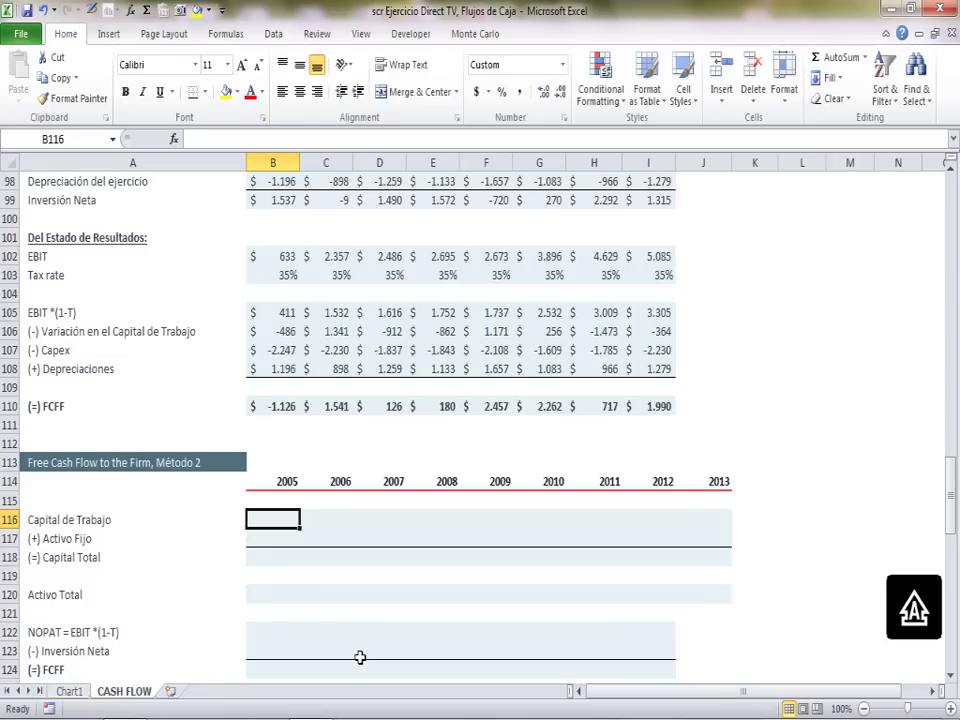
{"action": "type", "text": "+"}
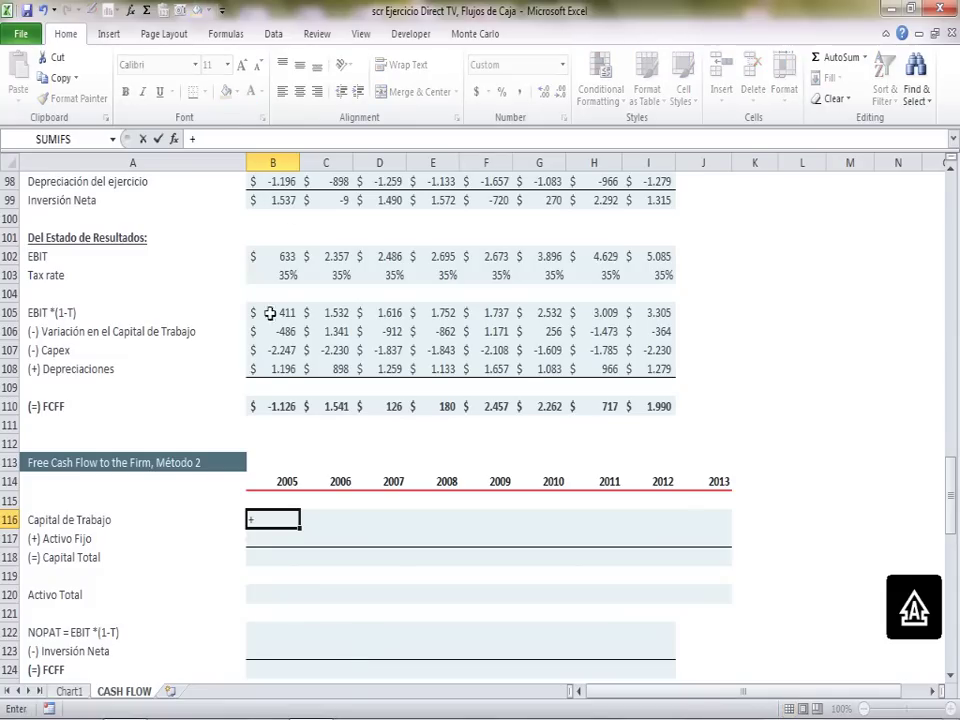
{"action": "left_click", "coordinate": [270, 215]}
{"action": "key", "text": "Up"}
{"action": "key", "text": "Up"}
{"action": "key", "text": "Up"}
{"action": "key", "text": "Up"}
{"action": "key", "text": "Up"}
{"action": "key", "text": "Up"}
{"action": "key", "text": "Up"}
{"action": "key", "text": "Up"}
{"action": "key", "text": "Up"}
{"action": "key", "text": "Up"}
{"action": "key", "text": "Up"}
{"action": "key", "text": "Up"}
{"action": "key", "text": "Up"}
{"action": "key", "text": "Up"}
{"action": "key", "text": "Up"}
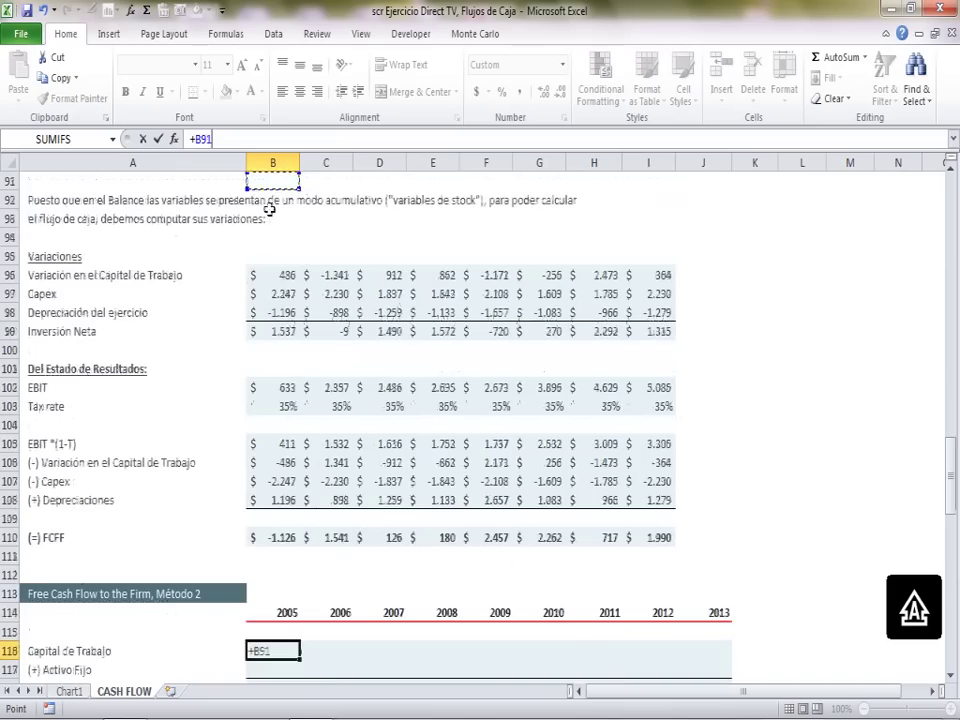
{"action": "key", "text": "Up"}
{"action": "key", "text": "Up"}
{"action": "key", "text": "Up"}
{"action": "key", "text": "Up"}
{"action": "key", "text": "Up"}
{"action": "key", "text": "Up"}
{"action": "key", "text": "Up"}
{"action": "key", "text": "Up"}
{"action": "key", "text": "Up"}
{"action": "key", "text": "Up"}
{"action": "key", "text": "Up"}
{"action": "key", "text": "Up"}
{"action": "key", "text": "Up"}
{"action": "key", "text": "Up"}
{"action": "key", "text": "Up"}
{"action": "key", "text": "Up"}
{"action": "key", "text": "Up"}
{"action": "key", "text": "Up"}
{"action": "key", "text": "Up"}
{"action": "key", "text": "Up"}
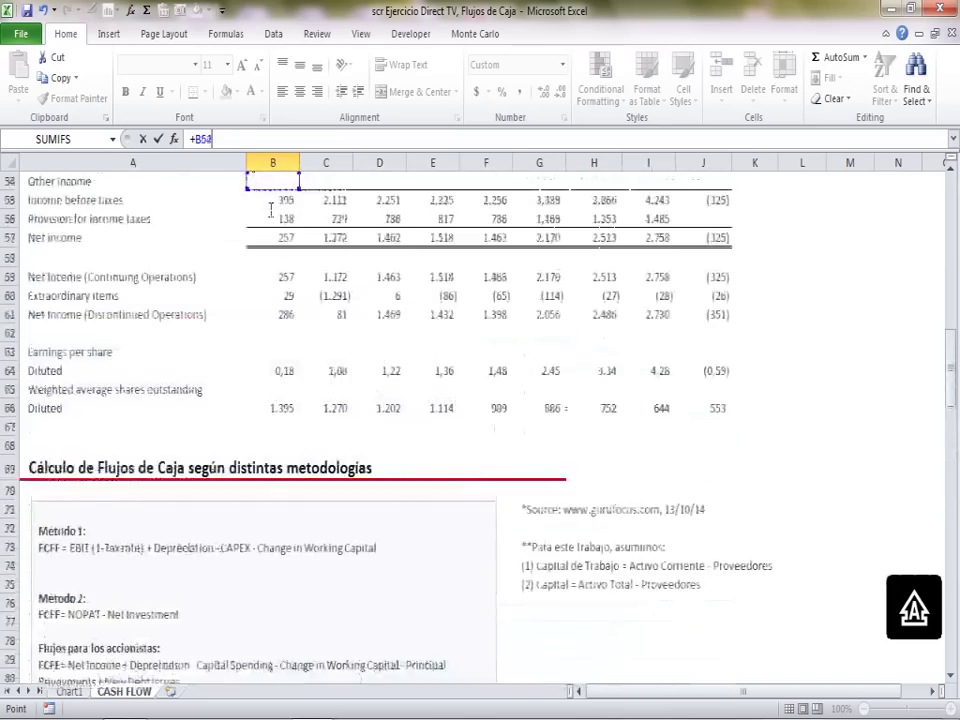
{"action": "key", "text": "Up"}
{"action": "key", "text": "Up"}
{"action": "key", "text": "Up"}
{"action": "key", "text": "Up"}
{"action": "key", "text": "Up"}
{"action": "key", "text": "Up"}
{"action": "key", "text": "Up"}
{"action": "key", "text": "Up"}
{"action": "key", "text": "Up"}
{"action": "key", "text": "Up"}
{"action": "key", "text": "Up"}
{"action": "key", "text": "Up"}
{"action": "key", "text": "Up"}
{"action": "key", "text": "Up"}
{"action": "key", "text": "Up"}
{"action": "key", "text": "Up"}
{"action": "key", "text": "Up"}
{"action": "key", "text": "Up"}
{"action": "key", "text": "Up"}
{"action": "key", "text": "Up"}
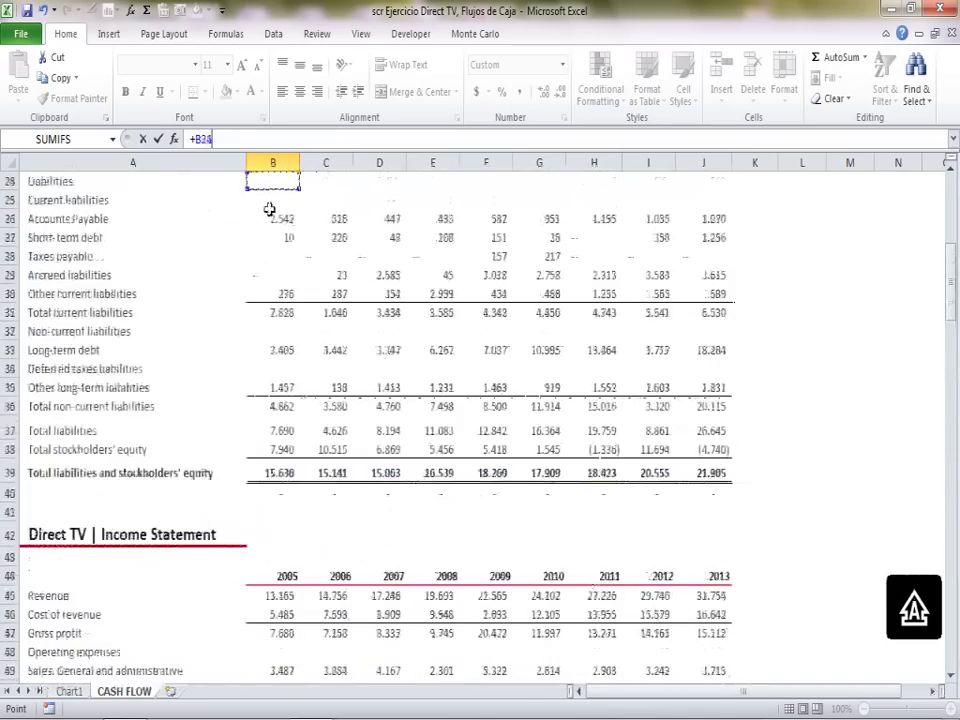
{"action": "key", "text": "Down"}
{"action": "key", "text": "Down"}
{"action": "key", "text": "Down"}
{"action": "key", "text": "Down"}
{"action": "key", "text": "Down"}
{"action": "key", "text": "Down"}
{"action": "key", "text": "Down"}
{"action": "key", "text": "Down"}
{"action": "key", "text": "Down"}
{"action": "key", "text": "Down"}
{"action": "key", "text": "Down"}
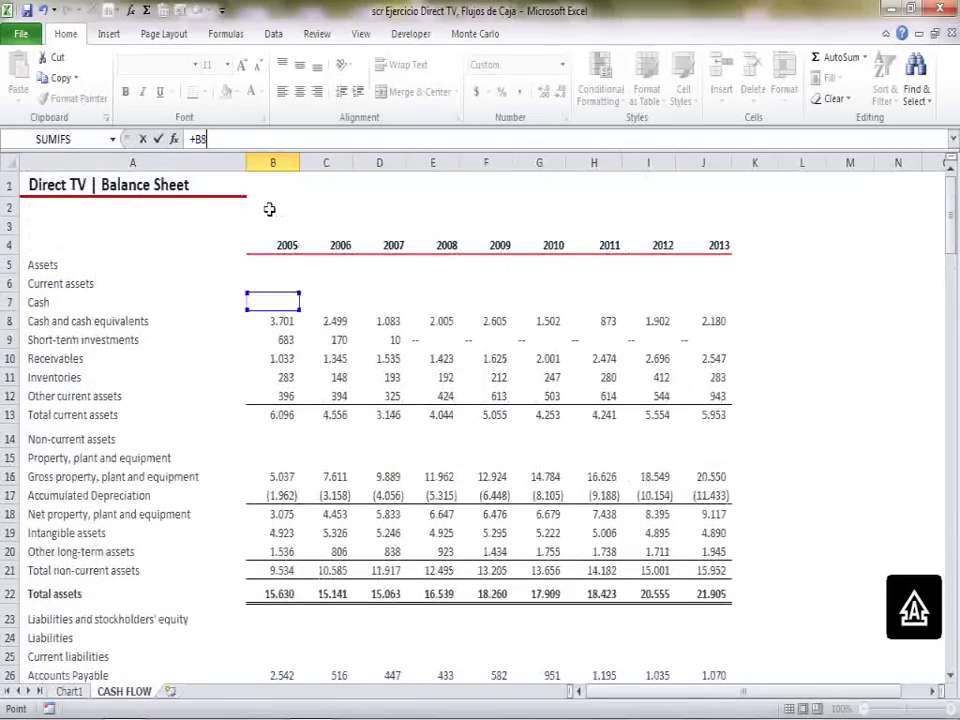
{"action": "type", "text": "-"}
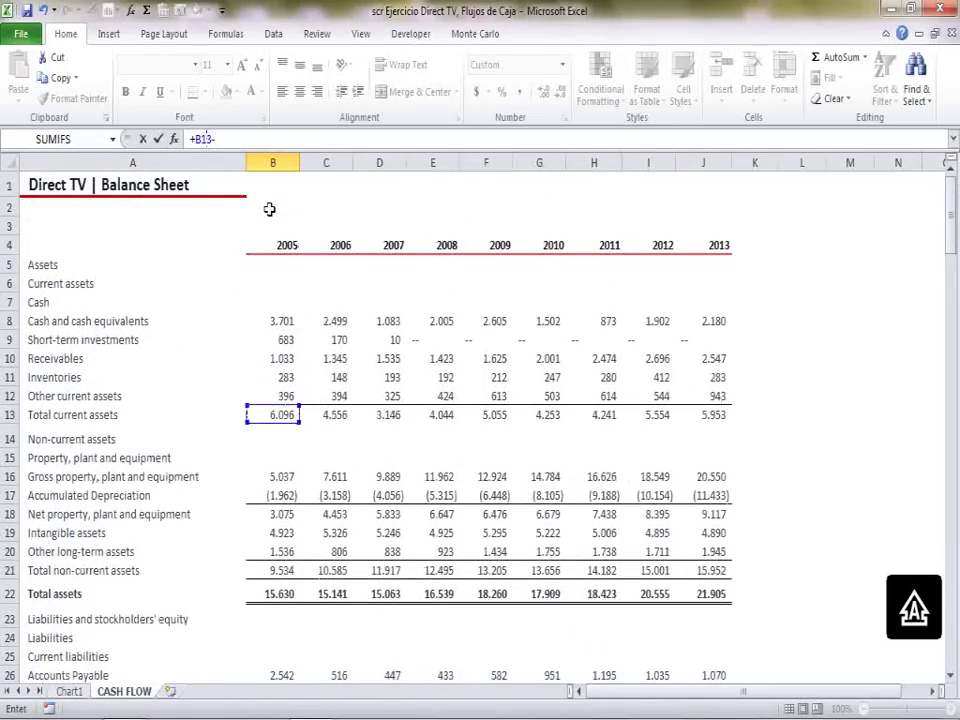
{"action": "left_click", "coordinate": [281, 675]}
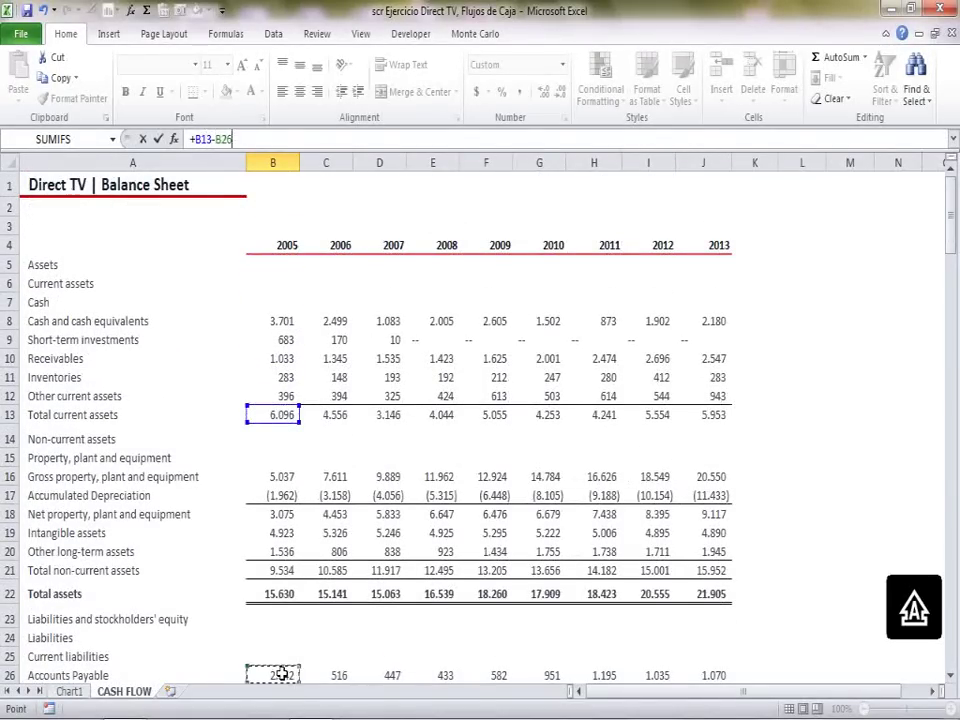
{"action": "key", "text": "Return"}
{"action": "key", "text": "Up"}
{"action": "key", "text": "Down"}
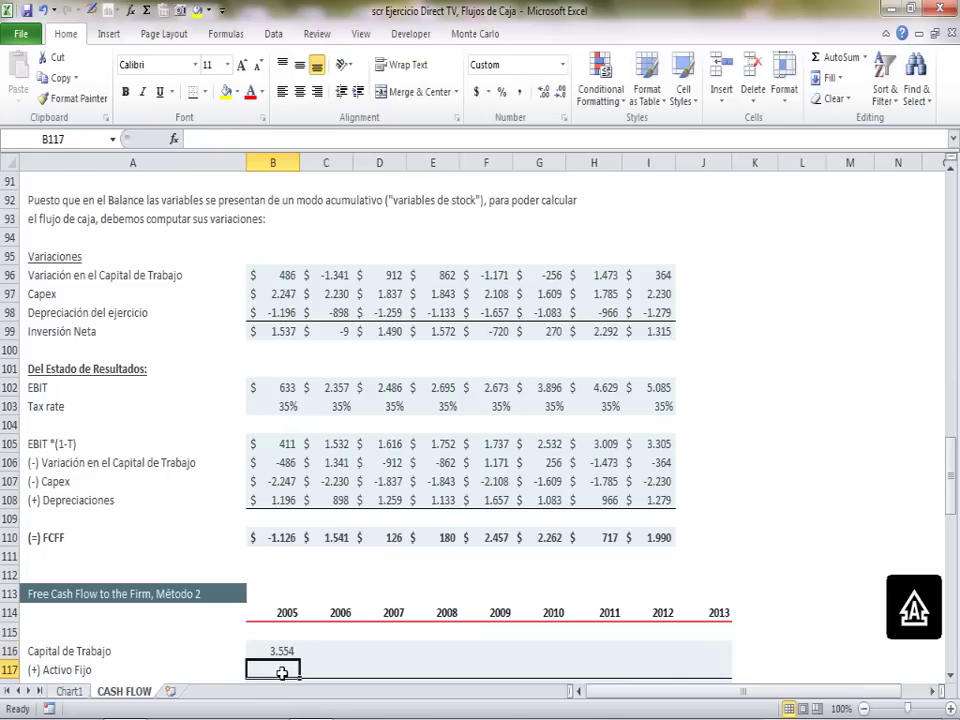
- Compute the 2005 Activo Fijo in B117 by adding gross property, intangibles and other long-term assets, +SUM(B16;B19;B20)
{"action": "type", "text": "+SUM"}
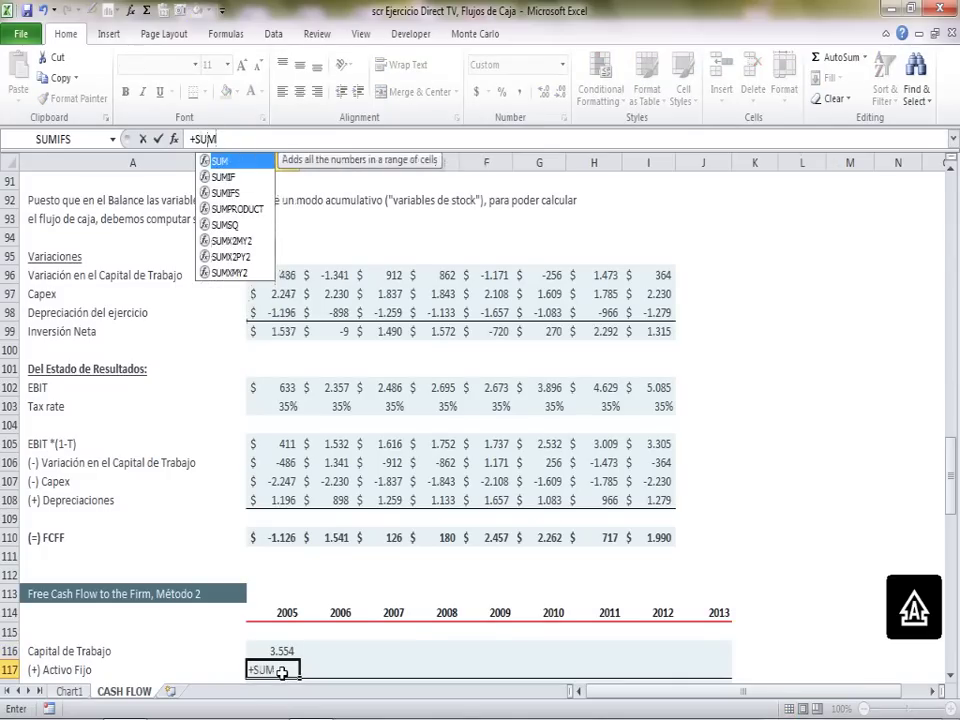
{"action": "type", "text": "("}
{"action": "left_click_drag", "start_coordinate": [950, 475], "coordinate": [942, 255]}
{"action": "left_click", "coordinate": [277, 227]}
{"action": "type", "text": ";"}
{"action": "left_click", "coordinate": [281, 281]}
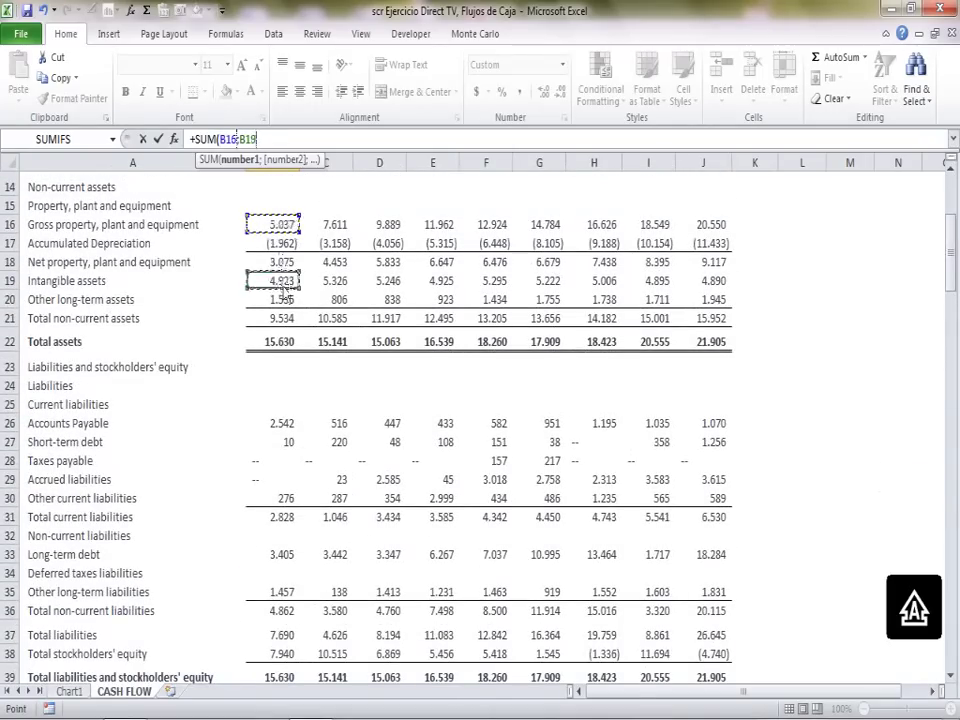
{"action": "type", "text": ";"}
{"action": "left_click", "coordinate": [284, 298]}
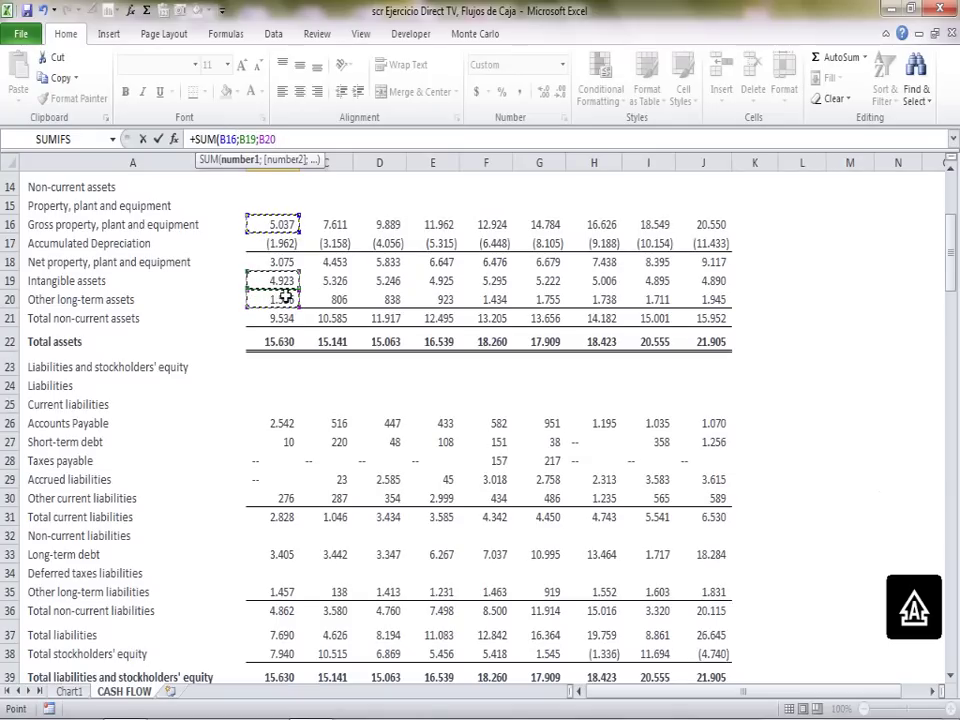
{"action": "key", "text": "Return"}
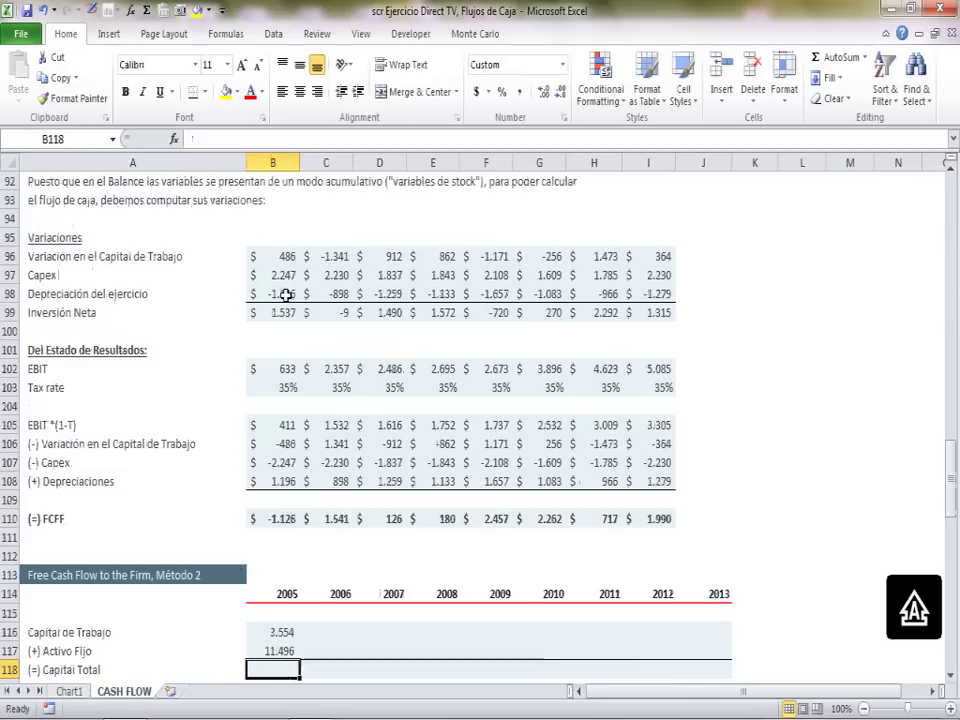
- Total the 2005 capital in B118 with =SUM(B116:B117) and copy B116:B118 across to column J for 2006 through 2013
{"action": "left_click", "coordinate": [146, 14]}
{"action": "key", "text": "Return"}
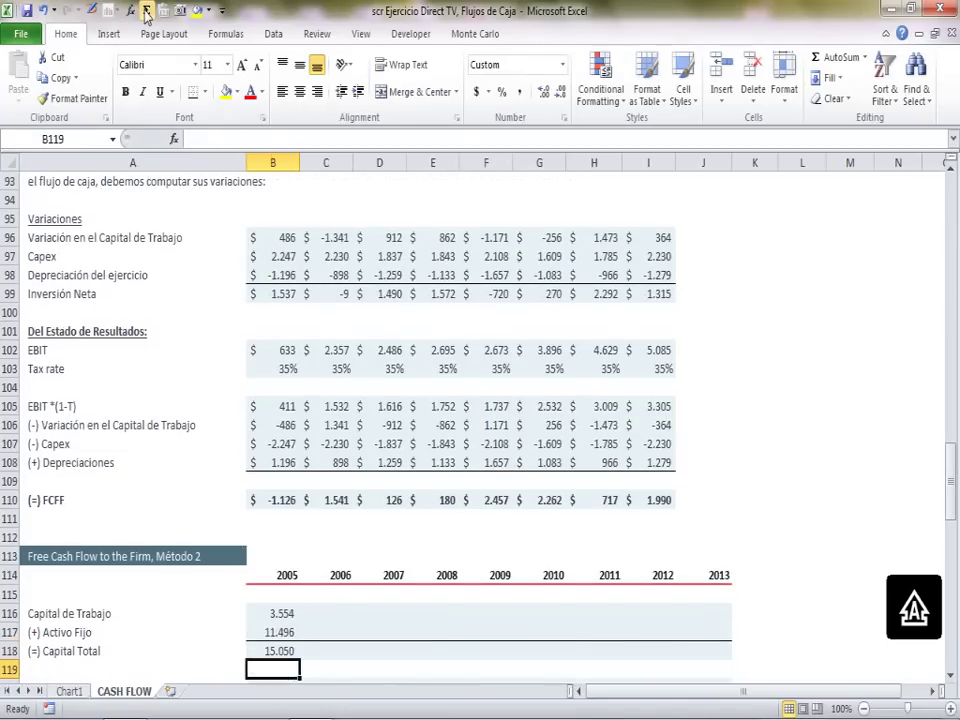
{"action": "key", "text": "Up"}
{"action": "key", "text": "shift+Up"}
{"action": "key", "text": "shift+Up"}
{"action": "key", "text": "ctrl+c"}
{"action": "key", "text": "shift+Right"}
{"action": "key", "text": "shift+Right"}
{"action": "key", "text": "shift+Right"}
{"action": "key", "text": "shift+Right"}
{"action": "key", "text": "shift+Right"}
{"action": "key", "text": "shift+Right"}
{"action": "key", "text": "shift+Right"}
{"action": "key", "text": "shift+Right"}
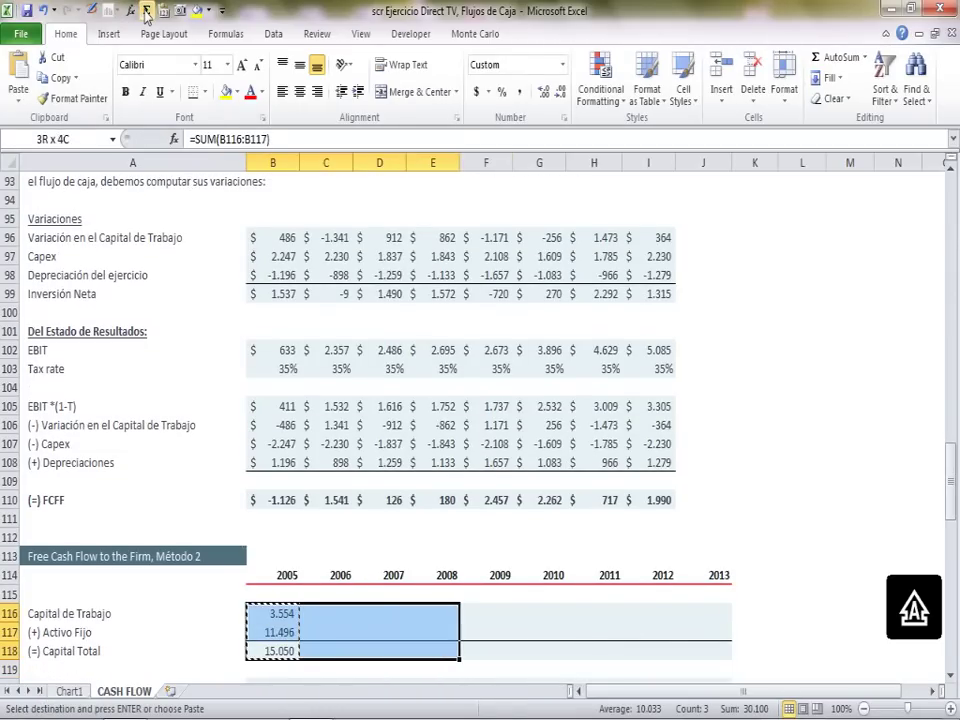
{"action": "key", "text": "Return"}
{"action": "key", "text": "Down"}
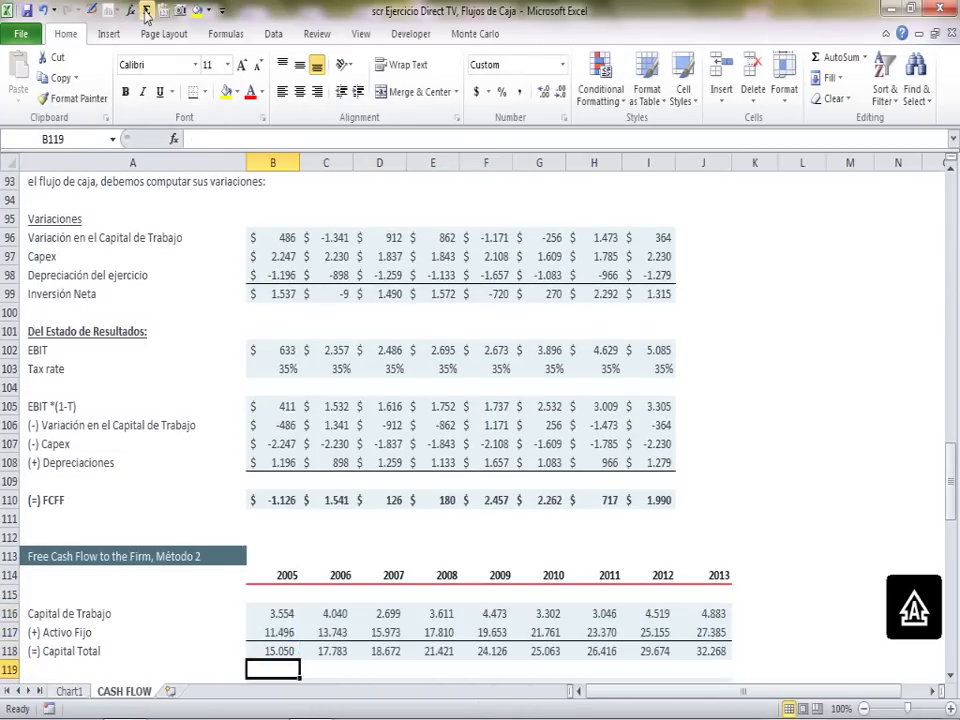
- Change the label in A120 to "Capital =Activo Total - Proveedores"
{"action": "key", "text": "Down"}
{"action": "key", "text": "Down"}
{"action": "key", "text": "Down"}
{"action": "key", "text": "Down"}
{"action": "key", "text": "Down"}
{"action": "key", "text": "Down"}
{"action": "key", "text": "Down"}
{"action": "key", "text": "Up"}
{"action": "key", "text": "Up"}
{"action": "key", "text": "Up"}
{"action": "key", "text": "Up"}
{"action": "key", "text": "Up"}
{"action": "key", "text": "Up"}
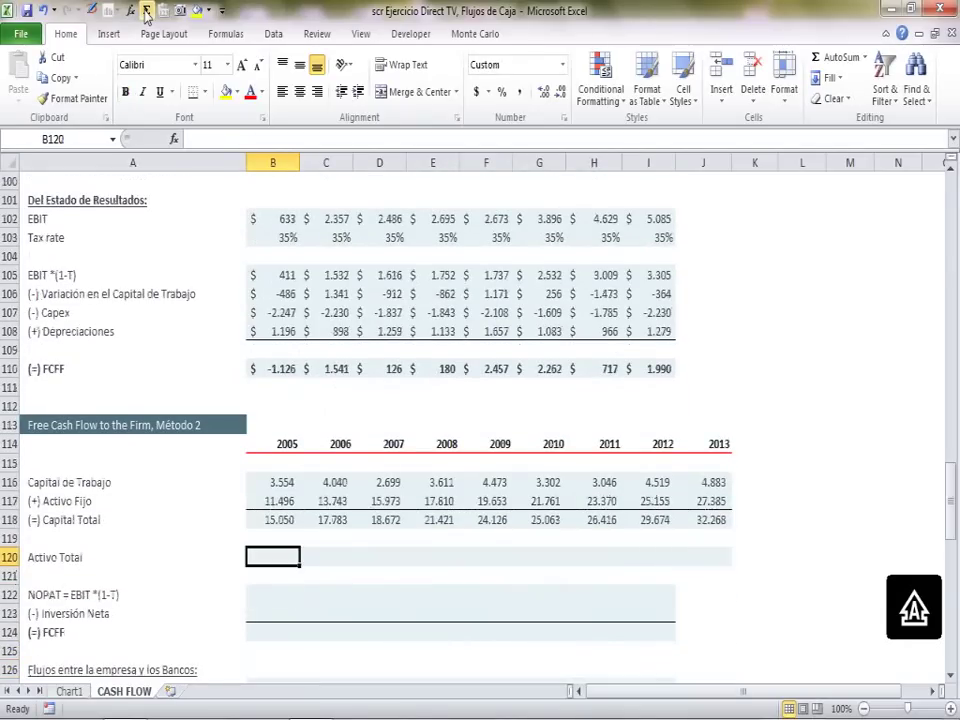
{"action": "key", "text": "Left"}
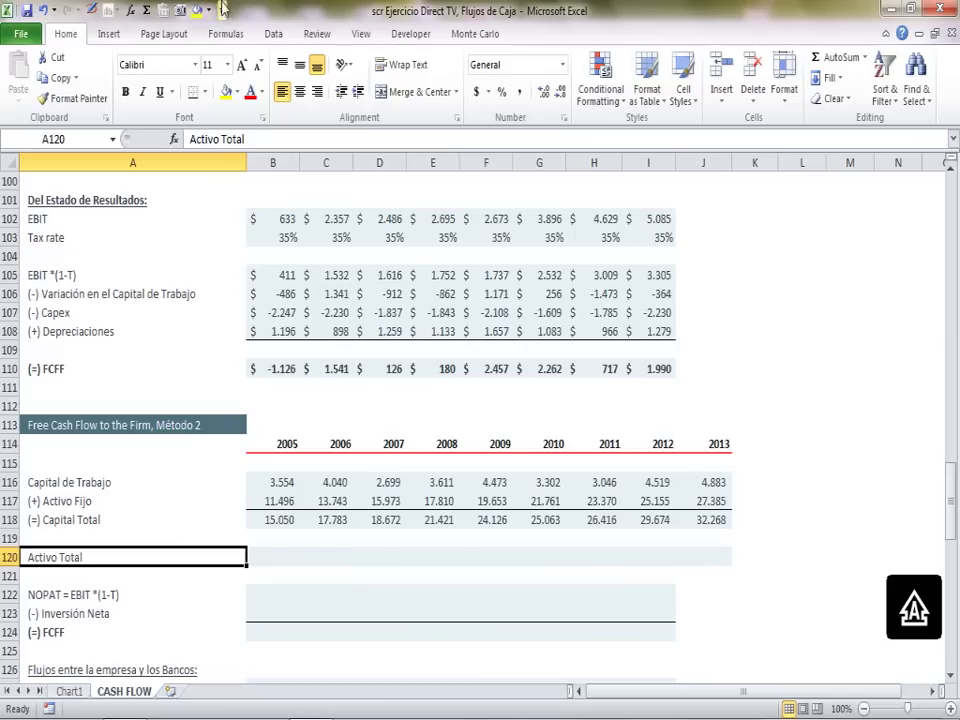
{"action": "left_click", "coordinate": [272, 138]}
{"action": "type", "text": "-"}
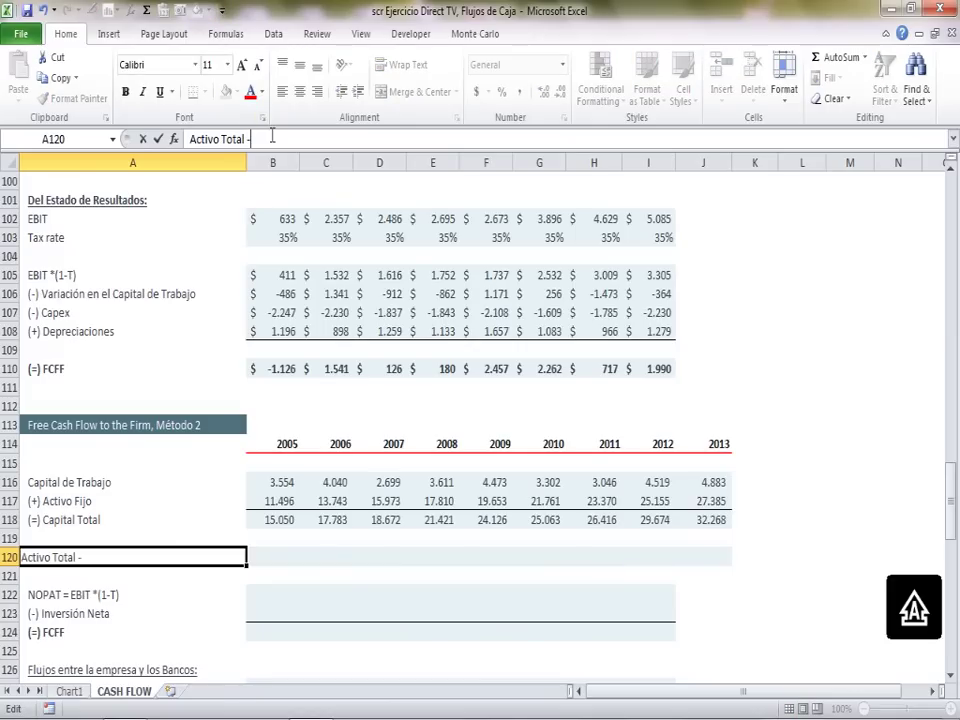
{"action": "type", "text": " pROVEEDORES"}
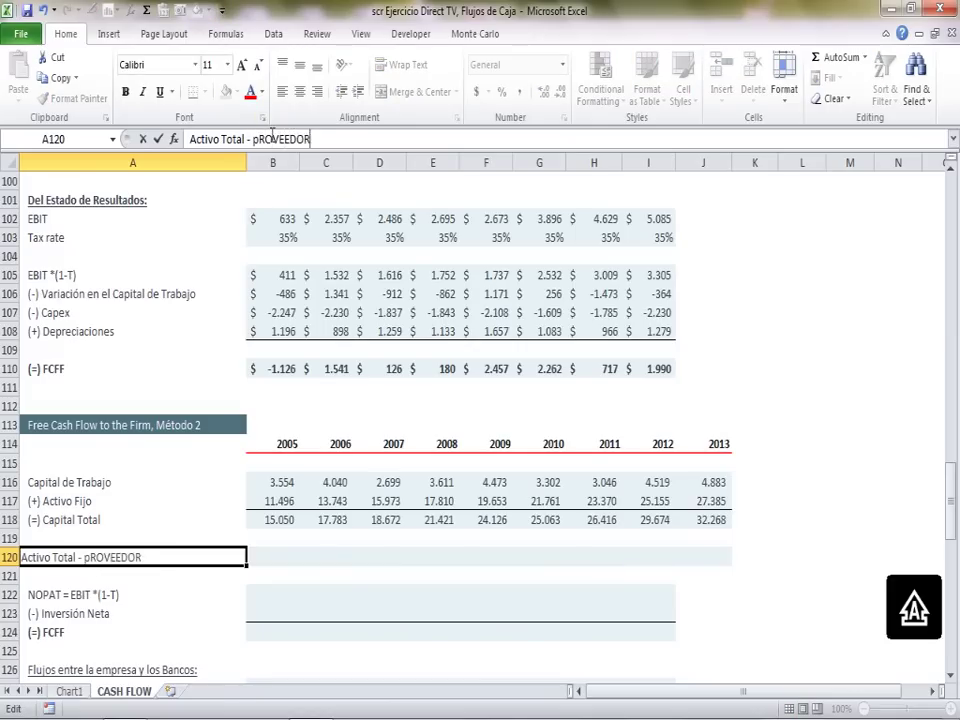
{"action": "left_click", "coordinate": [190, 139]}
{"action": "type", "text": "Capital ="}
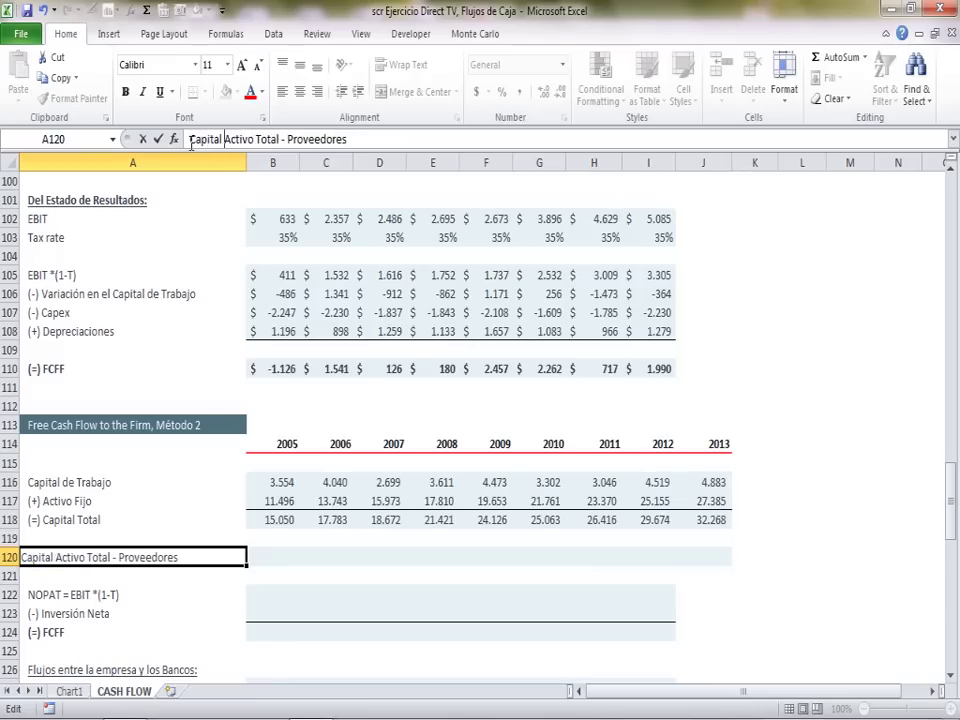
{"action": "key", "text": "Return"}
{"action": "key", "text": "Up"}
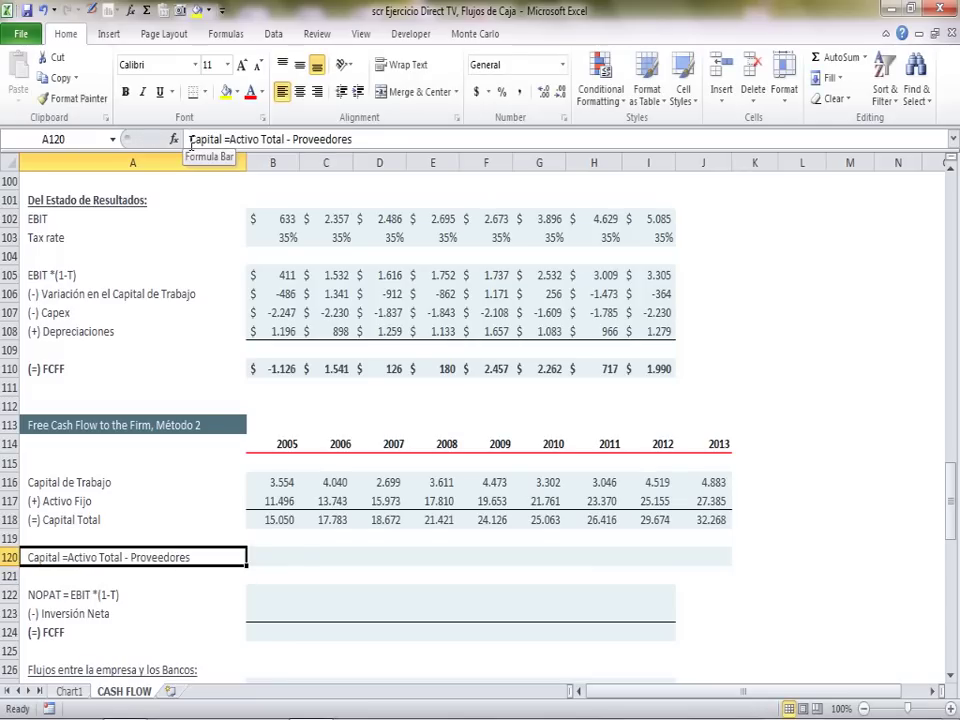
- Compute the 2005 capital check in B120 as total assets minus accounts payable, +B22-B26
{"action": "key", "text": "Right"}
{"action": "type", "text": "+"}
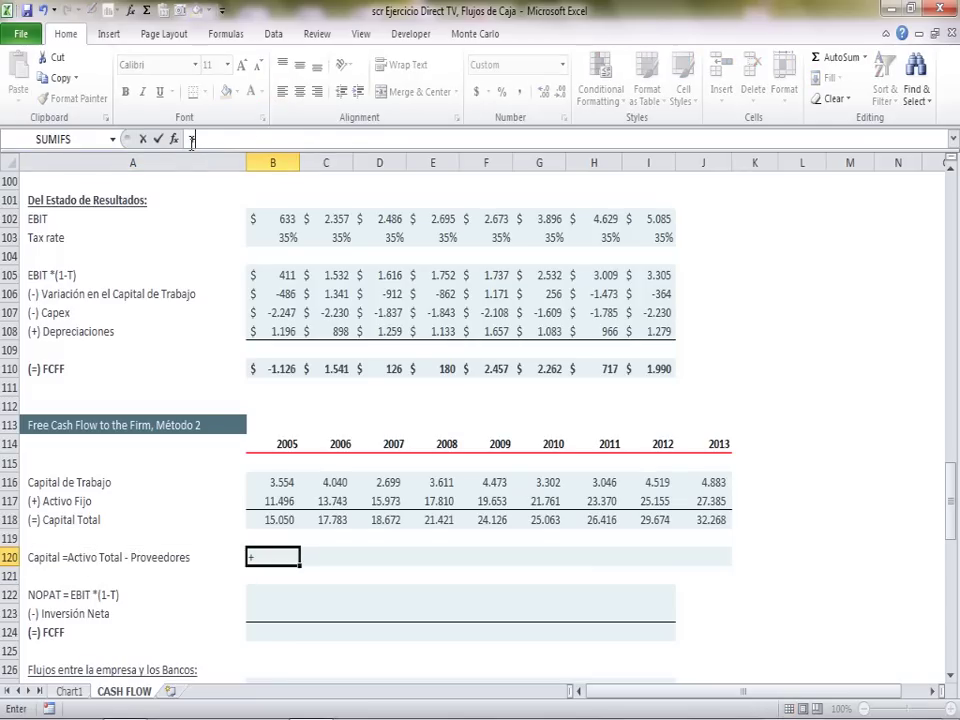
{"action": "left_click_drag", "start_coordinate": [948, 490], "coordinate": [928, 290]}
{"action": "left_click", "coordinate": [269, 275]}
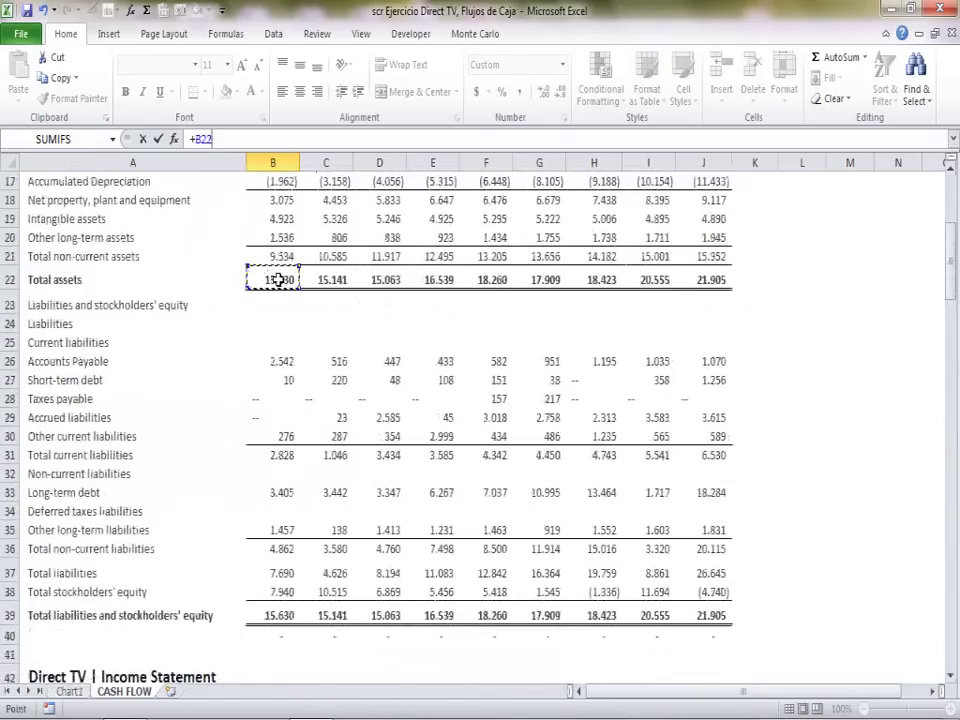
{"action": "type", "text": "-"}
{"action": "left_click", "coordinate": [277, 355]}
{"action": "key", "text": "Return"}
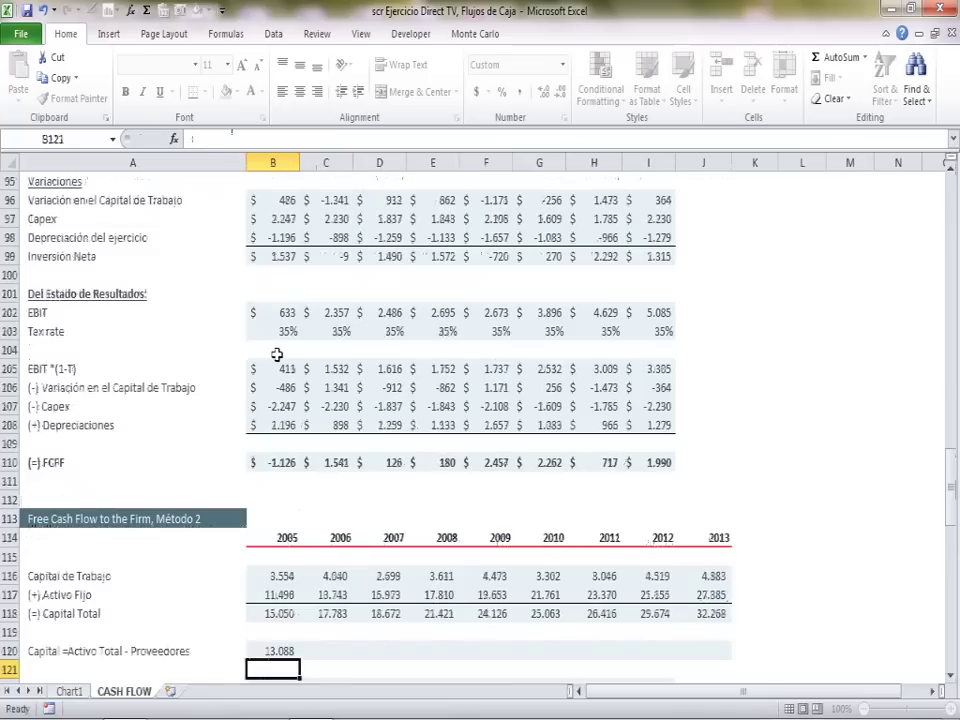
- Copy the B120 formula across the row to J120 for 2006 through 2013
{"action": "key", "text": "Up"}
{"action": "key", "text": "ctrl+c"}
{"action": "key", "text": "shift+Right"}
{"action": "key", "text": "shift+Right"}
{"action": "key", "text": "shift+Right"}
{"action": "key", "text": "shift+Right"}
{"action": "key", "text": "shift+Right"}
{"action": "key", "text": "shift+Right"}
{"action": "key", "text": "shift+Right"}
{"action": "key", "text": "shift+Right"}
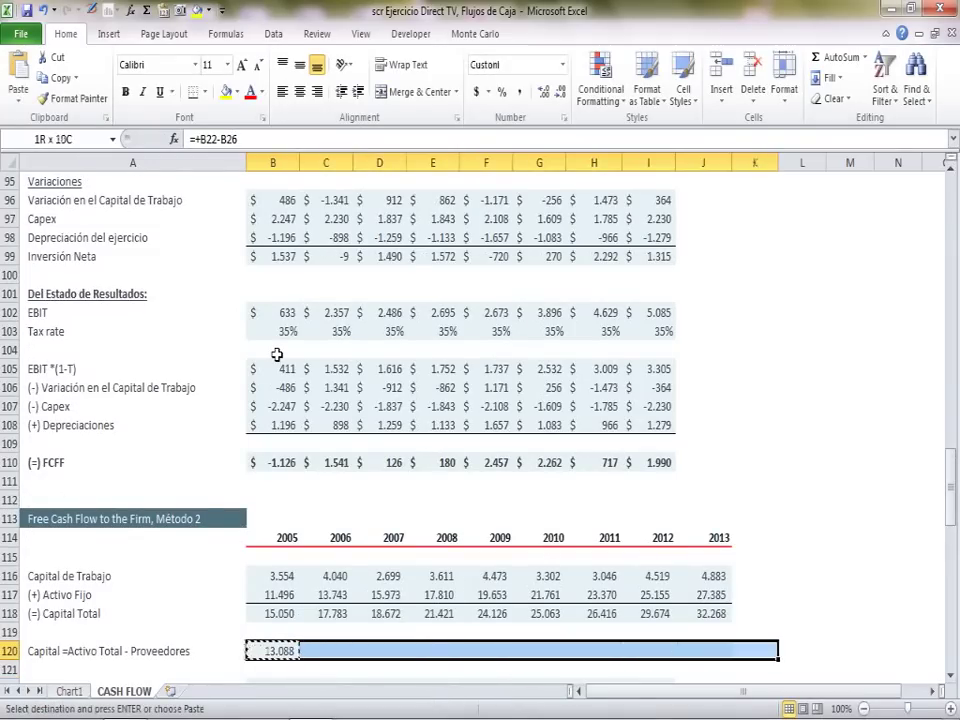
{"action": "key", "text": "Return"}
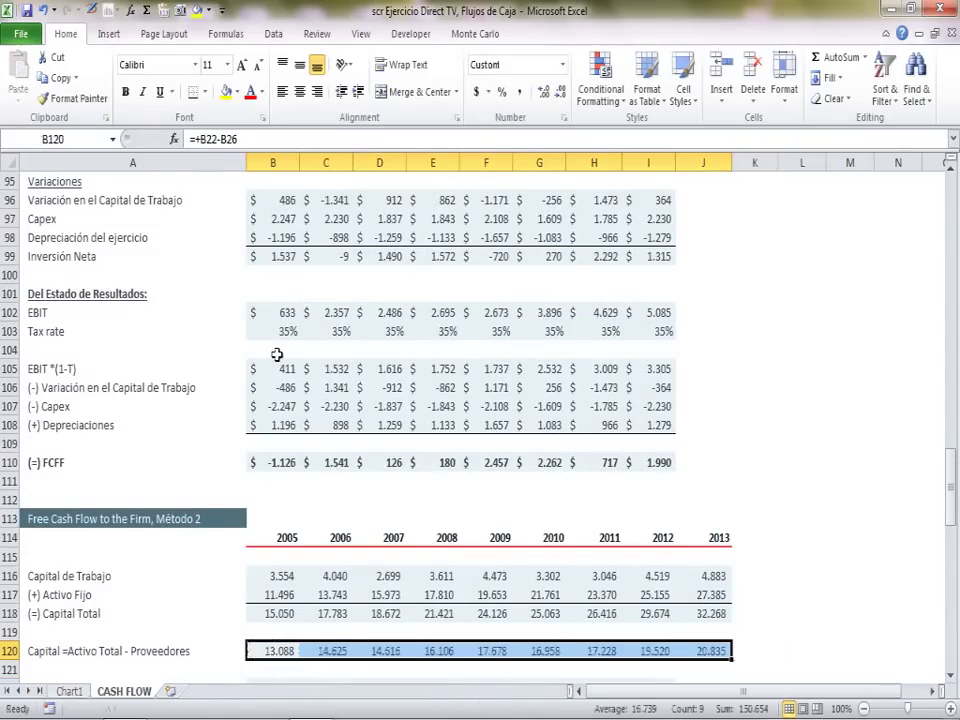
- Correct the 2005 Activo Fijo in B117 by adding accumulated depreciation, making the formula =+SUM(B16;B19;B20)+B17
{"action": "left_click", "coordinate": [258, 594]}
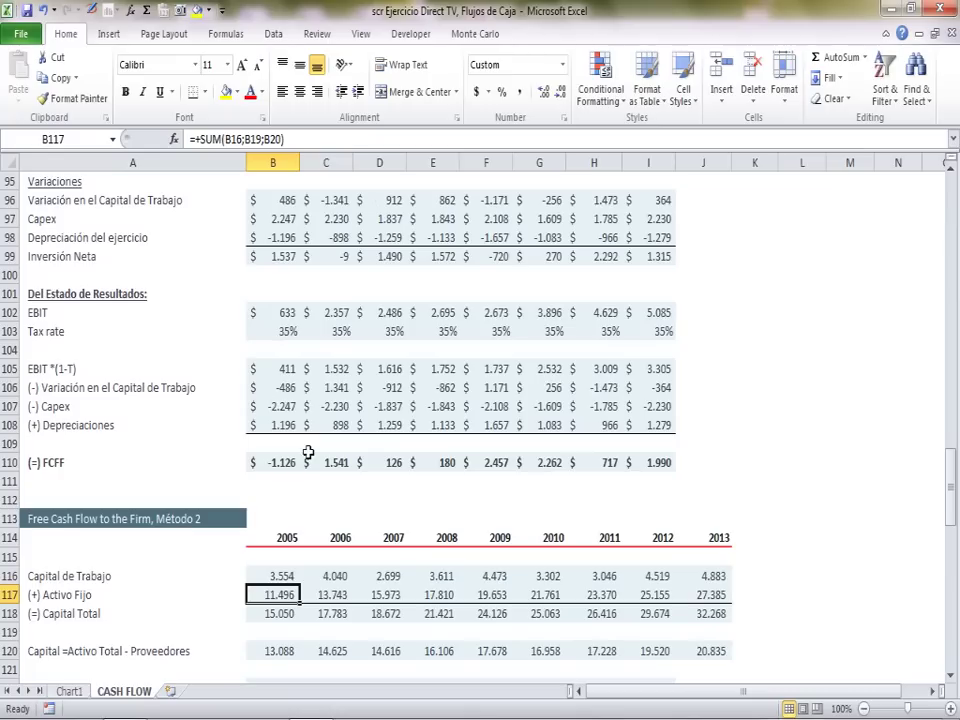
{"action": "left_click", "coordinate": [341, 138]}
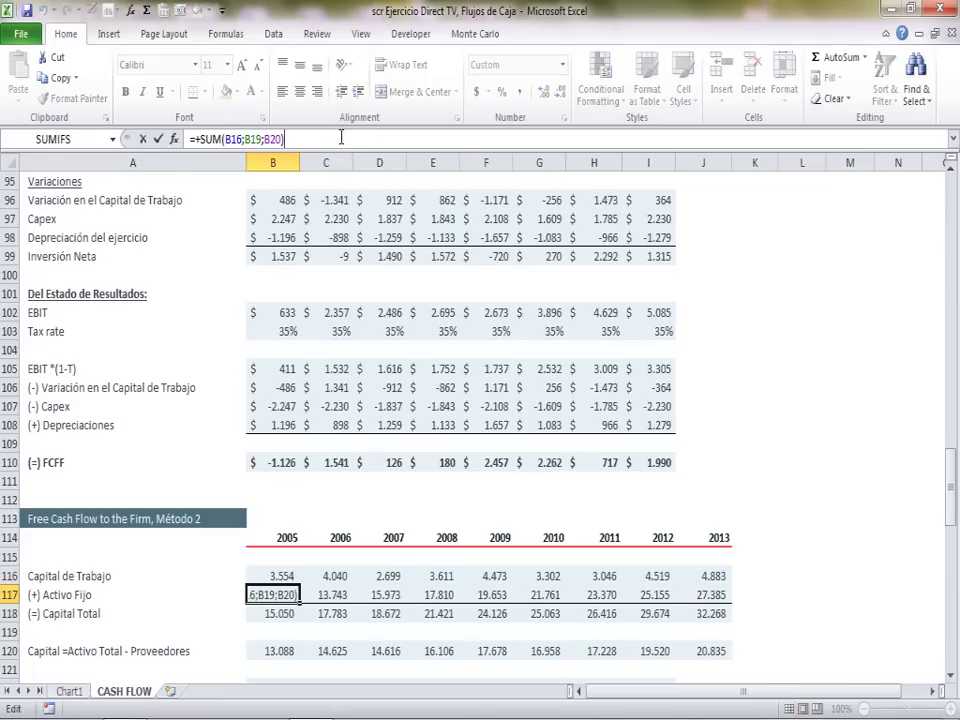
{"action": "type", "text": "+"}
{"action": "left_click_drag", "start_coordinate": [950, 492], "coordinate": [953, 273]}
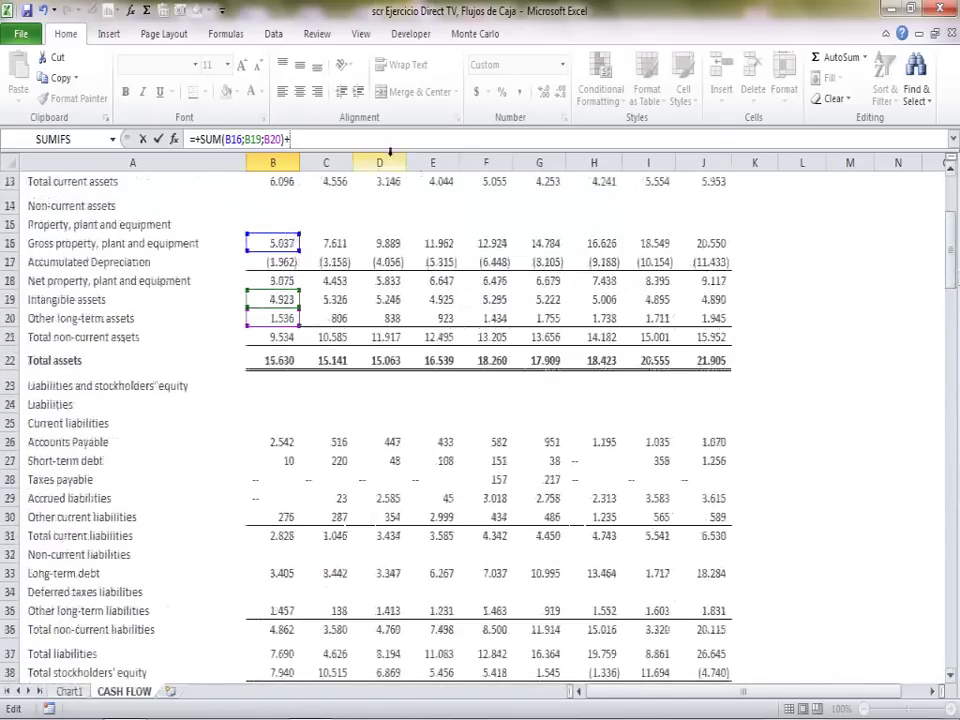
{"action": "key", "text": "Up"}
{"action": "key", "text": "Up"}
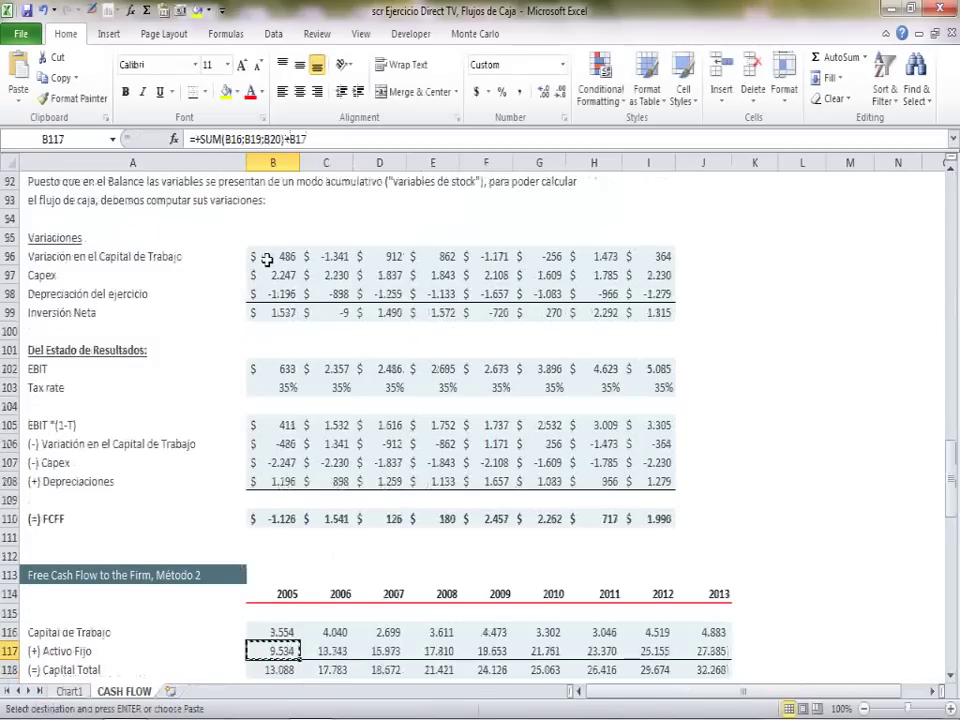
- Copy the corrected Activo Fijo formula from B117 across to J117 for 2006 through 2013
{"action": "key", "text": "shift+Right"}
{"action": "key", "text": "shift+Right"}
{"action": "key", "text": "shift+Right"}
{"action": "key", "text": "shift+Right"}
{"action": "key", "text": "shift+Right"}
{"action": "key", "text": "shift+Right"}
{"action": "key", "text": "shift+Right"}
{"action": "key", "text": "shift+Right"}
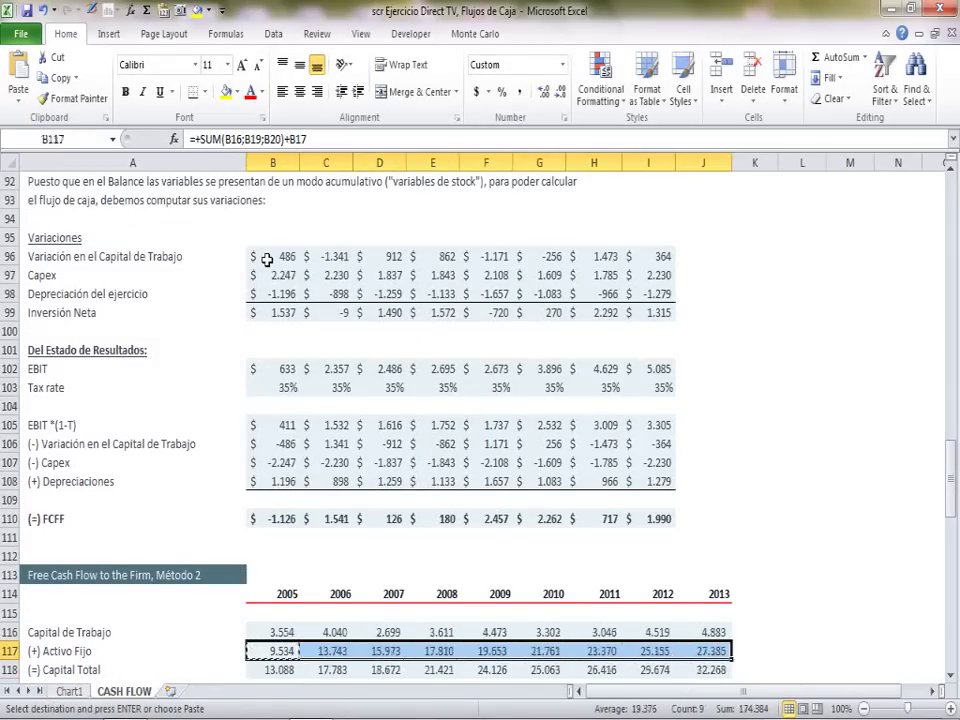
{"action": "key", "text": "Return"}
- Compare Capital Total in B118:J118 with the capital check in row 120, and trace B120's source cells in the balance sheet
{"action": "key", "text": "Down"}
{"action": "key", "text": "Down"}
{"action": "key", "text": "Down"}
{"action": "key", "text": "Down"}
{"action": "key", "text": "Down"}
{"action": "key", "text": "Down"}
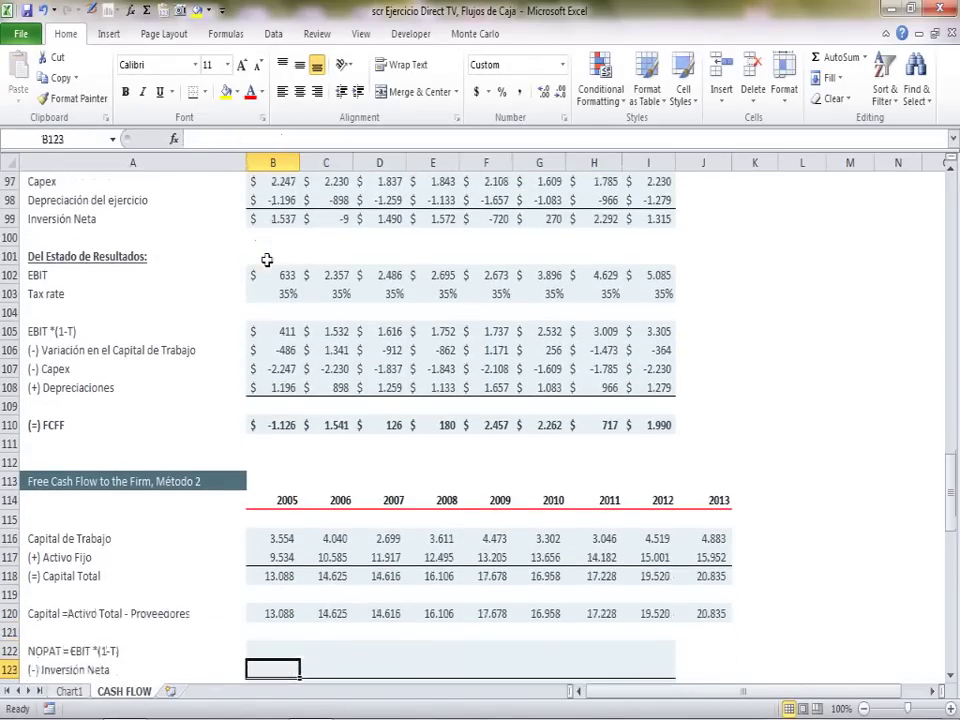
{"action": "key", "text": "Down"}
{"action": "key", "text": "Down"}
{"action": "key", "text": "Down"}
{"action": "key", "text": "Down"}
{"action": "key", "text": "Down"}
{"action": "key", "text": "Down"}
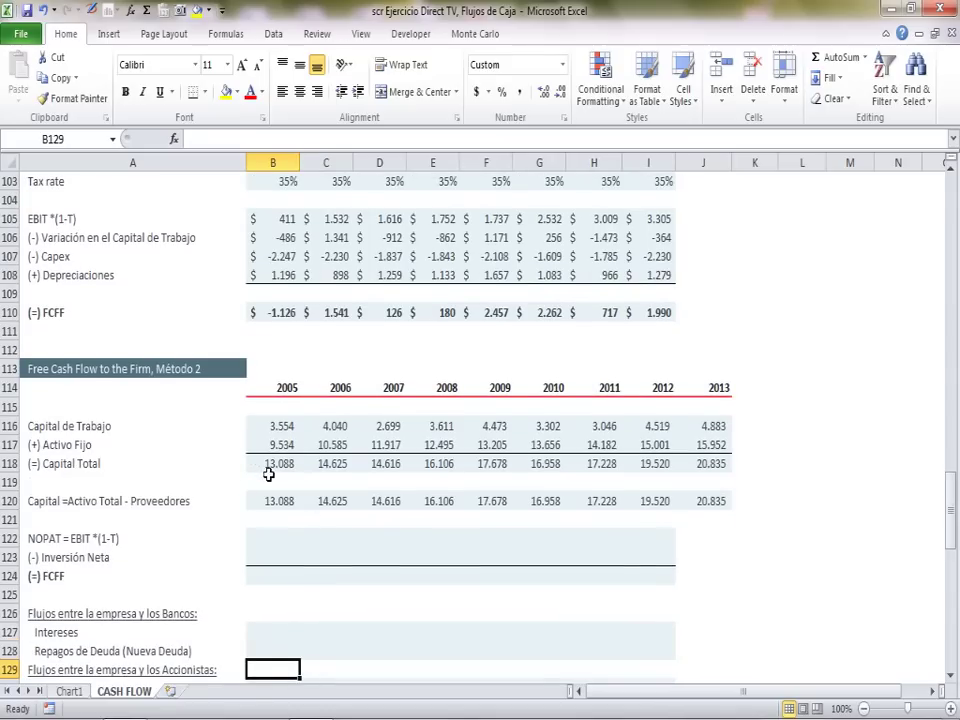
{"action": "left_click_drag", "start_coordinate": [275, 466], "coordinate": [700, 498]}
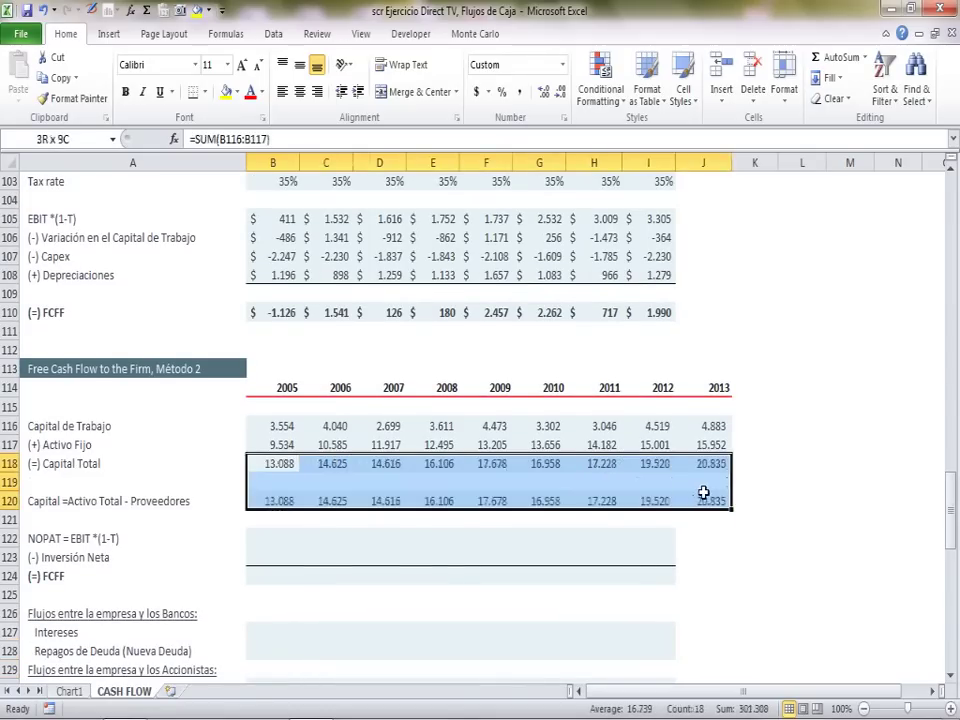
{"action": "left_click", "coordinate": [407, 555]}
{"action": "left_click", "coordinate": [262, 555]}
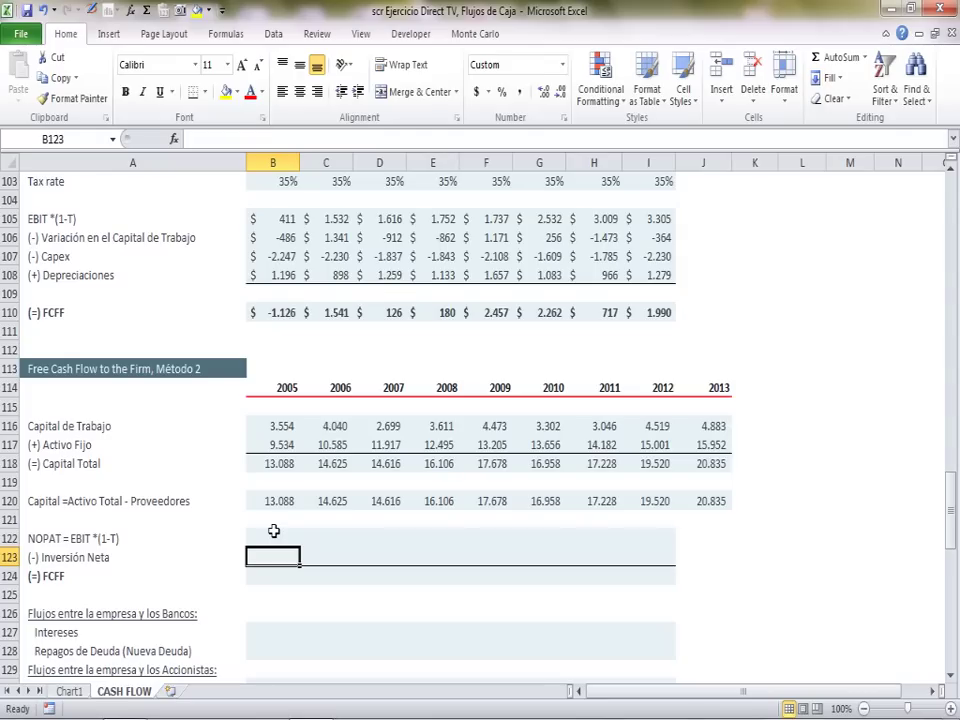
{"action": "left_click", "coordinate": [272, 501]}
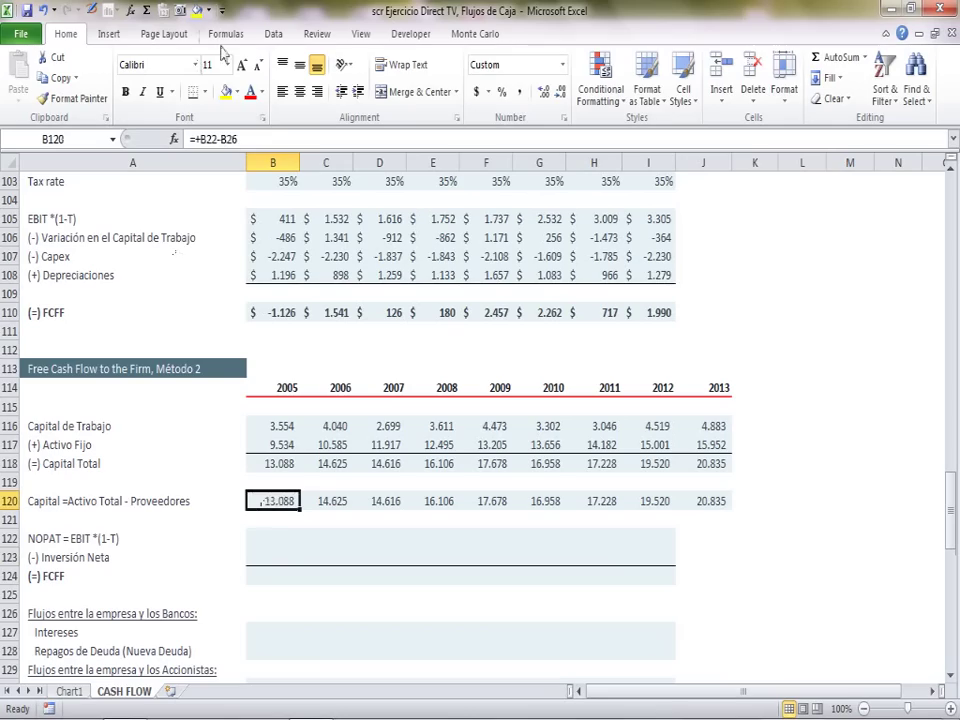
{"action": "key", "text": "F2"}
{"action": "left_click_drag", "start_coordinate": [949, 506], "coordinate": [953, 285]}
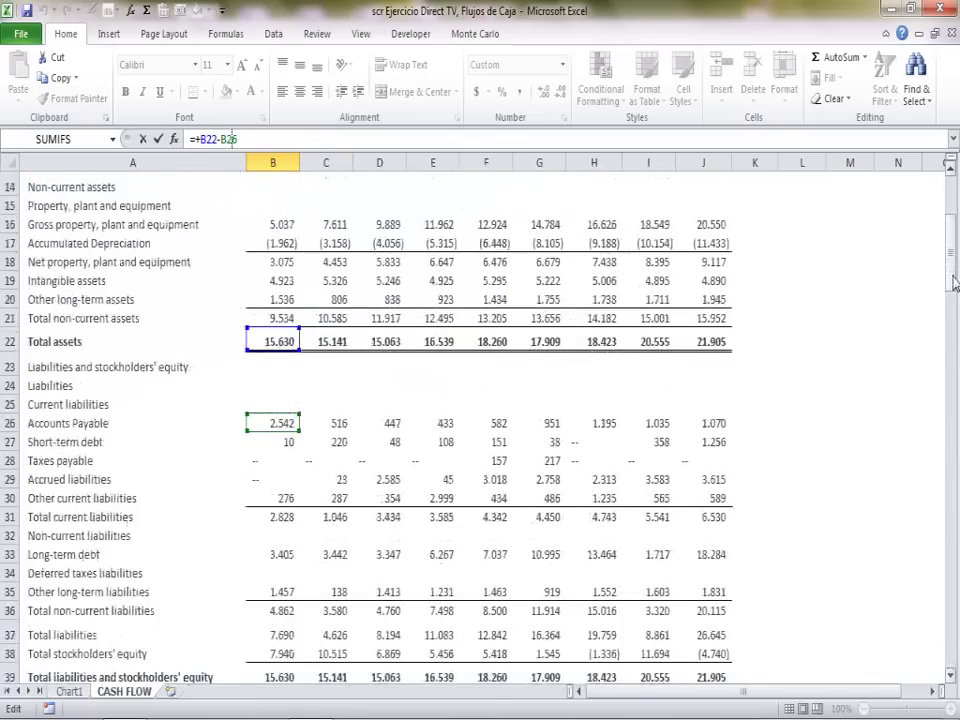
{"action": "key", "text": "Escape"}
- Compute the 2005 Inversión Neta in B123 as 2006 capital minus 2005 capital, +C120-B120, and fill it across to I123
{"action": "key", "text": "Down"}
{"action": "key", "text": "Down"}
{"action": "key", "text": "Down"}
{"action": "key", "text": "Down"}
{"action": "key", "text": "Up"}
{"action": "type", "text": "="}
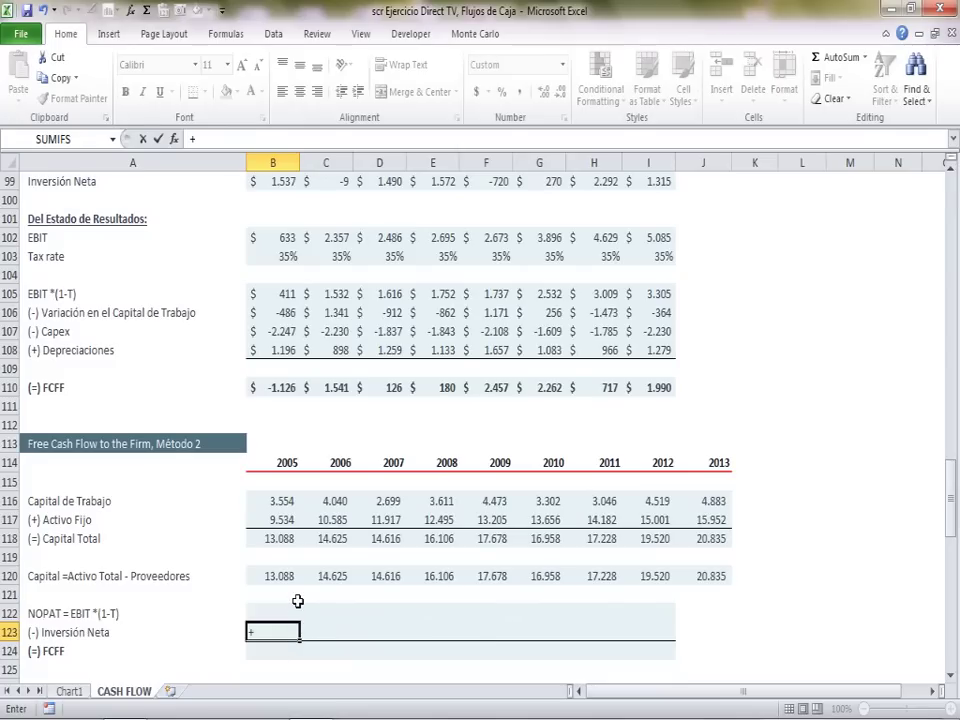
{"action": "left_click", "coordinate": [338, 577]}
{"action": "type", "text": "-"}
{"action": "left_click", "coordinate": [285, 577]}
{"action": "key", "text": "Return"}
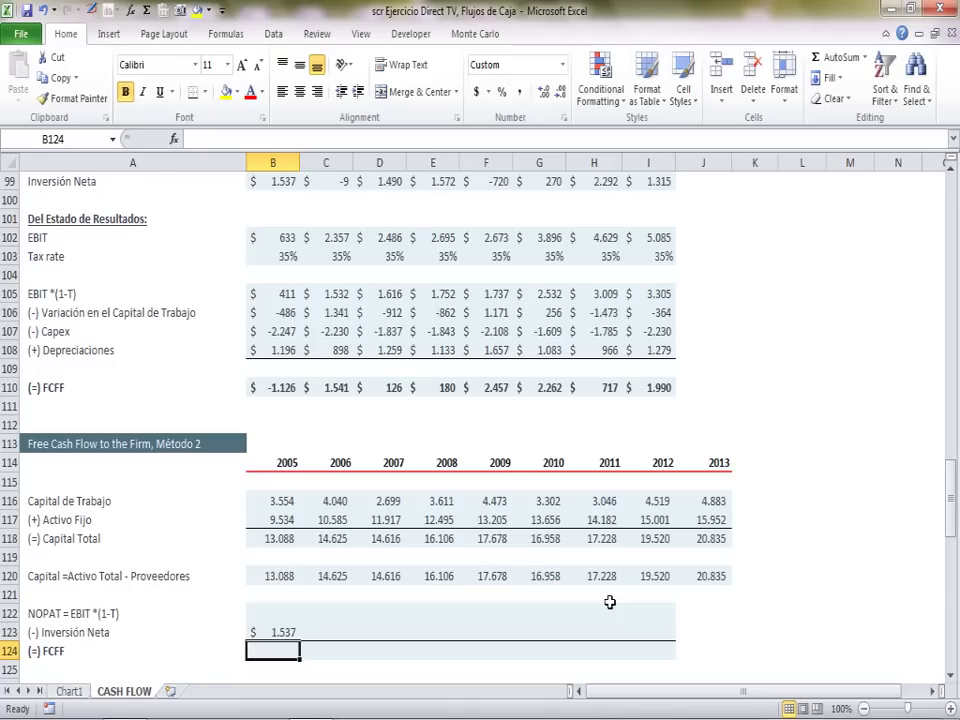
{"action": "left_click", "coordinate": [290, 632]}
{"action": "left_click_drag", "start_coordinate": [300, 641], "coordinate": [670, 632]}
- Compute the 2005 NOPAT in B122 from EBIT and the tax rate with +B102*(1-B103)
{"action": "left_click", "coordinate": [287, 617]}
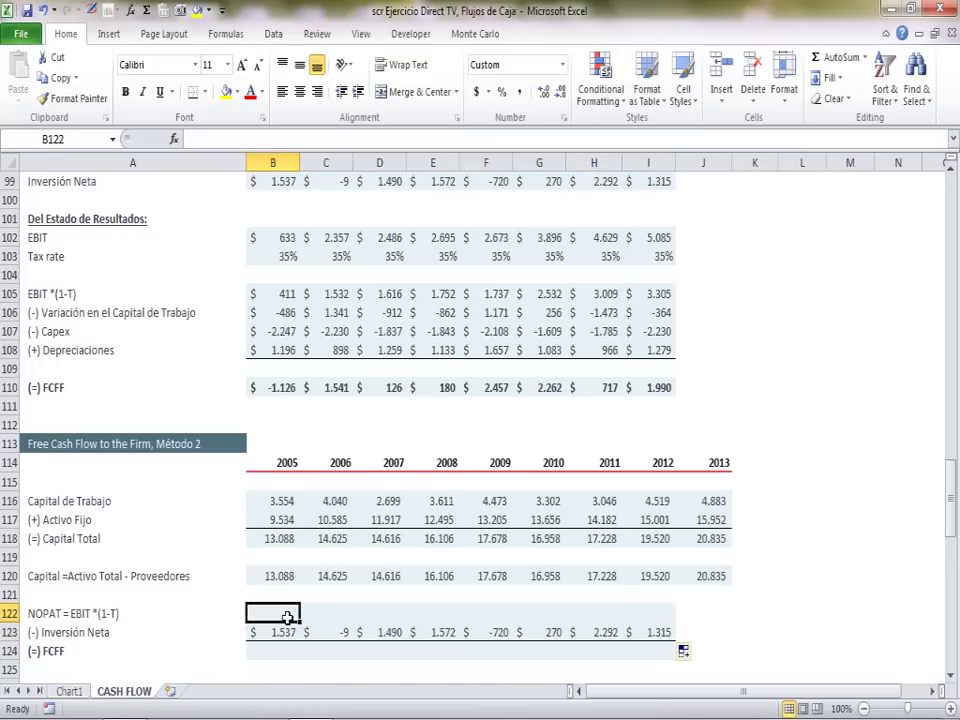
{"action": "type", "text": "+"}
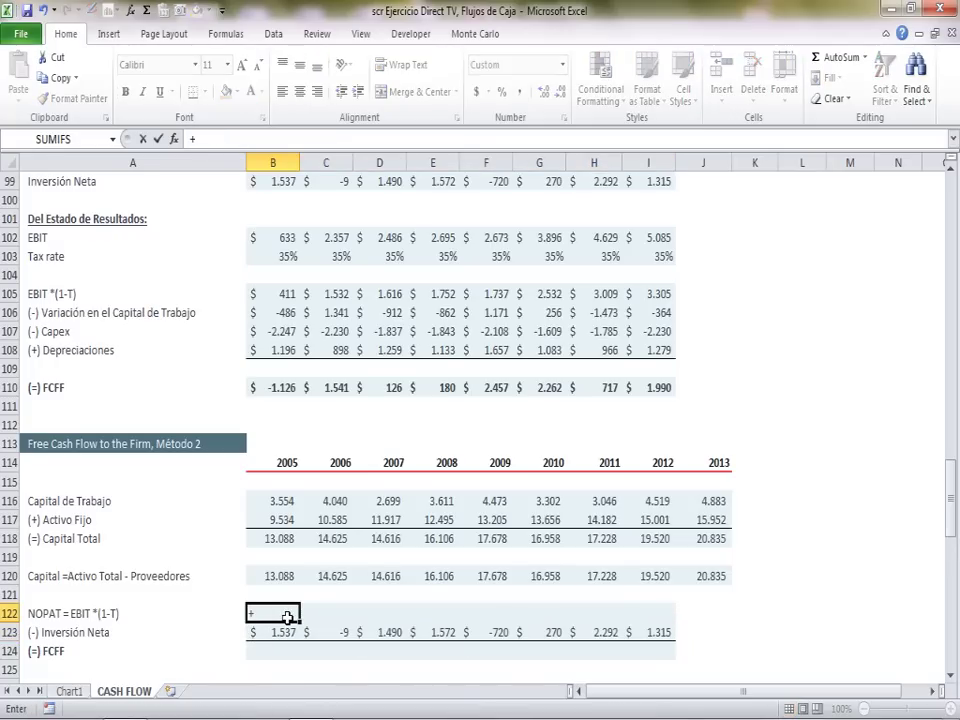
{"action": "left_click", "coordinate": [285, 238]}
{"action": "type", "text": "*(1-"}
{"action": "left_click", "coordinate": [289, 256]}
{"action": "type", "text": ")"}
{"action": "key", "text": "Up"}
- Copy the NOPAT formula from B122 across to I122 for 2006 through 2012
{"action": "key", "text": "Down"}
{"action": "key", "text": "ctrl+c"}
{"action": "key", "text": "shift+Right"}
{"action": "key", "text": "shift+Right"}
{"action": "key", "text": "shift+Right"}
{"action": "key", "text": "shift+Right"}
{"action": "key", "text": "shift+Right"}
{"action": "key", "text": "shift+Right"}
{"action": "key", "text": "shift+Right"}
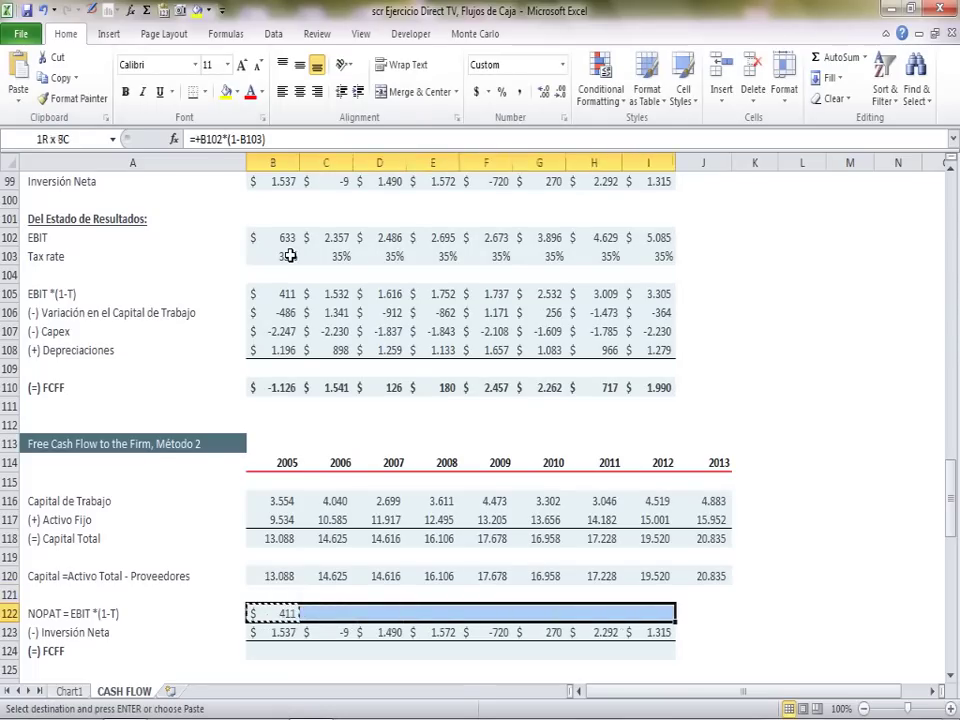
{"action": "key", "text": "Return"}
- Compute the 2005 Método 2 FCFF in B124 as NOPAT minus Inversión Neta, +B122-B123
{"action": "key", "text": "Down"}
{"action": "key", "text": "Down"}
{"action": "key", "text": "Down"}
{"action": "key", "text": "Up"}
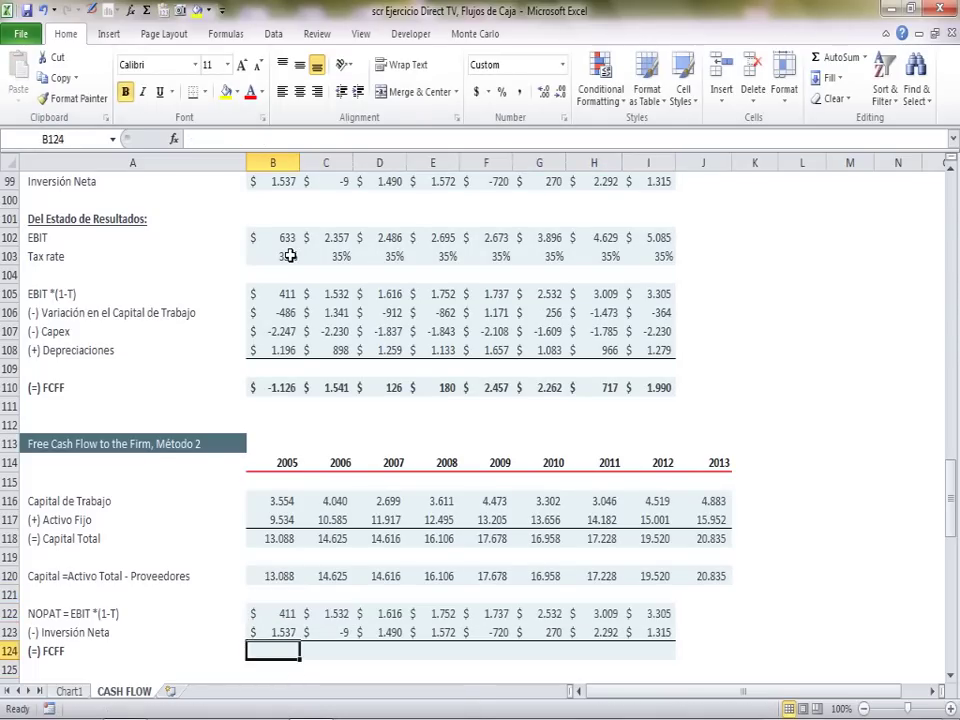
{"action": "type", "text": "+"}
{"action": "key", "text": "Up"}
{"action": "key", "text": "Up"}
{"action": "type", "text": "-"}
{"action": "key", "text": "Up"}
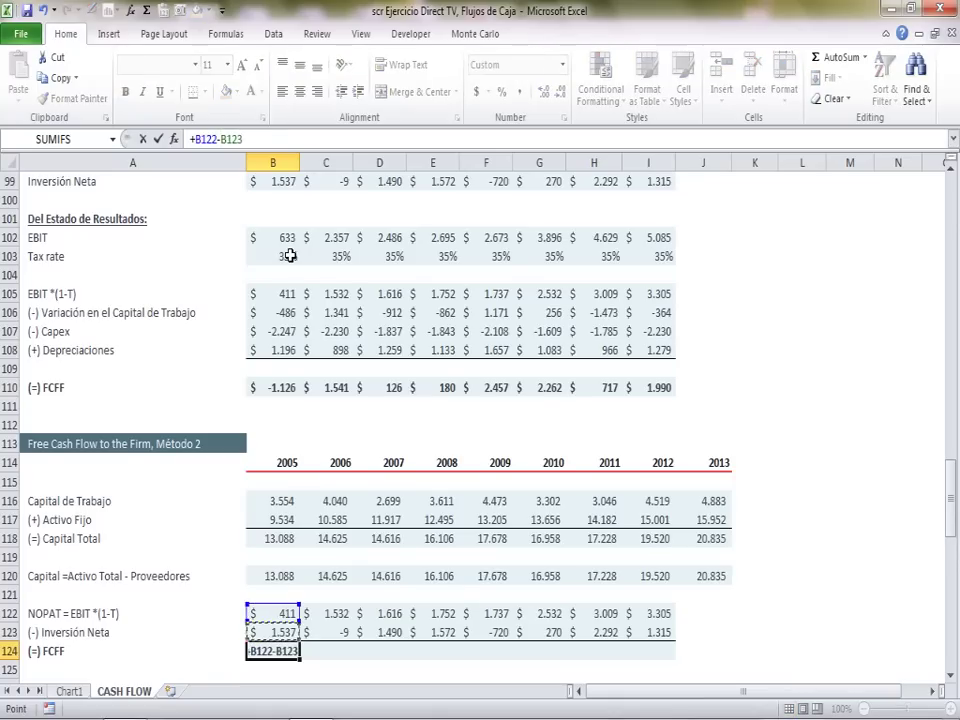
{"action": "key", "text": "Return"}
- Copy the FCFF formula from B124 across to I124 for 2006 through 2012
{"action": "key", "text": "Up"}
{"action": "key", "text": "ctrl+c"}
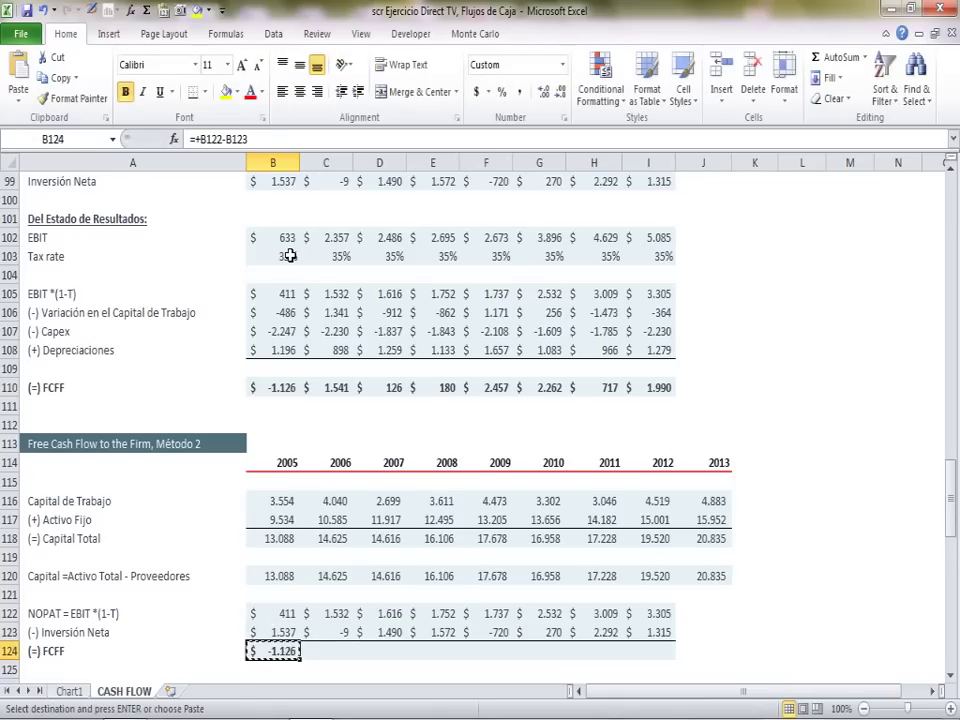
{"action": "key", "text": "shift+Right"}
{"action": "key", "text": "shift+Right"}
{"action": "key", "text": "shift+Right"}
{"action": "key", "text": "shift+Right"}
{"action": "key", "text": "shift+Right"}
{"action": "key", "text": "shift+Right"}
{"action": "key", "text": "shift+Right"}
{"action": "key", "text": "Return"}
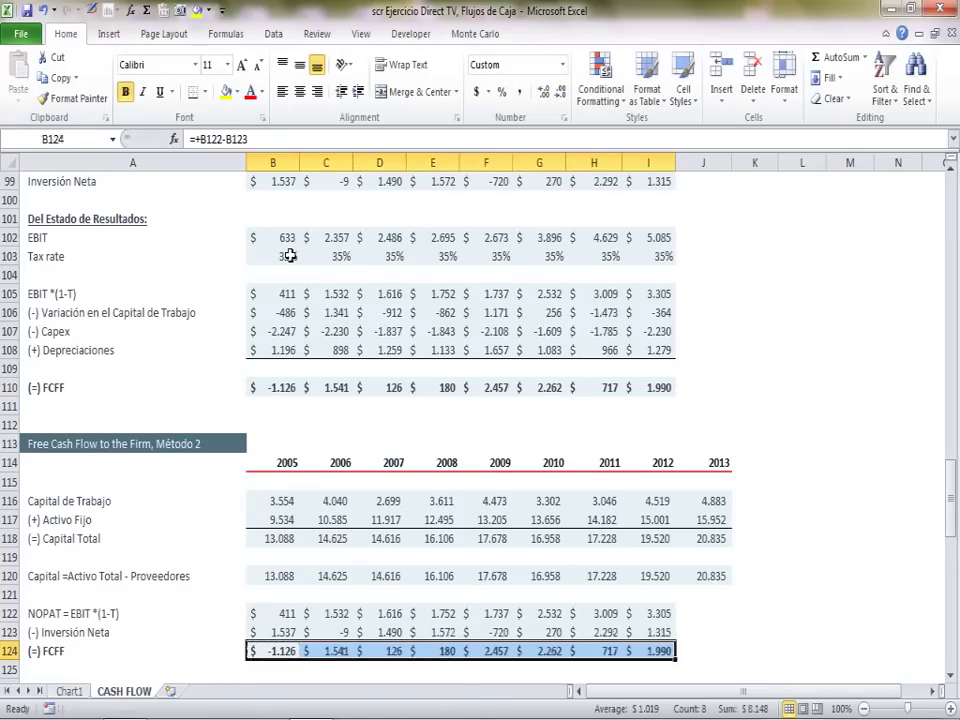
- Compare the Método 2 FCFF results in B122:I124 with the Método 1 FCFF in B110:I110
{"action": "left_click_drag", "start_coordinate": [265, 613], "coordinate": [643, 651]}
{"action": "left_click_drag", "start_coordinate": [268, 387], "coordinate": [655, 388]}
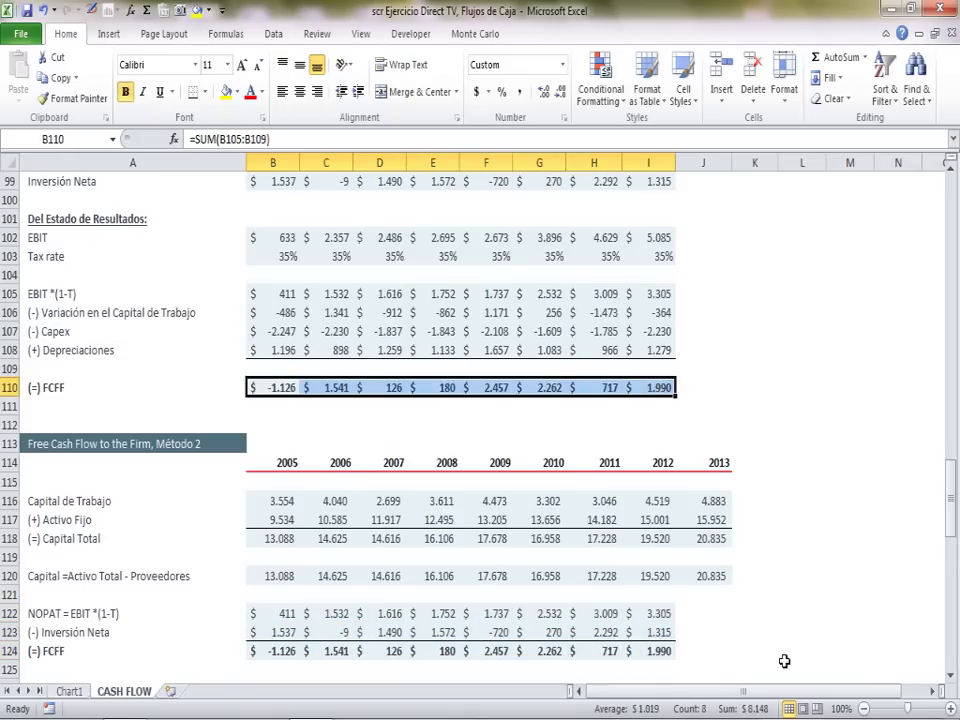
{"action": "left_click", "coordinate": [774, 632]}
- Ink a box split by a vertical line beside the Flujos entre la empresa section, with an arrow to it from the 2012 FCFF
{"action": "key", "text": "Down"}
{"action": "key", "text": "Down"}
{"action": "key", "text": "Down"}
{"action": "key", "text": "Down"}
{"action": "key", "text": "Down"}
{"action": "key", "text": "Down"}
{"action": "key", "text": "Down"}
{"action": "key", "text": "Down"}
{"action": "key", "text": "Down"}
{"action": "key", "text": "Down"}
{"action": "key", "text": "Down"}
{"action": "key", "text": "Down"}
{"action": "key", "text": "Down"}
{"action": "key", "text": "Down"}
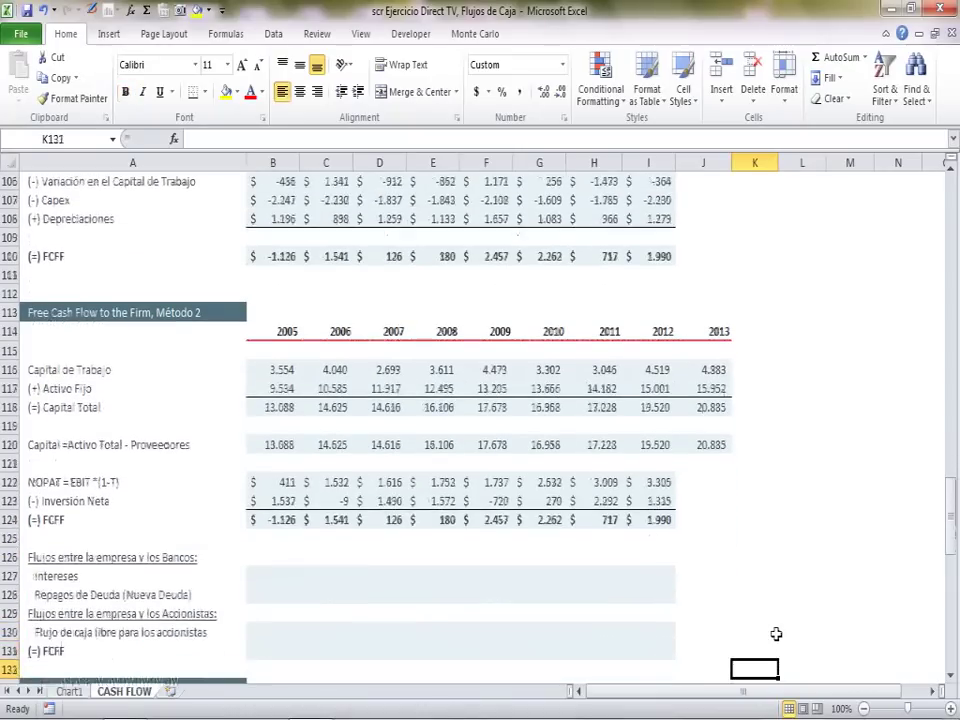
{"action": "key", "text": "Down"}
{"action": "key", "text": "Down"}
{"action": "key", "text": "Down"}
{"action": "key", "text": "Down"}
{"action": "key", "text": "Down"}
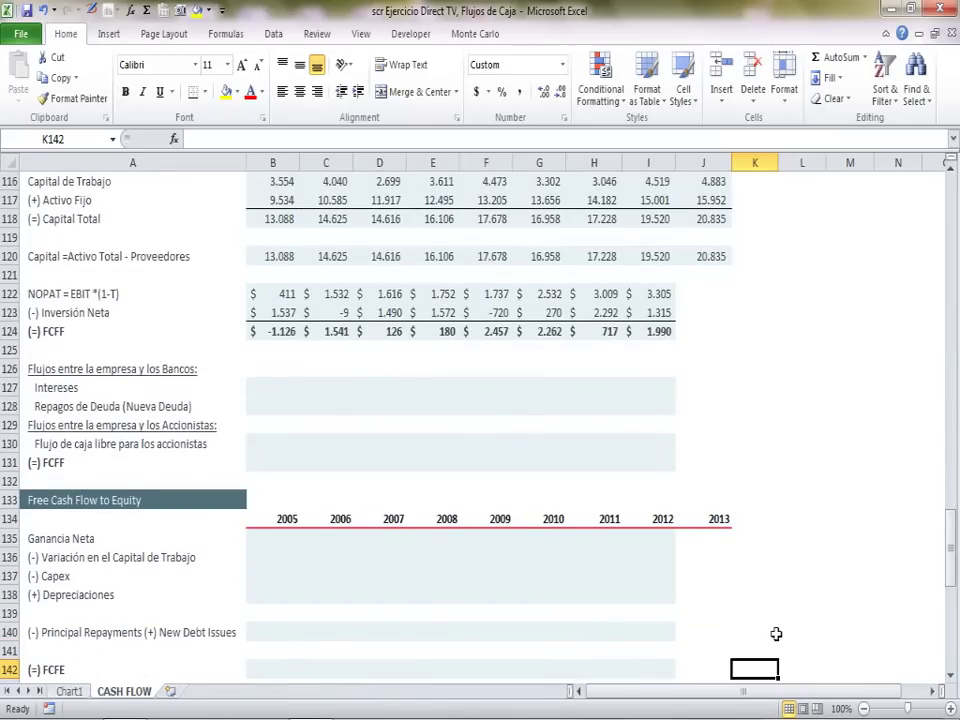
{"action": "left_click", "coordinate": [91, 9]}
{"action": "mouse_move", "coordinate": [762, 347]}
{"action": "left_mouse_down"}
{"action": "mouse_move", "coordinate": [760, 478]}
{"action": "mouse_move", "coordinate": [857, 343]}
{"action": "mouse_move", "coordinate": [782, 352]}
{"action": "left_mouse_up"}
{"action": "left_click_drag", "start_coordinate": [826, 336], "coordinate": [828, 483]}
{"action": "mouse_move", "coordinate": [659, 344]}
{"action": "left_mouse_down"}
{"action": "mouse_move", "coordinate": [735, 401]}
{"action": "mouse_move", "coordinate": [724, 418]}
{"action": "left_mouse_up"}
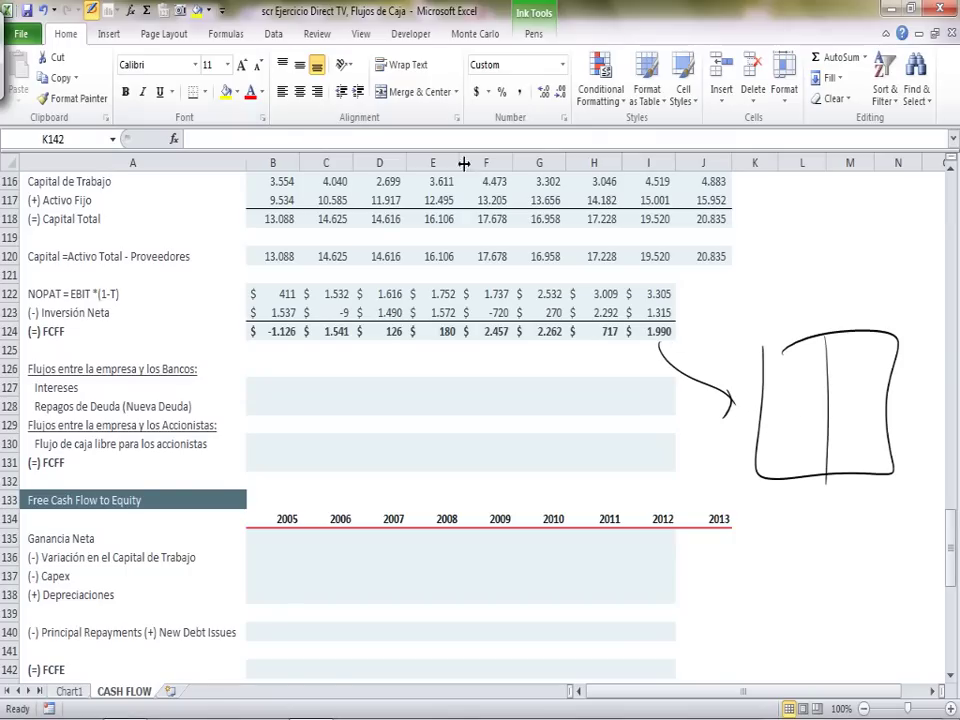
- Ink hatching in one half of the box and divide the other into D and E, labelled B and A for banks and shareholders
{"action": "mouse_move", "coordinate": [790, 345]}
{"action": "left_mouse_down"}
{"action": "mouse_move", "coordinate": [758, 372]}
{"action": "mouse_move", "coordinate": [805, 465]}
{"action": "left_mouse_up"}
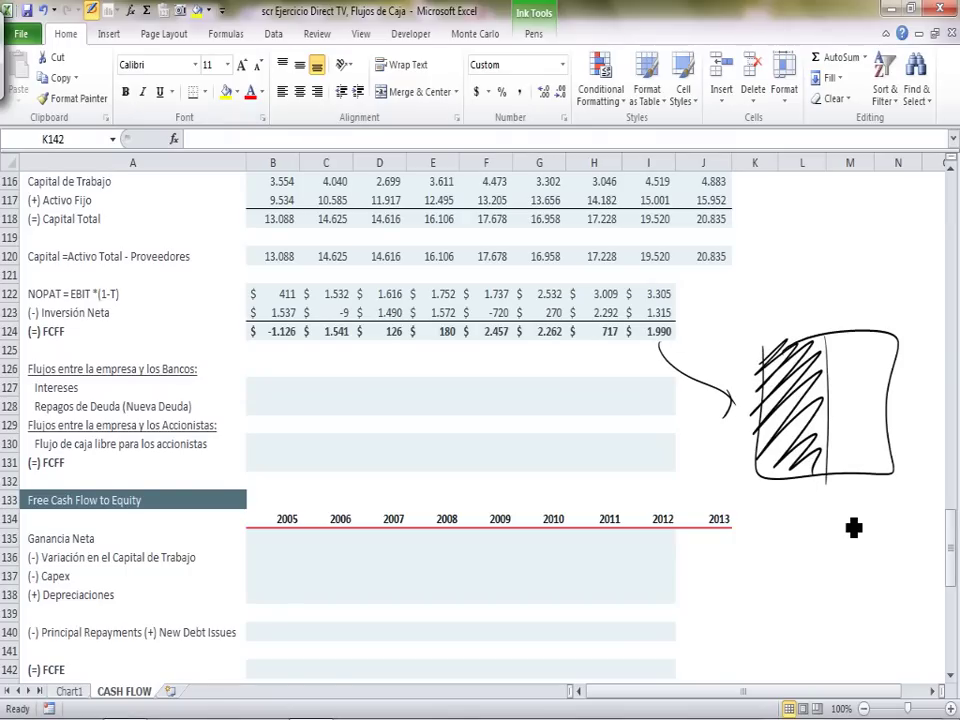
{"action": "left_click_drag", "start_coordinate": [828, 398], "coordinate": [890, 398]}
{"action": "mouse_move", "coordinate": [915, 348]}
{"action": "left_mouse_down"}
{"action": "mouse_move", "coordinate": [918, 378]}
{"action": "mouse_move", "coordinate": [899, 375]}
{"action": "left_mouse_up"}
{"action": "mouse_move", "coordinate": [888, 436]}
{"action": "left_mouse_down"}
{"action": "mouse_move", "coordinate": [920, 427]}
{"action": "mouse_move", "coordinate": [925, 445]}
{"action": "left_mouse_up"}
{"action": "left_click_drag", "start_coordinate": [849, 352], "coordinate": [850, 373]}
{"action": "left_click_drag", "start_coordinate": [851, 424], "coordinate": [851, 441]}
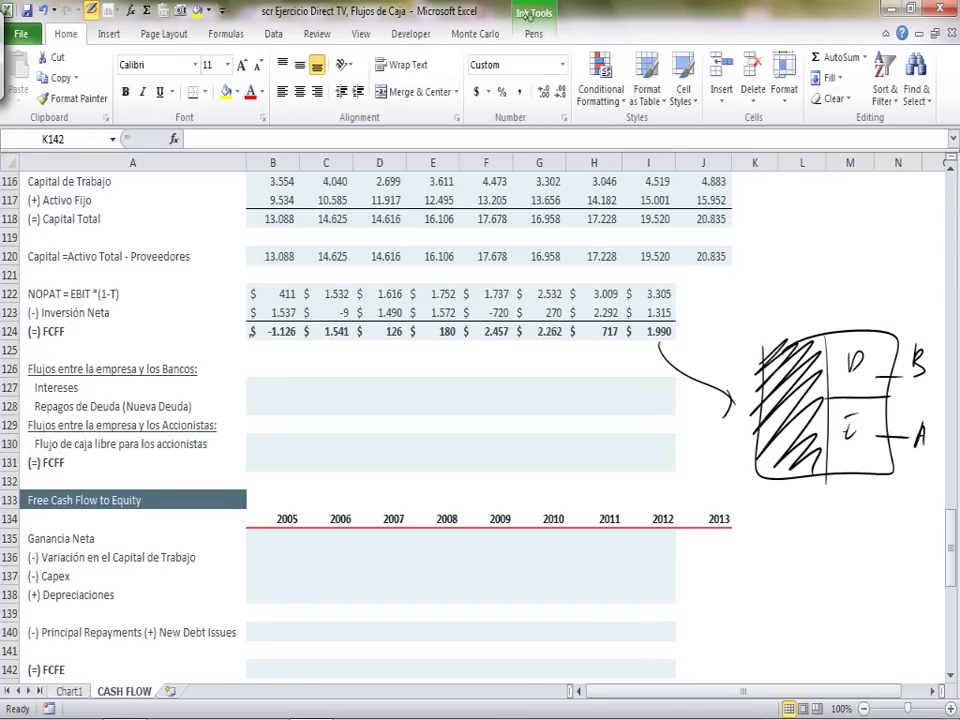
- Erase the inked box, its labels and the arrow from the sheet with the ink Eraser
{"action": "scroll", "coordinate": [315, 50], "scroll_direction": "down", "scroll_amount": 9}
{"action": "left_click", "coordinate": [97, 70]}
{"action": "mouse_move", "coordinate": [707, 375]}
{"action": "left_mouse_down"}
{"action": "mouse_move", "coordinate": [770, 380]}
{"action": "mouse_move", "coordinate": [830, 350]}
{"action": "mouse_move", "coordinate": [853, 470]}
{"action": "mouse_move", "coordinate": [879, 422]}
{"action": "left_mouse_up"}
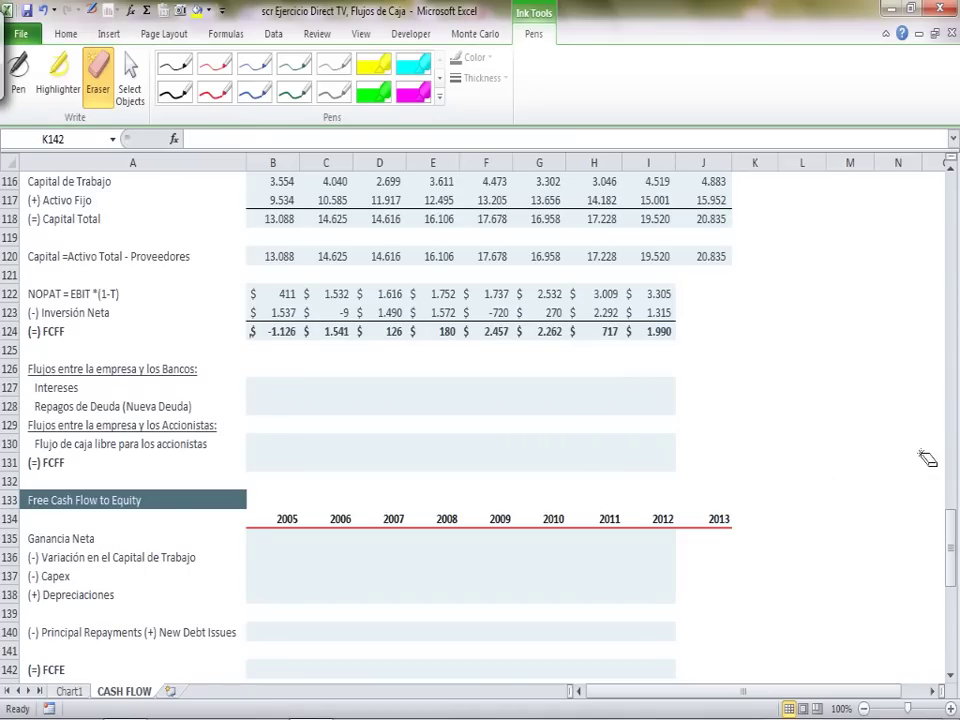
{"action": "key", "text": "Escape"}
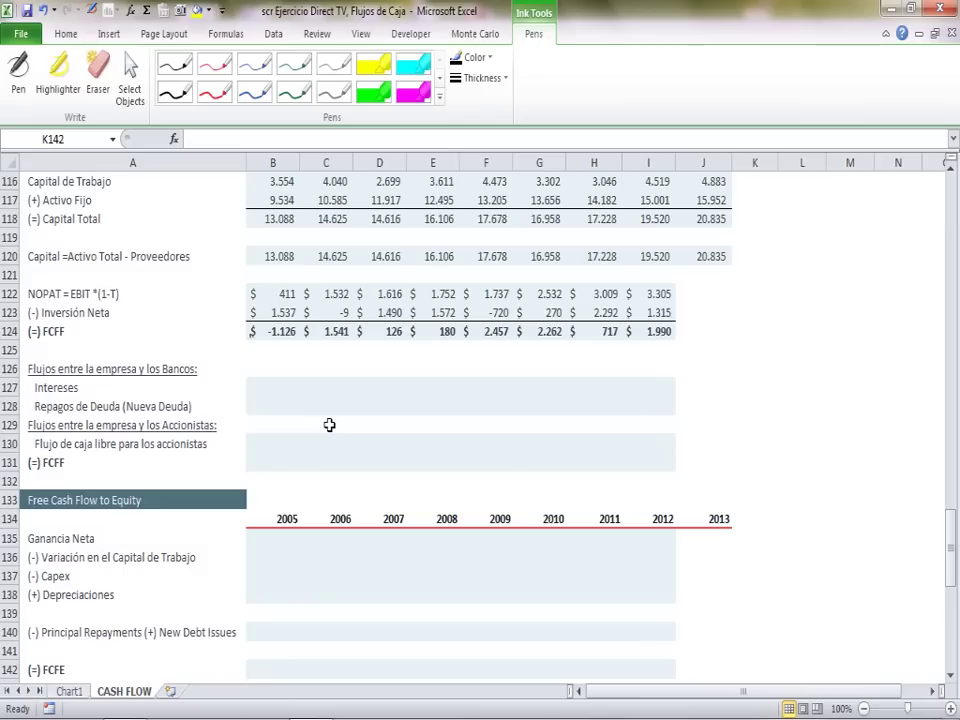
- Examine the FCFF in B124:I124 together with the empty bank and shareholder flow rows 127 to 130
{"action": "left_click", "coordinate": [255, 445]}
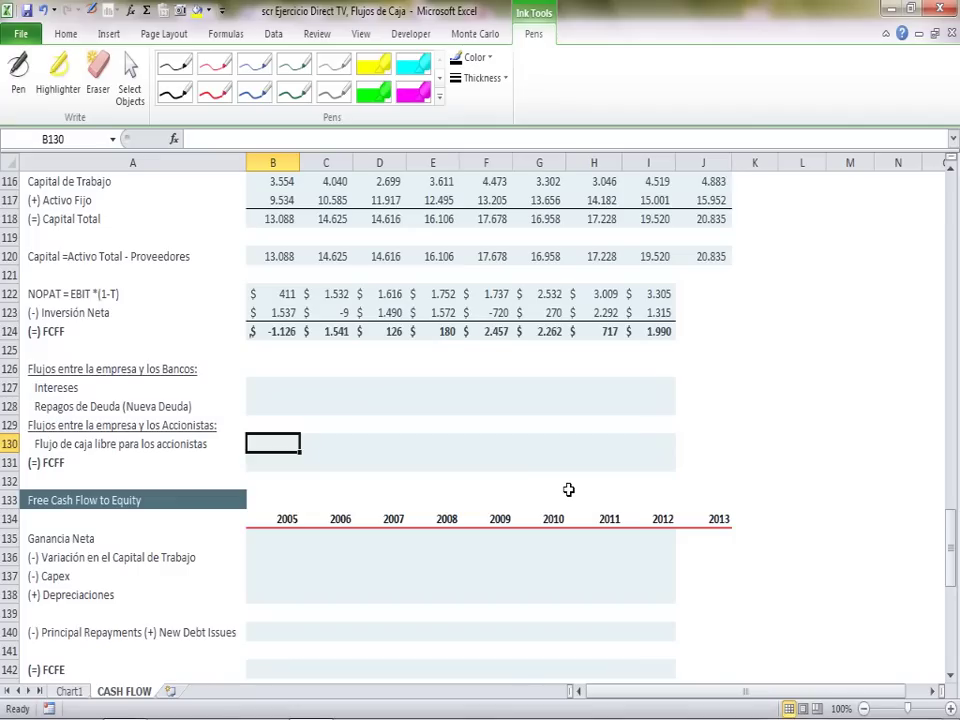
{"action": "left_click", "coordinate": [9, 443]}
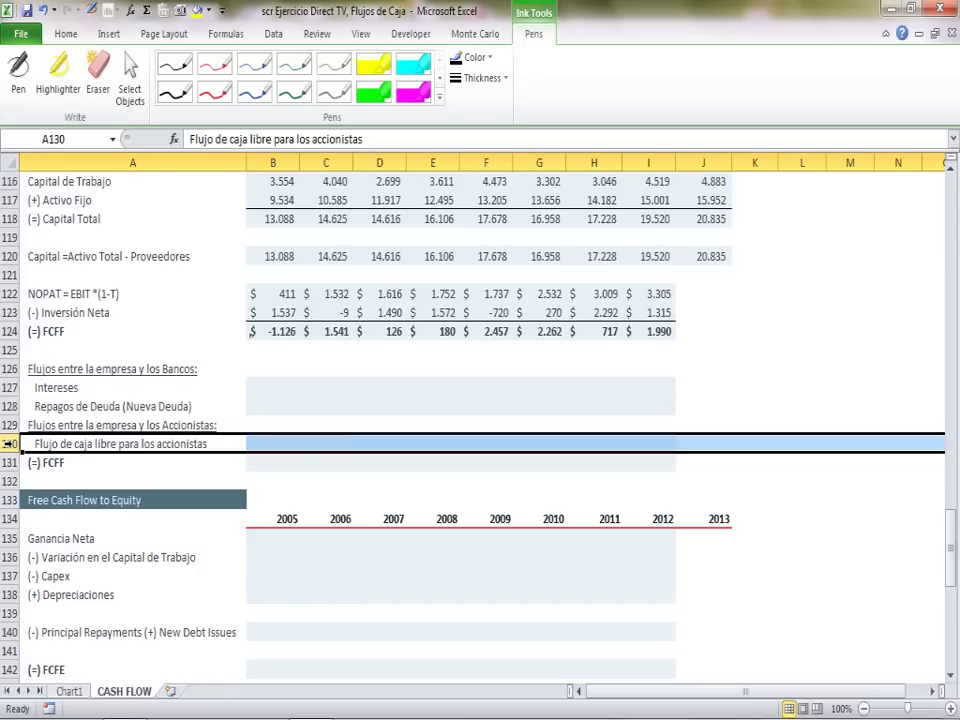
{"action": "left_click", "coordinate": [292, 423]}
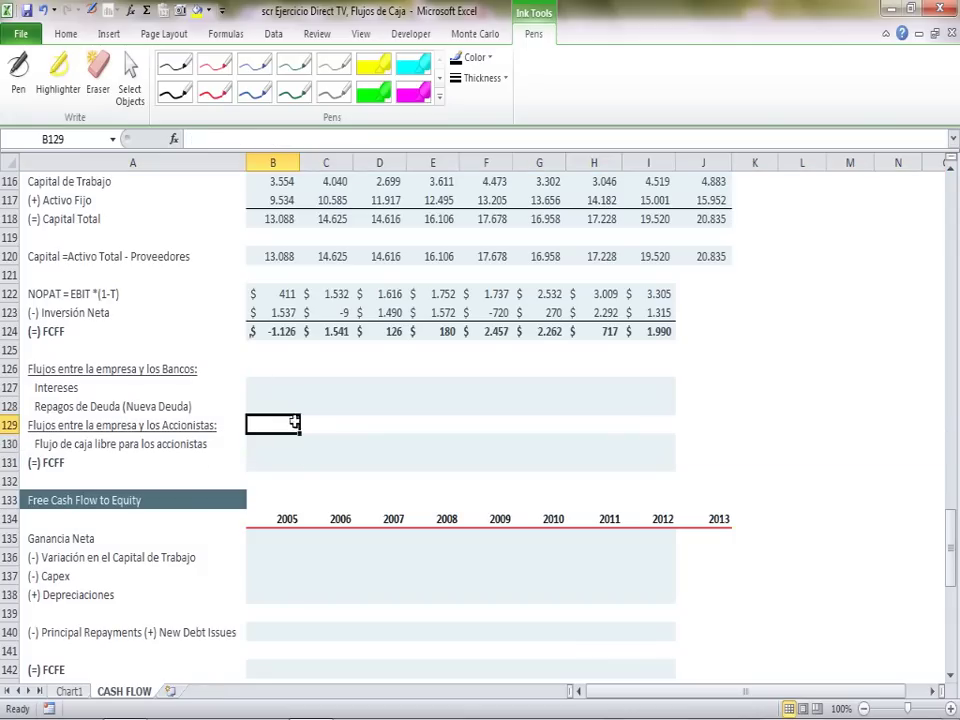
{"action": "left_click", "coordinate": [272, 384]}
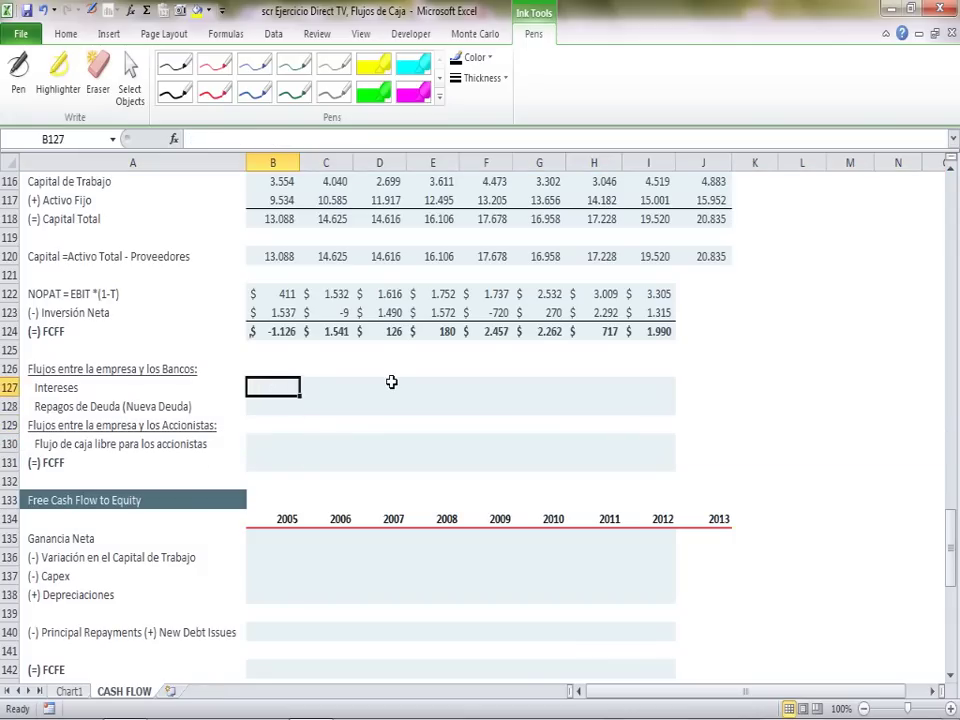
{"action": "left_click_drag", "start_coordinate": [272, 331], "coordinate": [655, 331]}
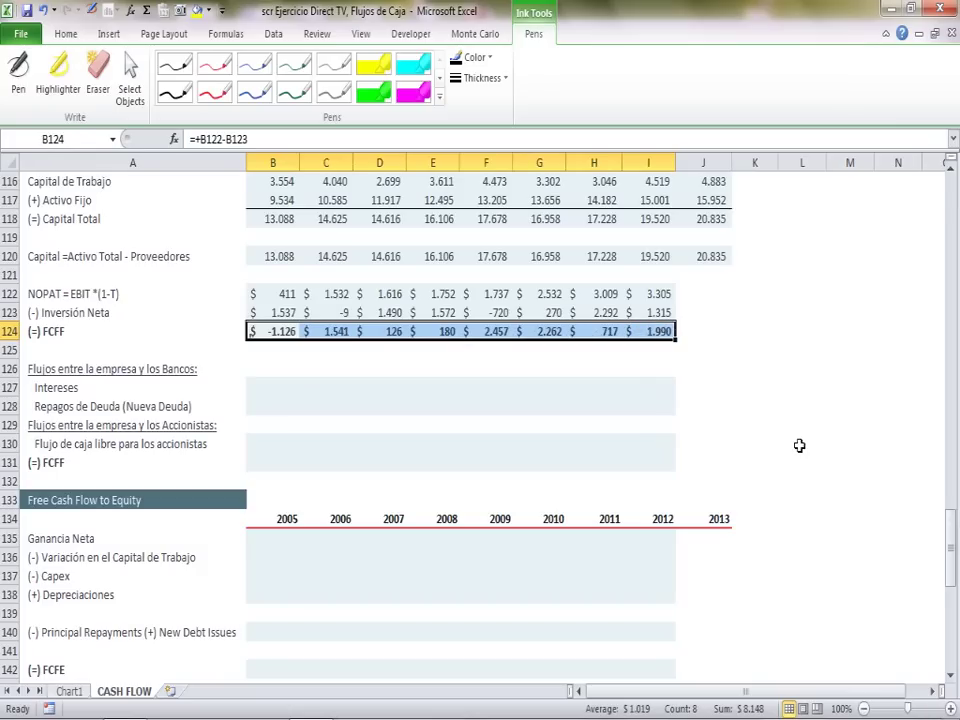
{"action": "left_click", "coordinate": [740, 425]}
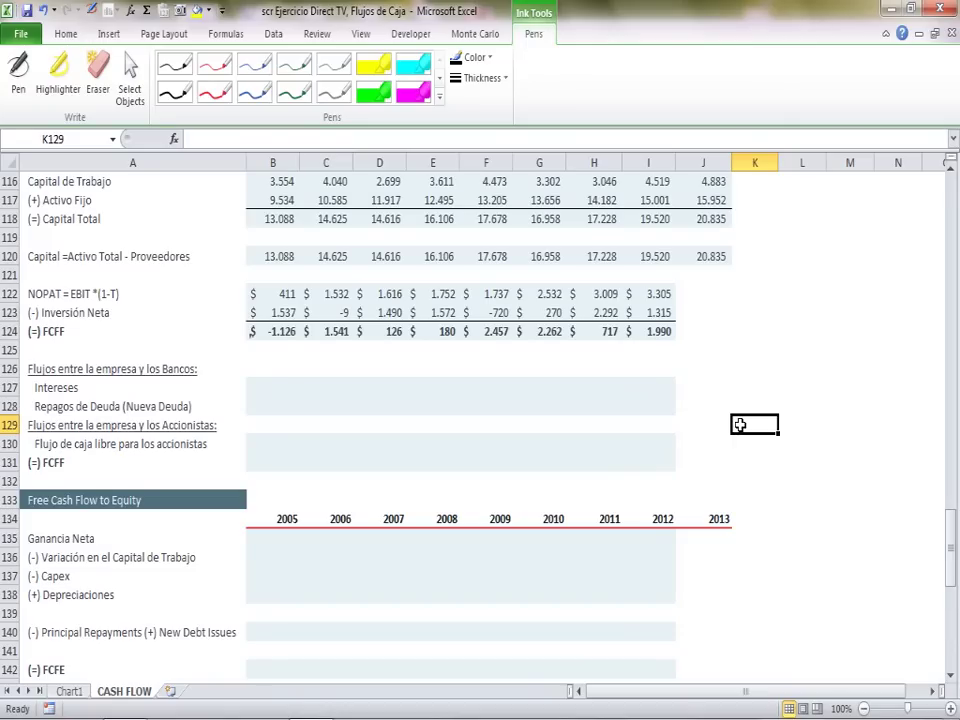
- Enter the 2005 Intereses in B127 as the negative of the income statement's Interest Expense, -B53
{"action": "left_click", "coordinate": [269, 389]}
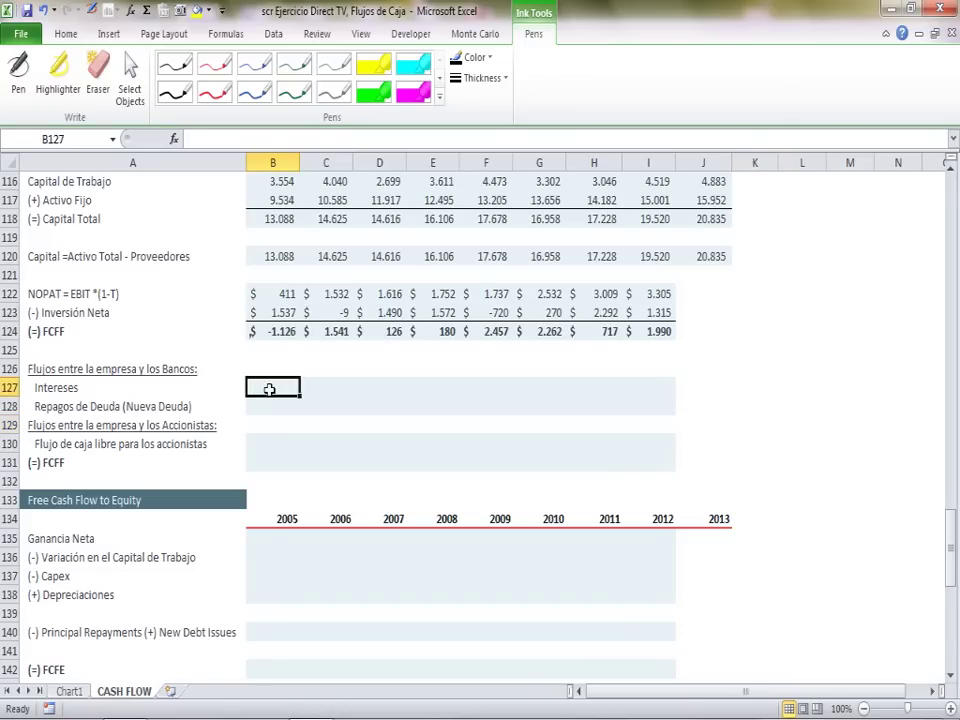
{"action": "type", "text": "+"}
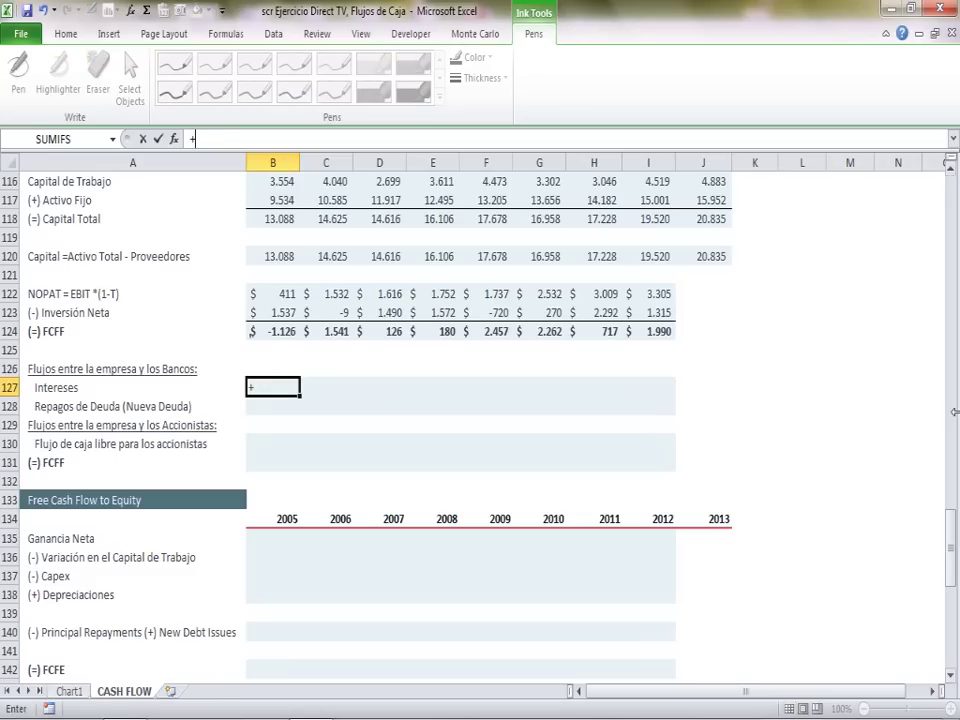
{"action": "left_click_drag", "start_coordinate": [953, 577], "coordinate": [951, 561]}
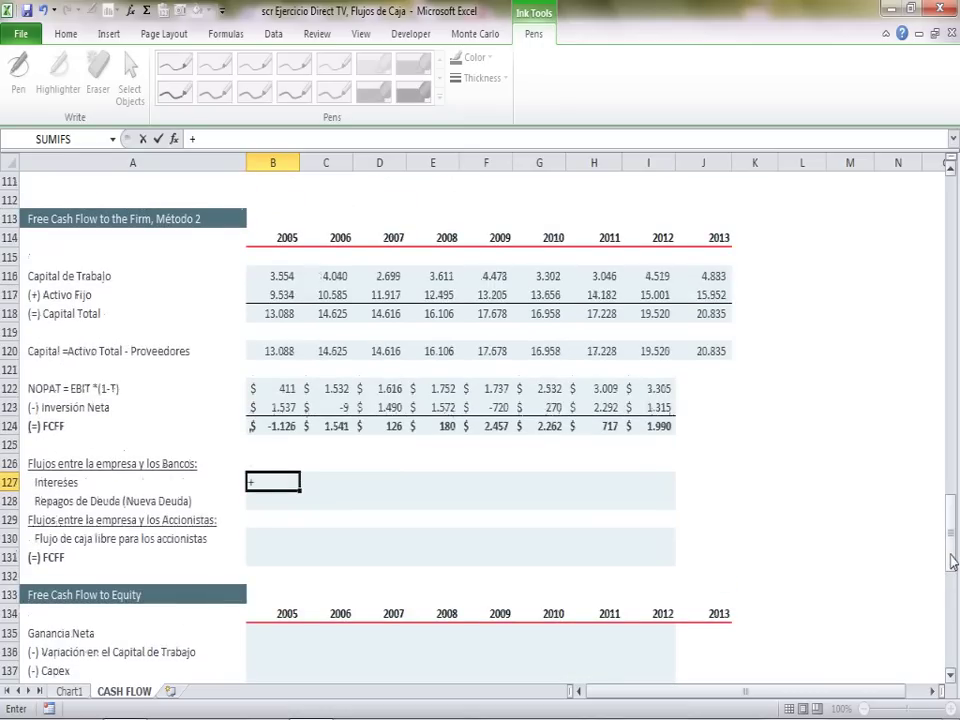
{"action": "key", "text": "Escape"}
{"action": "type", "text": "-"}
{"action": "left_click_drag", "start_coordinate": [951, 561], "coordinate": [940, 342]}
{"action": "left_click", "coordinate": [268, 521]}
{"action": "key", "text": "Down"}
{"action": "key", "text": "Up"}
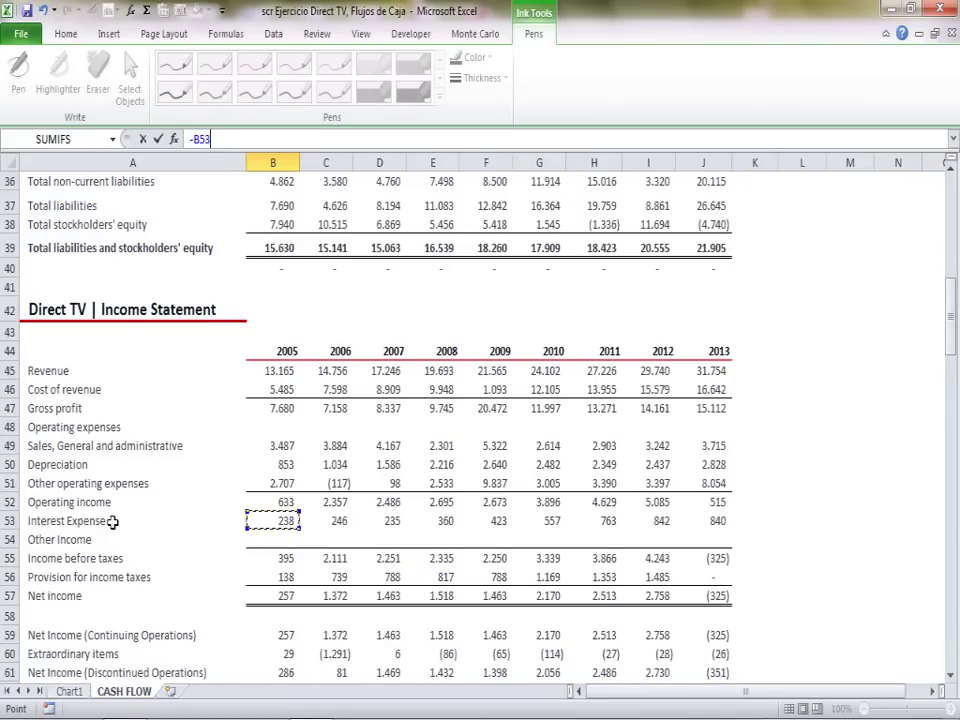
{"action": "key", "text": "Return"}
- Copy the Intereses formula from B127 across to I127 for 2006 through 2012
{"action": "key", "text": "Up"}
{"action": "key", "text": "ctrl+c"}
{"action": "key", "text": "shift+Right"}
{"action": "key", "text": "shift+Right"}
{"action": "key", "text": "shift+Right"}
{"action": "key", "text": "shift+Right"}
{"action": "key", "text": "shift+Right"}
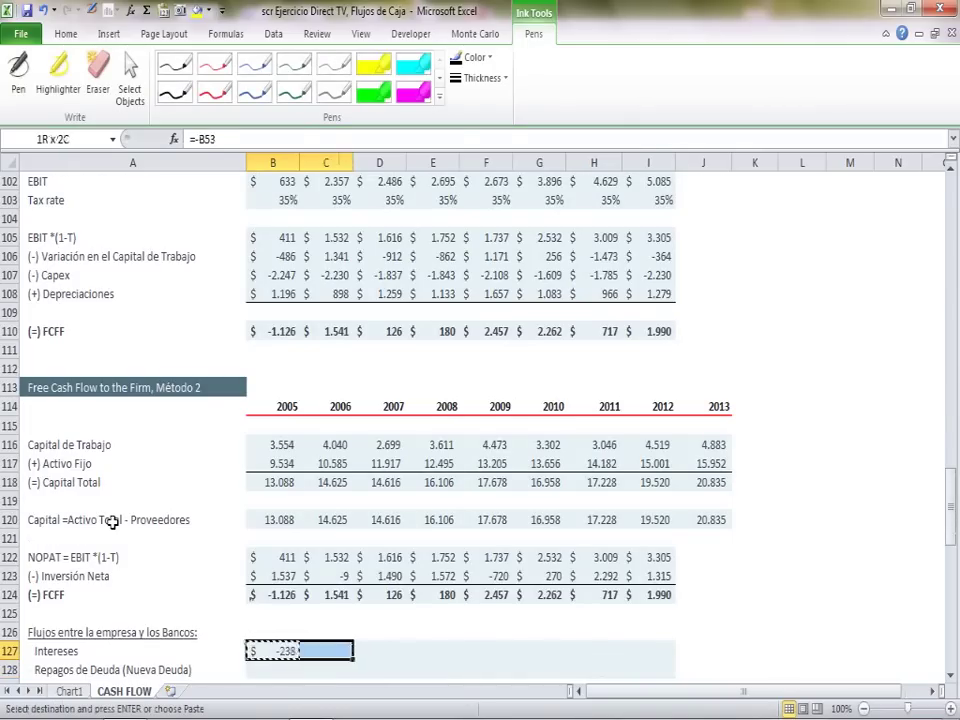
{"action": "key", "text": "shift+Right"}
{"action": "key", "text": "shift+Right"}
{"action": "key", "text": "Return"}
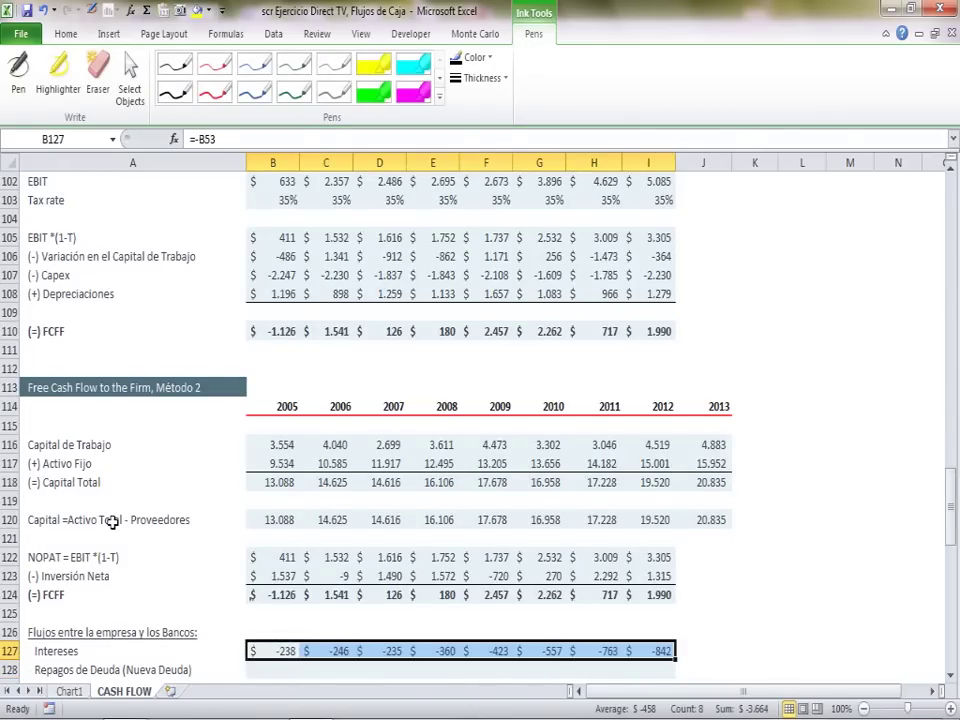
- Examine the 2006 FCFF in C124 against the Intereses in C127 and the debt repayment cell C128
{"action": "key", "text": "Down"}
{"action": "key", "text": "Down"}
{"action": "key", "text": "Down"}
{"action": "key", "text": "Down"}
{"action": "key", "text": "Down"}
{"action": "key", "text": "Down"}
{"action": "key", "text": "Down"}
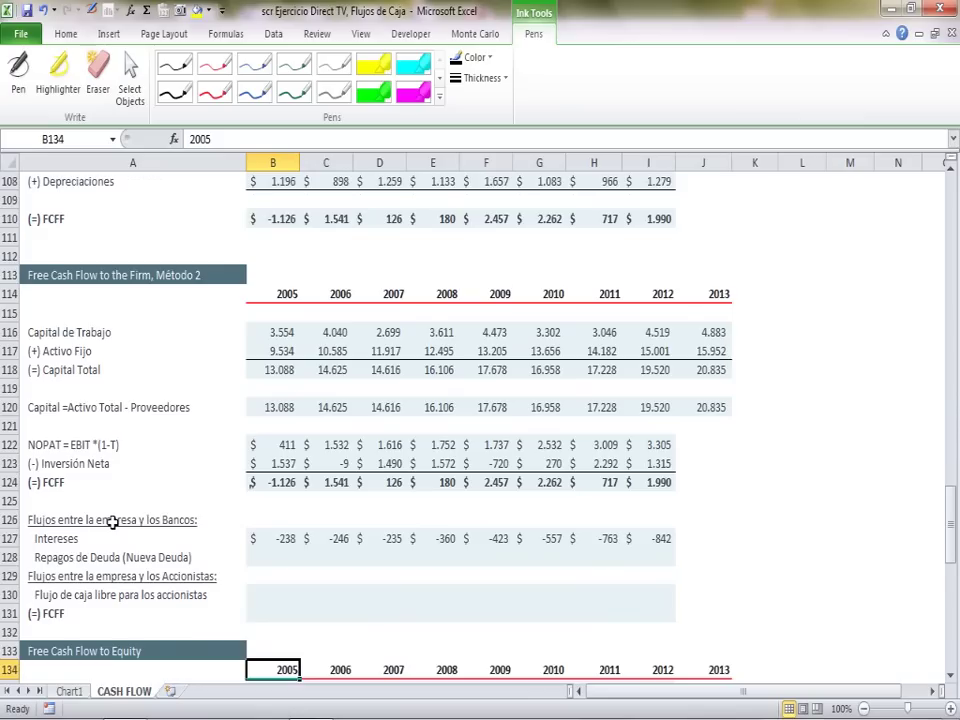
{"action": "left_click", "coordinate": [340, 483]}
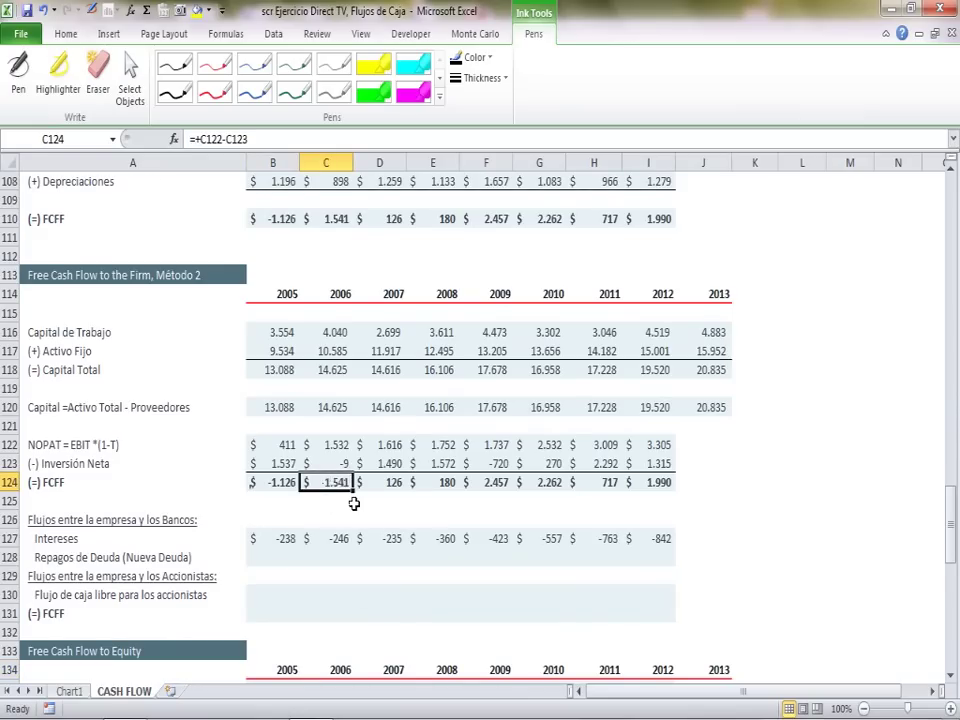
{"action": "left_click", "coordinate": [343, 538]}
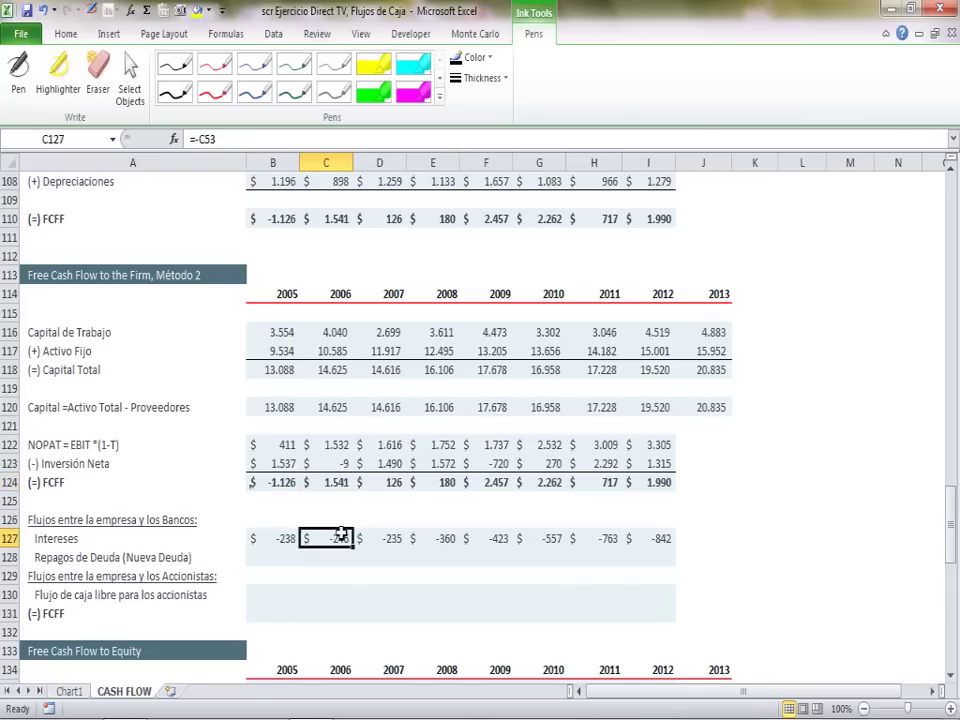
{"action": "left_click", "coordinate": [357, 598]}
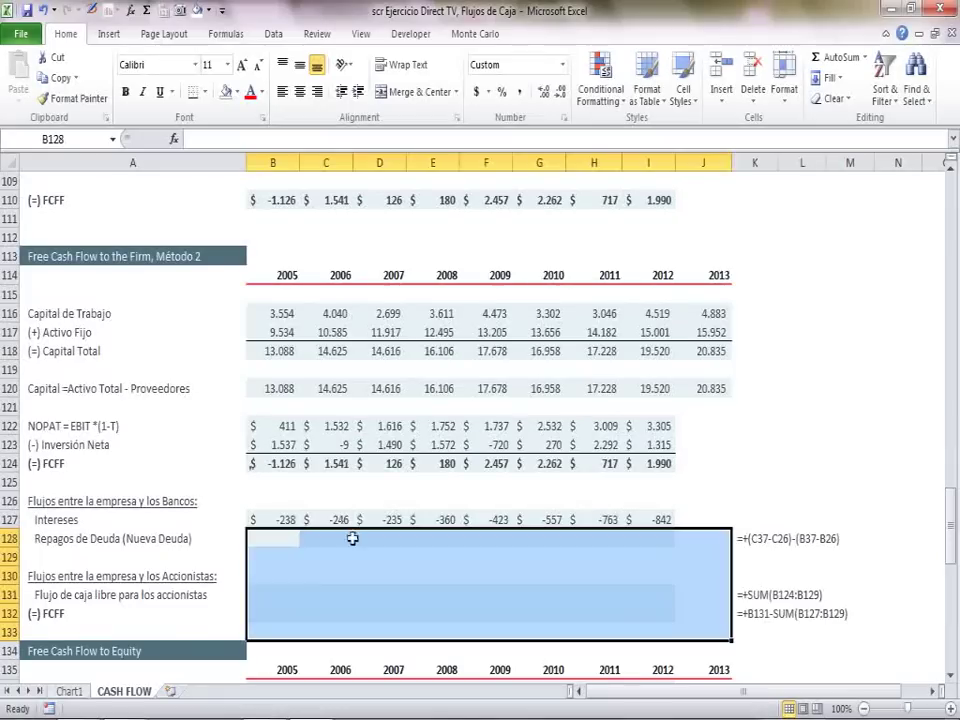
{"action": "left_click", "coordinate": [352, 540]}
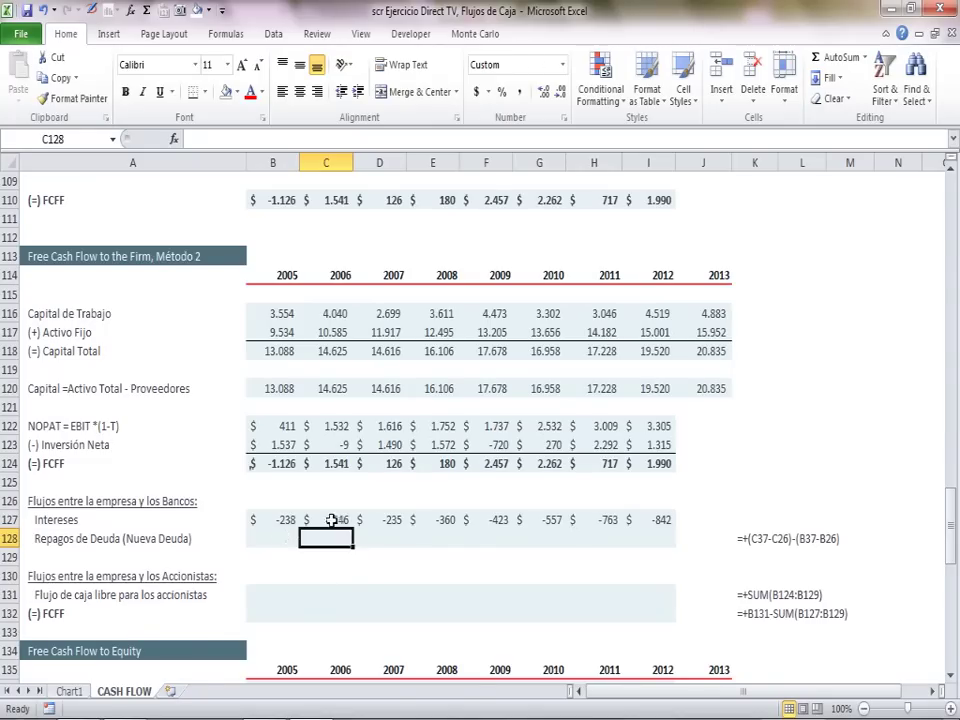
- Examine the balance sheet's Total liabilities in row 37, particularly 2005 and 2006 in B37:C37
{"action": "left_click_drag", "start_coordinate": [952, 515], "coordinate": [951, 295]}
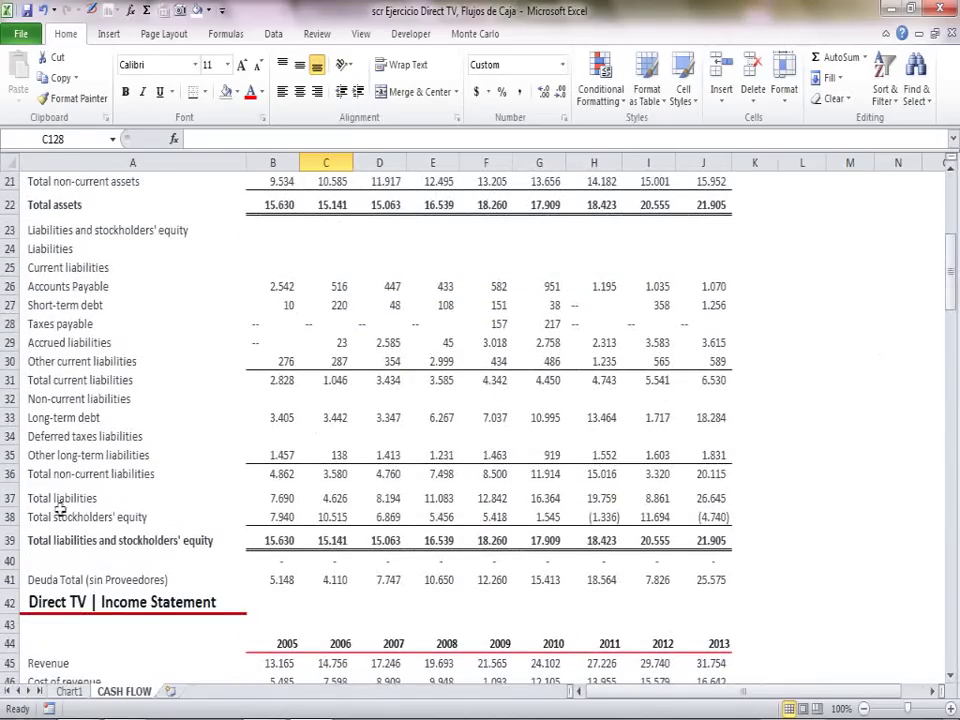
{"action": "left_click", "coordinate": [10, 497]}
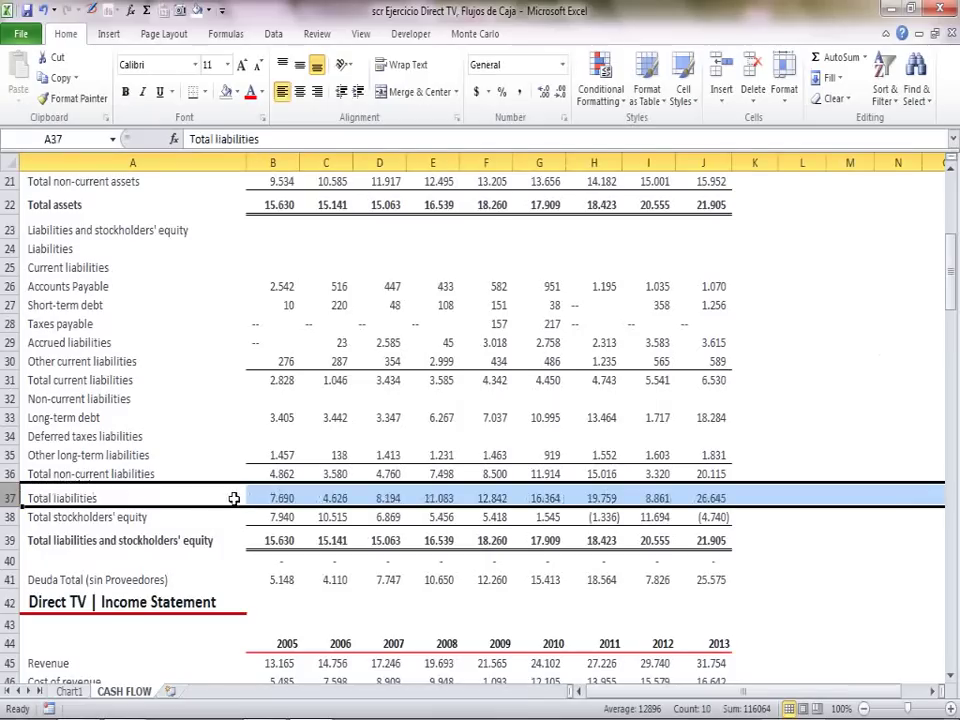
{"action": "left_click_drag", "start_coordinate": [268, 498], "coordinate": [326, 497]}
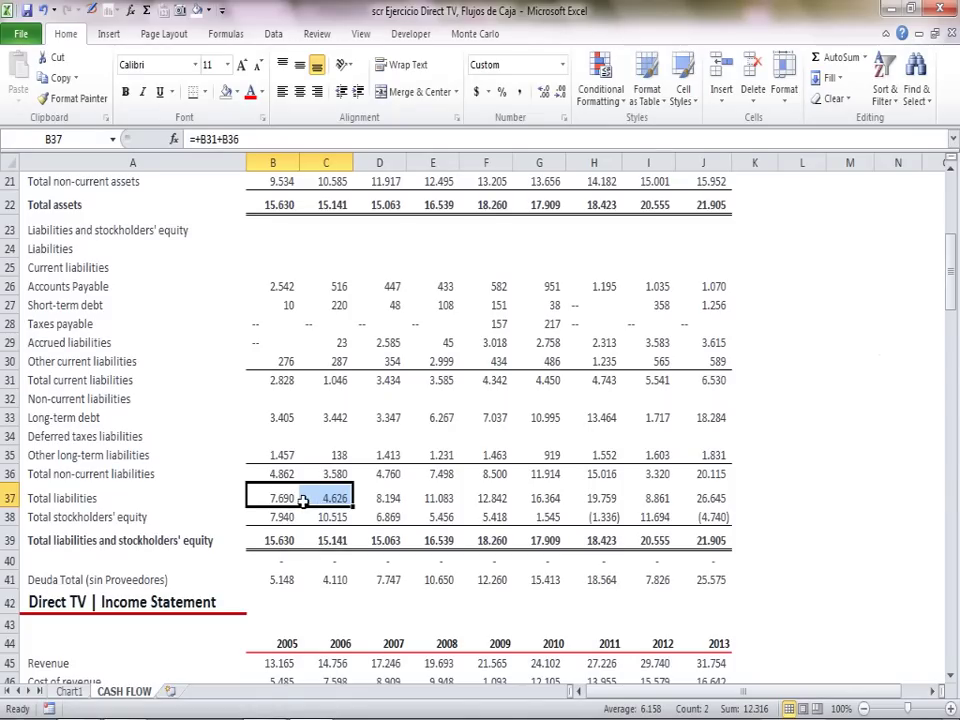
- Clear the Deuda Total (sin Proveedores) values in B41:J41
{"action": "left_click_drag", "start_coordinate": [281, 580], "coordinate": [743, 554]}
{"action": "left_click_drag", "start_coordinate": [666, 578], "coordinate": [283, 585]}
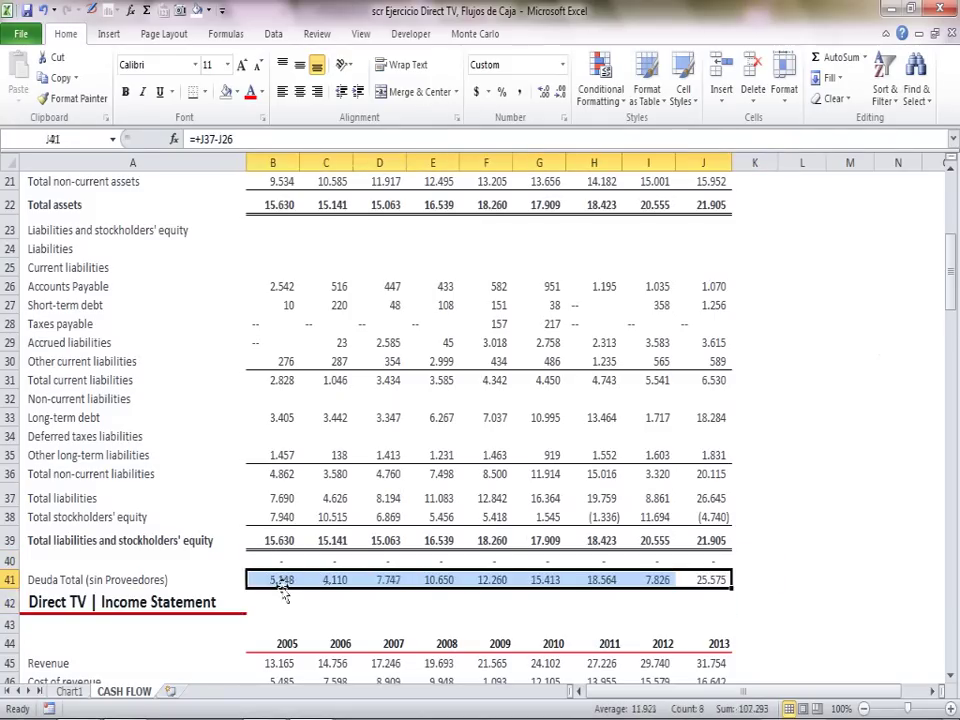
{"action": "key", "text": "Delete"}
- Compute the 2005 Deuda Total (sin Proveedores) in B41 as Total liabilities minus Accounts Payable, +B37-B26
{"action": "left_click", "coordinate": [283, 581]}
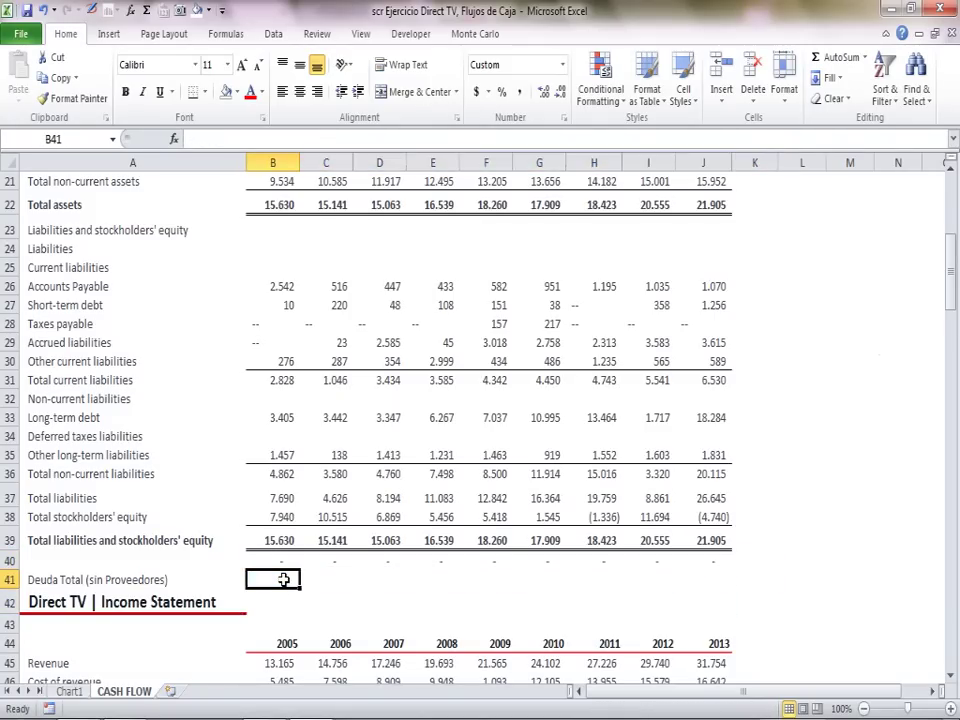
{"action": "type", "text": "+"}
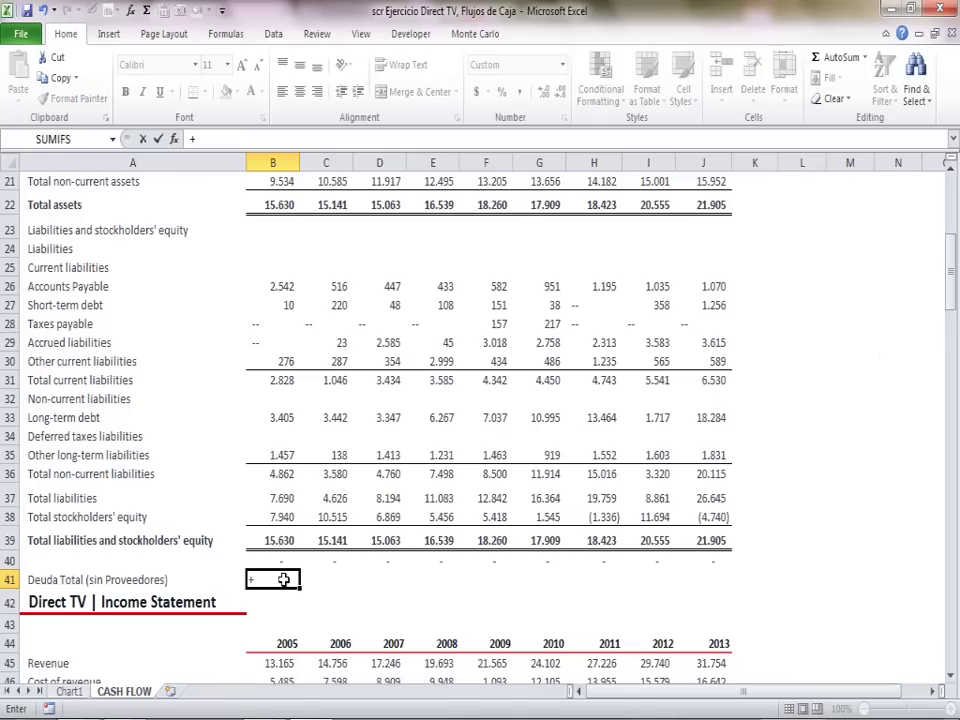
{"action": "left_click", "coordinate": [291, 500]}
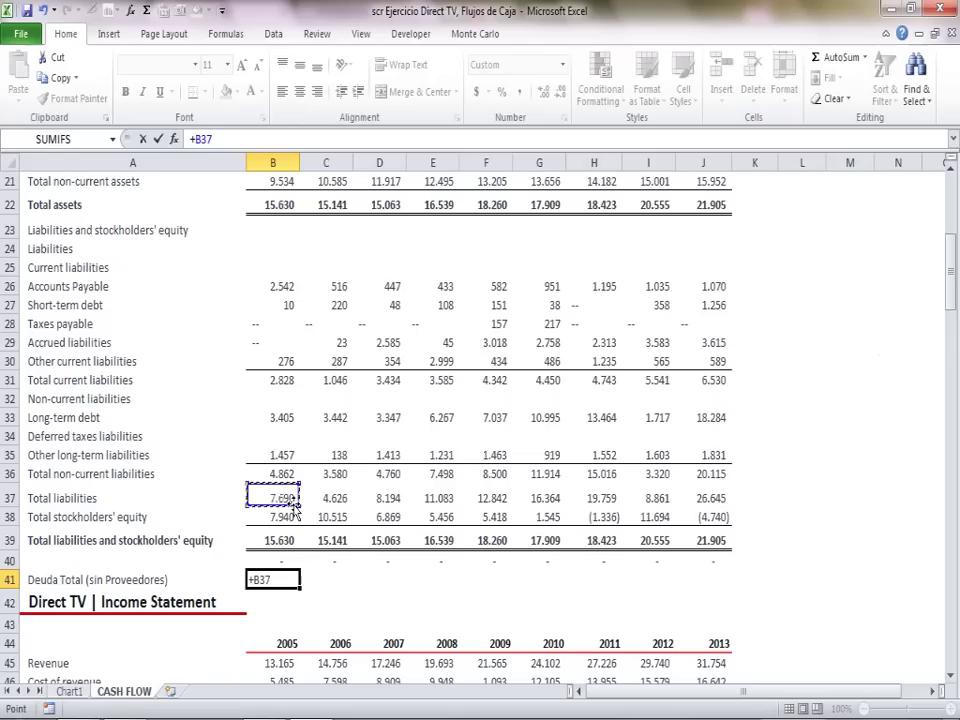
{"action": "type", "text": "-"}
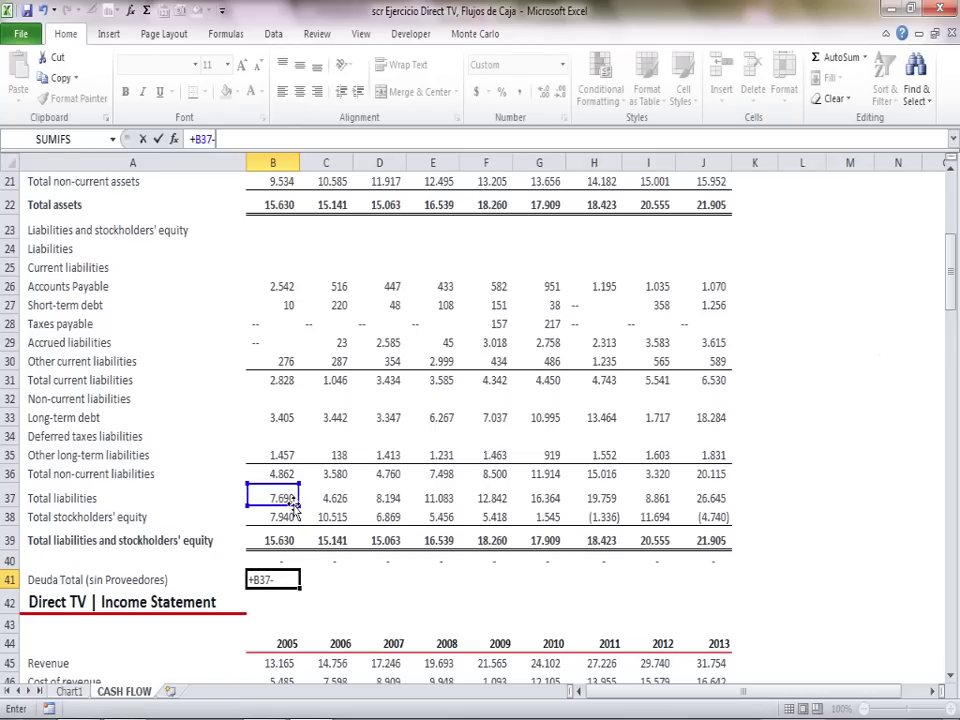
{"action": "left_click", "coordinate": [286, 292]}
{"action": "key", "text": "Return"}
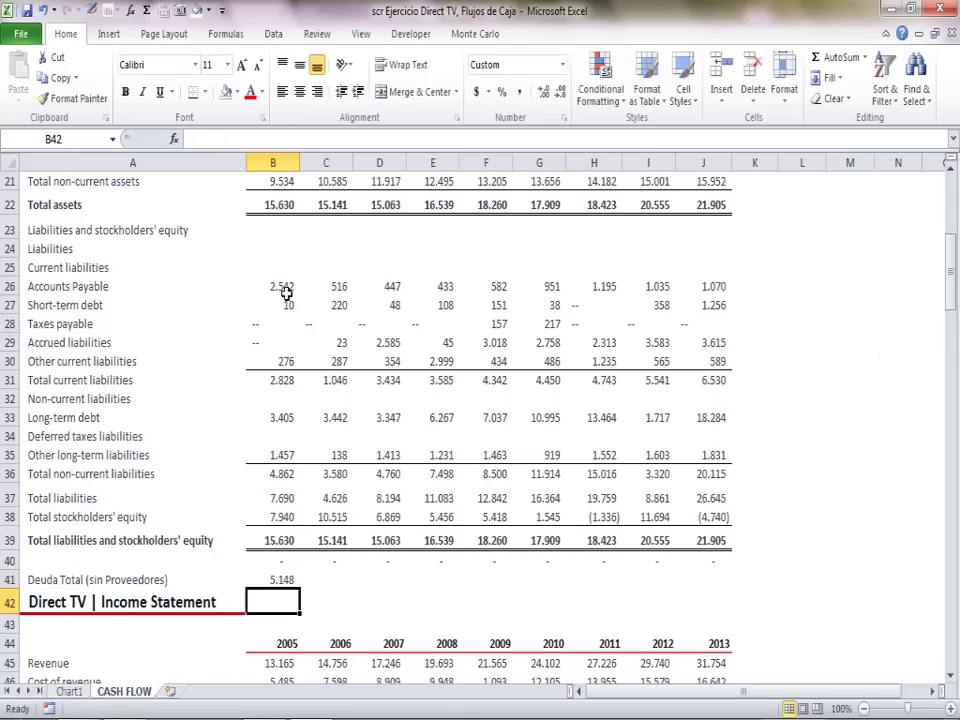
- Copy the Deuda Total formula from B41 across to J41 for 2006 through 2013
{"action": "key", "text": "Up"}
{"action": "key", "text": "ctrl+c"}
{"action": "key", "text": "shift+Right"}
{"action": "key", "text": "shift+Right"}
{"action": "key", "text": "shift+Right"}
{"action": "key", "text": "shift+Right"}
{"action": "key", "text": "shift+Right"}
{"action": "key", "text": "shift+Right"}
{"action": "key", "text": "shift+Right"}
{"action": "key", "text": "shift+Right"}
{"action": "key", "text": "shift+Right"}
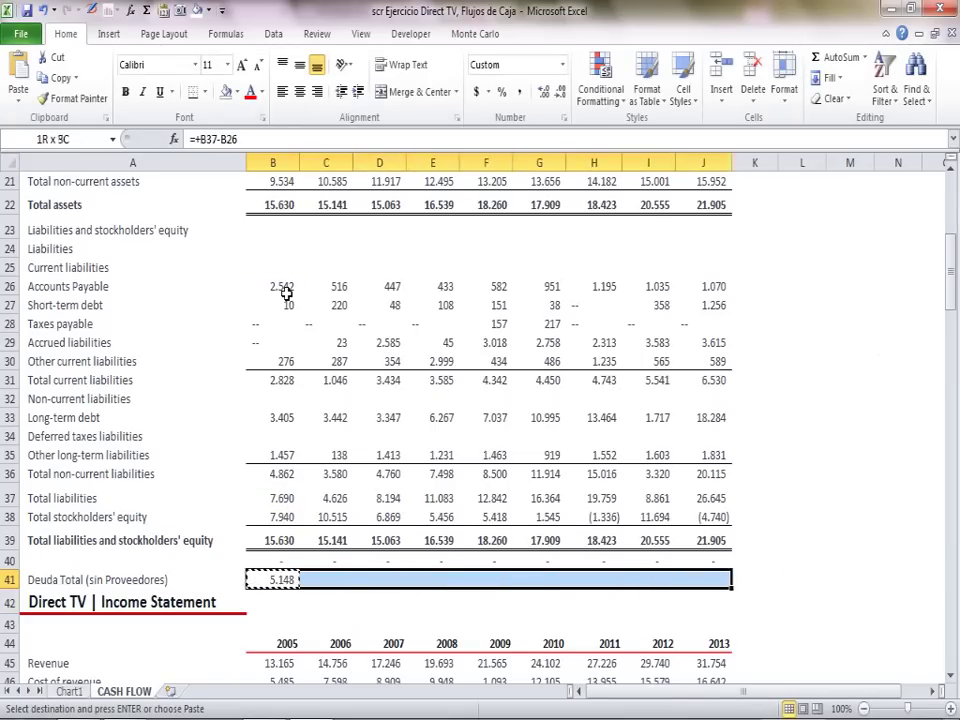
{"action": "key", "text": "shift+Left"}
{"action": "key", "text": "Return"}
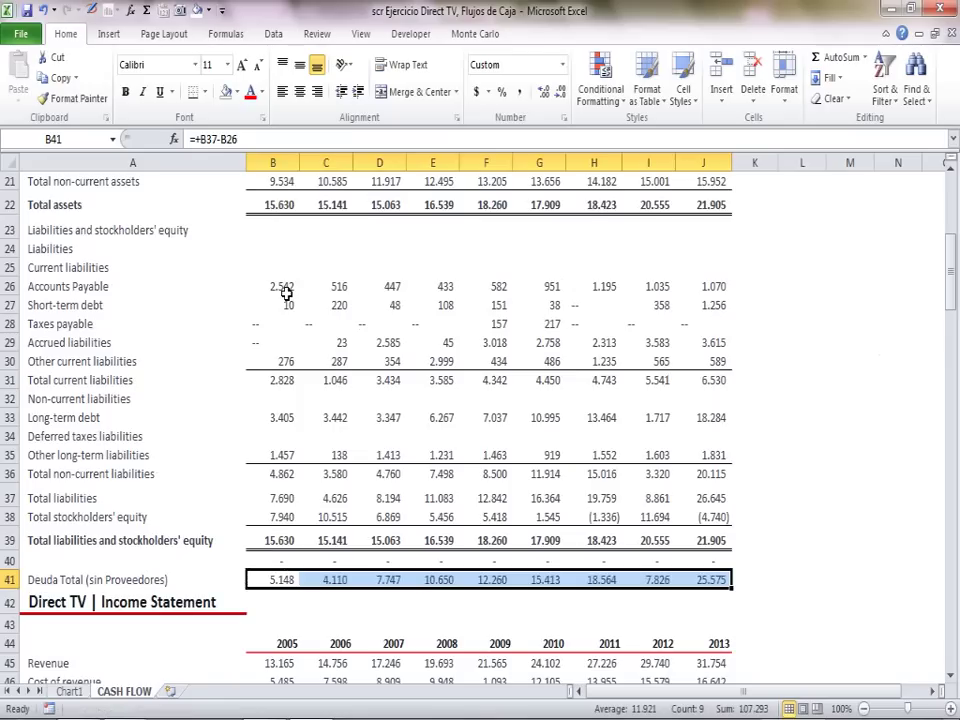
- Check the formula in B41 and compare the 2005 and 2006 Deuda Total in B41:C41
{"action": "left_click", "coordinate": [274, 582]}
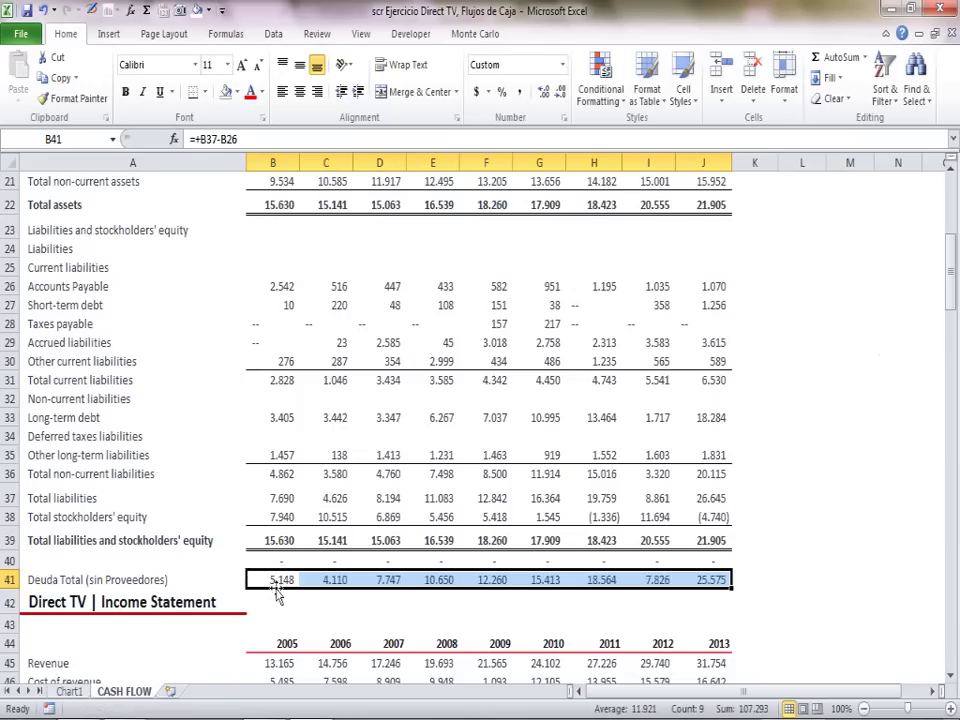
{"action": "left_click", "coordinate": [242, 138]}
{"action": "key", "text": "Return"}
{"action": "key", "text": "Up"}
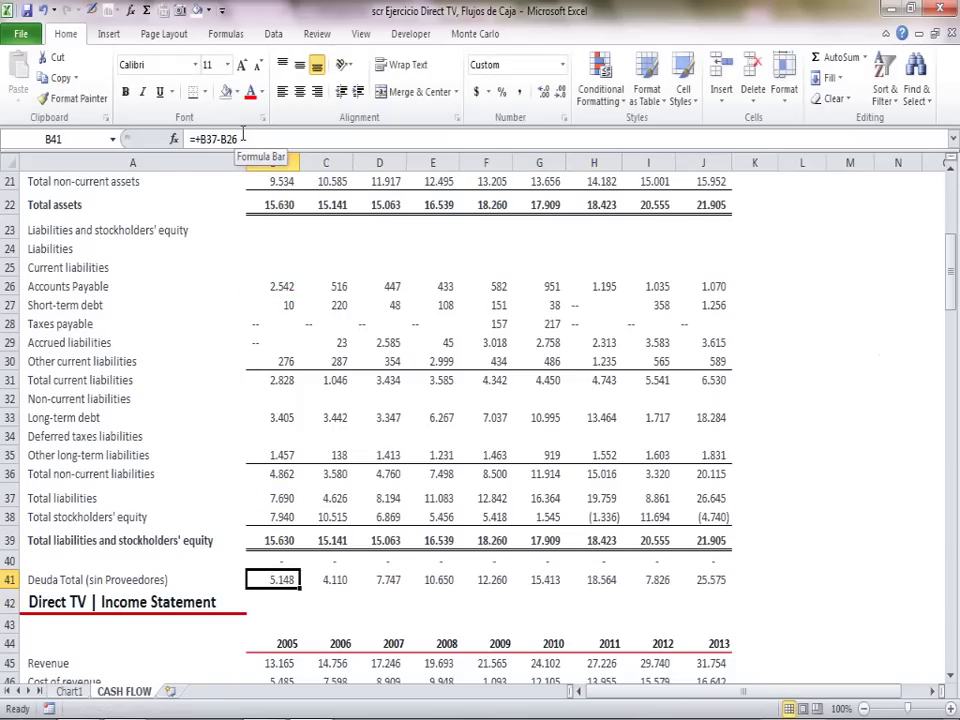
{"action": "key", "text": "shift+Right"}
{"action": "key", "text": "shift+Right"}
{"action": "key", "text": "shift+Right"}
{"action": "key", "text": "Down"}
{"action": "key", "text": "Down"}
{"action": "key", "text": "Down"}
{"action": "key", "text": "Down"}
{"action": "key", "text": "Down"}
{"action": "key", "text": "Up"}
{"action": "key", "text": "Up"}
{"action": "key", "text": "Up"}
{"action": "key", "text": "Up"}
{"action": "key", "text": "Up"}
{"action": "key", "text": "shift+Right"}
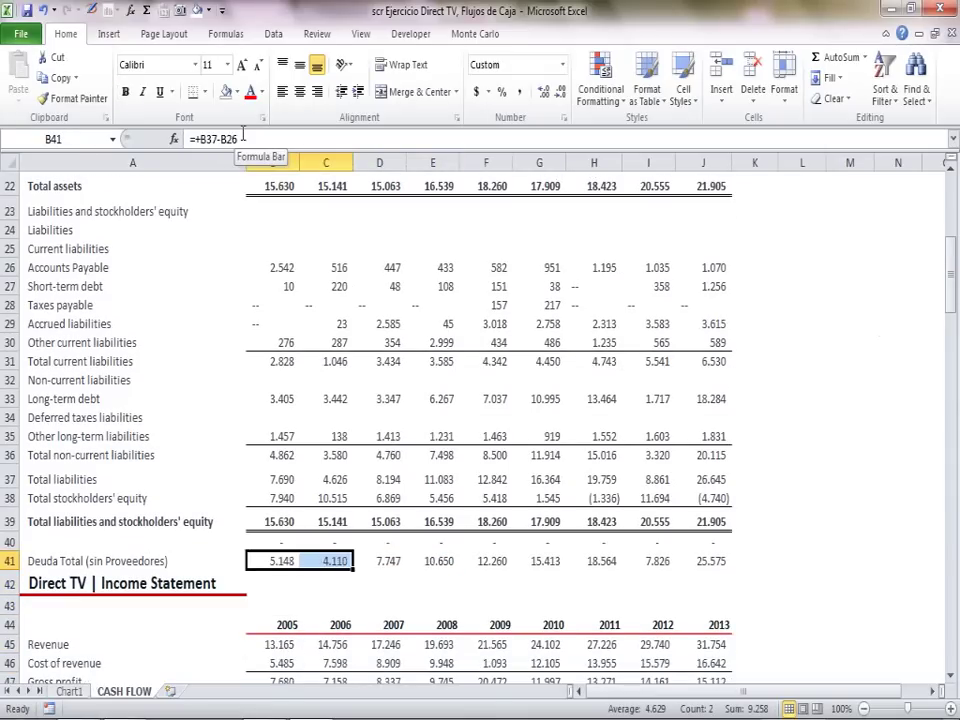
- Compute the 2005 Repagos de Deuda (Nueva Deuda) in B128 as the change in Deuda Total, +C41-B41
{"action": "key", "text": "Down"}
{"action": "key", "text": "Down"}
{"action": "key", "text": "Down"}
{"action": "key", "text": "Down"}
{"action": "key", "text": "Down"}
{"action": "key", "text": "Down"}
{"action": "key", "text": "Down"}
{"action": "key", "text": "Down"}
{"action": "key", "text": "Down"}
{"action": "key", "text": "Down"}
{"action": "key", "text": "Down"}
{"action": "key", "text": "Down"}
{"action": "key", "text": "Down"}
{"action": "key", "text": "Down"}
{"action": "key", "text": "Down"}
{"action": "key", "text": "Down"}
{"action": "key", "text": "Down"}
{"action": "key", "text": "Down"}
{"action": "key", "text": "Down"}
{"action": "key", "text": "Down"}
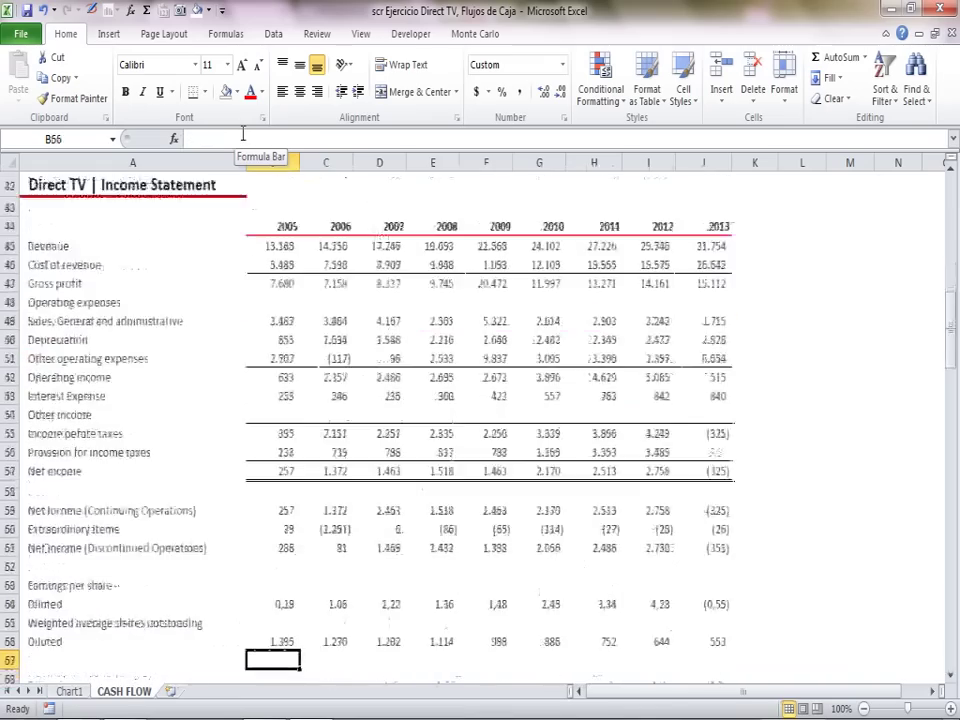
{"action": "key", "text": "Down"}
{"action": "key", "text": "Down"}
{"action": "key", "text": "Down"}
{"action": "key", "text": "Down"}
{"action": "key", "text": "Down"}
{"action": "key", "text": "Down"}
{"action": "key", "text": "Down"}
{"action": "key", "text": "Down"}
{"action": "key", "text": "Down"}
{"action": "key", "text": "Down"}
{"action": "key", "text": "Down"}
{"action": "key", "text": "Down"}
{"action": "key", "text": "Down"}
{"action": "key", "text": "Down"}
{"action": "key", "text": "Down"}
{"action": "key", "text": "Down"}
{"action": "key", "text": "Down"}
{"action": "key", "text": "Down"}
{"action": "key", "text": "Down"}
{"action": "key", "text": "Down"}
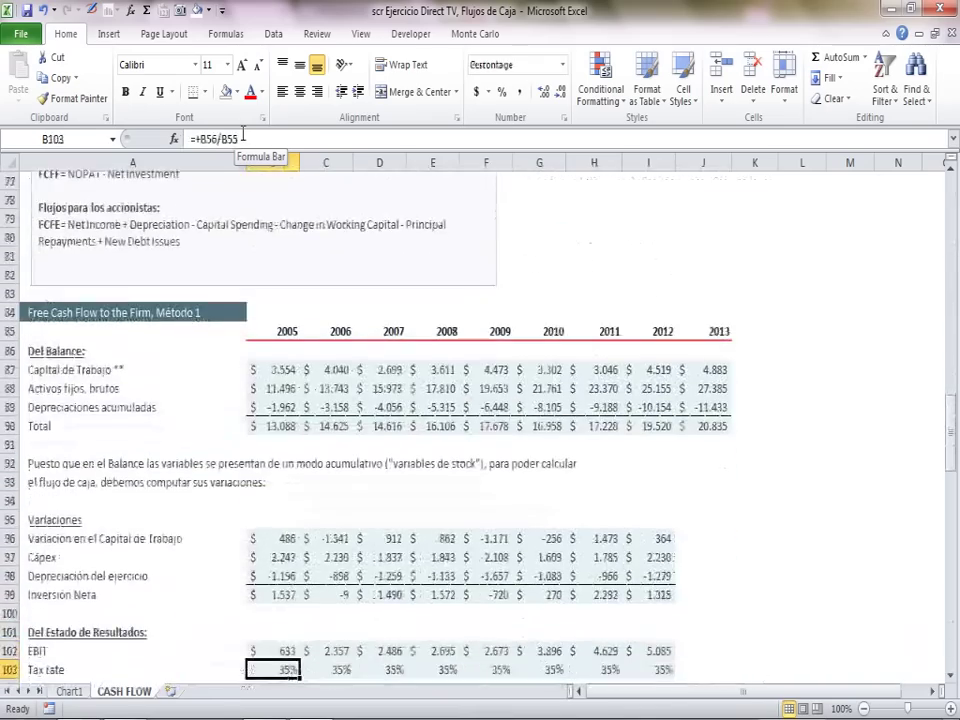
{"action": "key", "text": "Down"}
{"action": "key", "text": "Down"}
{"action": "key", "text": "Down"}
{"action": "key", "text": "Down"}
{"action": "key", "text": "Down"}
{"action": "key", "text": "Down"}
{"action": "key", "text": "Down"}
{"action": "key", "text": "Down"}
{"action": "key", "text": "Down"}
{"action": "key", "text": "Down"}
{"action": "key", "text": "Down"}
{"action": "key", "text": "Down"}
{"action": "key", "text": "Down"}
{"action": "key", "text": "Down"}
{"action": "key", "text": "Down"}
{"action": "key", "text": "Down"}
{"action": "key", "text": "Down"}
{"action": "key", "text": "Down"}
{"action": "key", "text": "Down"}
{"action": "key", "text": "Down"}
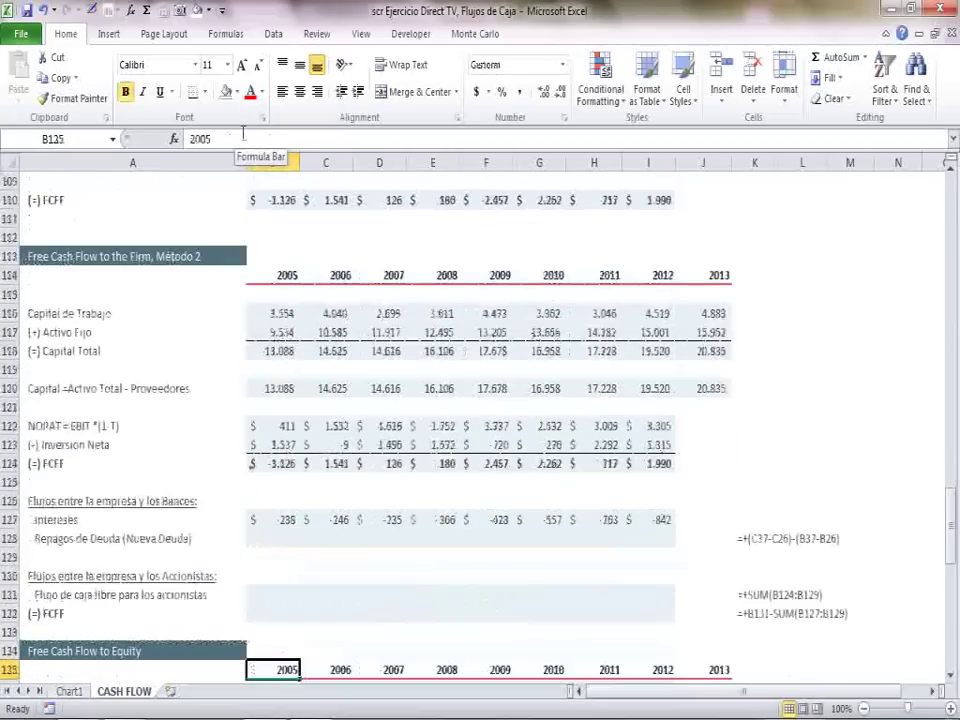
{"action": "key", "text": "Up"}
{"action": "key", "text": "Up"}
{"action": "key", "text": "Up"}
{"action": "key", "text": "Up"}
{"action": "key", "text": "Up"}
{"action": "key", "text": "Up"}
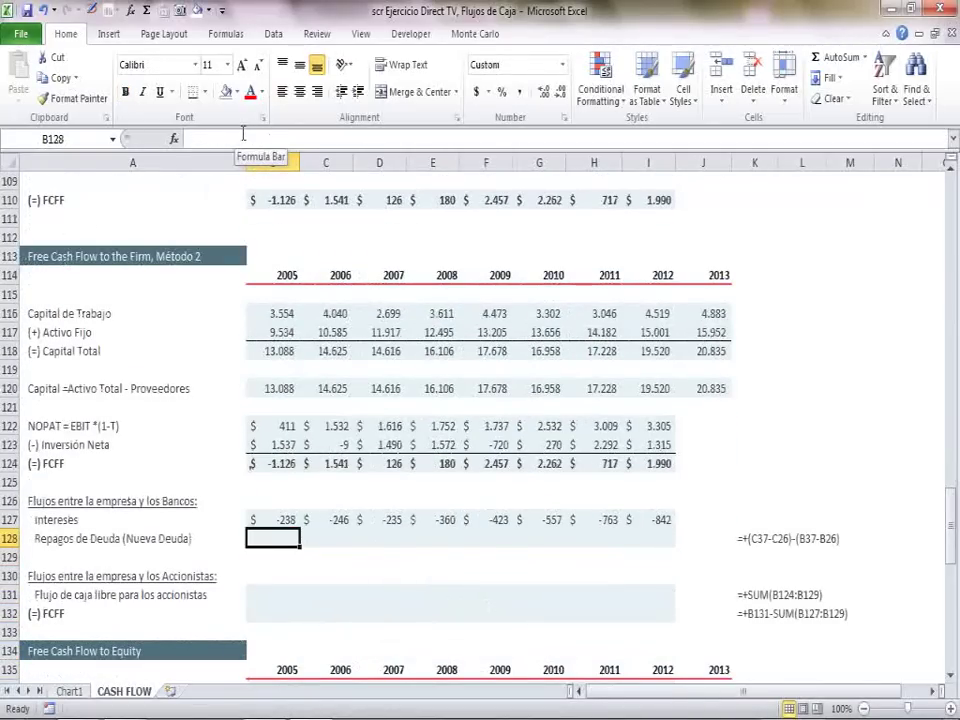
{"action": "type", "text": "+"}
{"action": "left_click_drag", "start_coordinate": [951, 513], "coordinate": [338, 477]}
{"action": "left_click", "coordinate": [338, 477]}
{"action": "type", "text": "-"}
{"action": "left_click", "coordinate": [280, 475]}
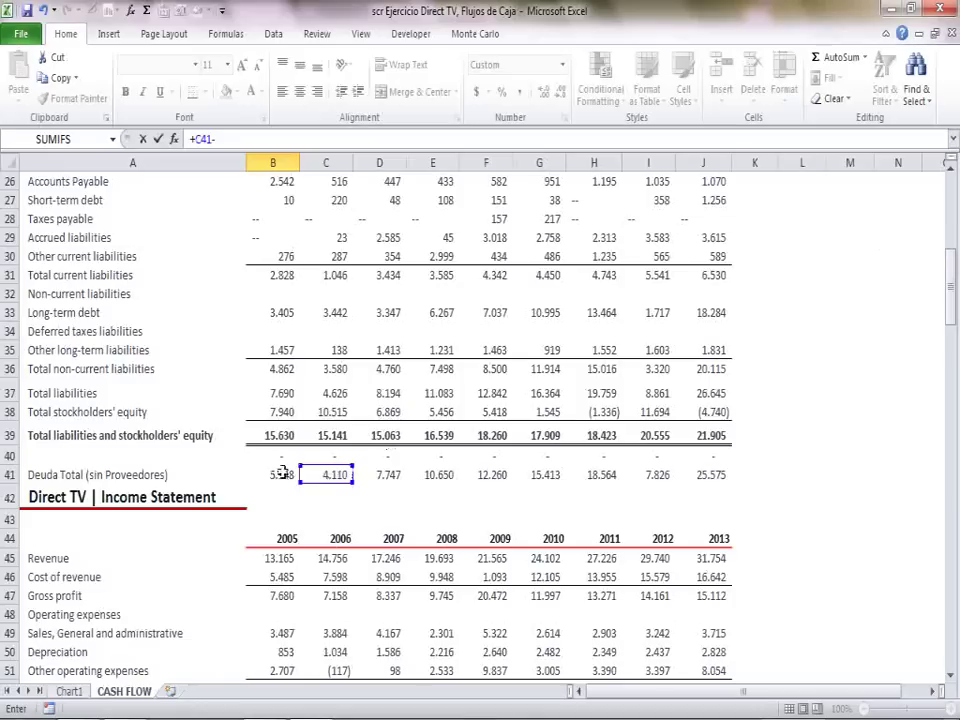
{"action": "key", "text": "Return"}
- Copy the Repagos de Deuda formula from B128 across to I128 for 2006 through 2012
{"action": "key", "text": "Up"}
{"action": "key", "text": "ctrl+c"}
{"action": "key", "text": "shift+Right"}
{"action": "key", "text": "shift+Right"}
{"action": "key", "text": "shift+Right"}
{"action": "key", "text": "shift+Right"}
{"action": "key", "text": "shift+Right"}
{"action": "key", "text": "shift+Right"}
{"action": "key", "text": "shift+Right"}
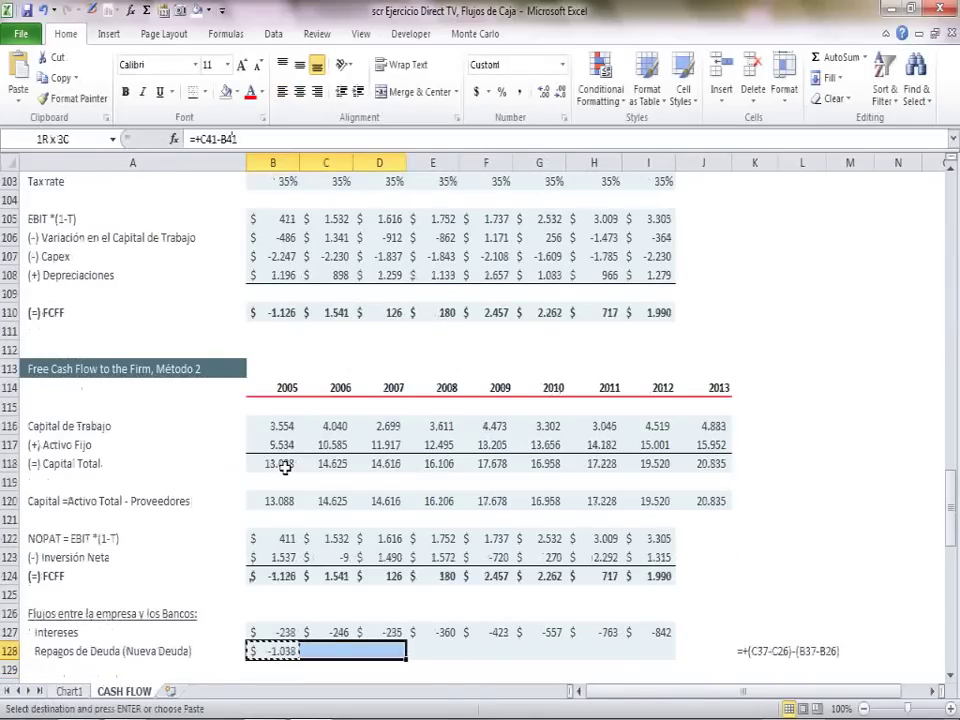
{"action": "key", "text": "Return"}
- Check the debt repayment formula in B128 and review the 2005 bank flows in B127:B128
{"action": "key", "text": "Down"}
{"action": "key", "text": "Down"}
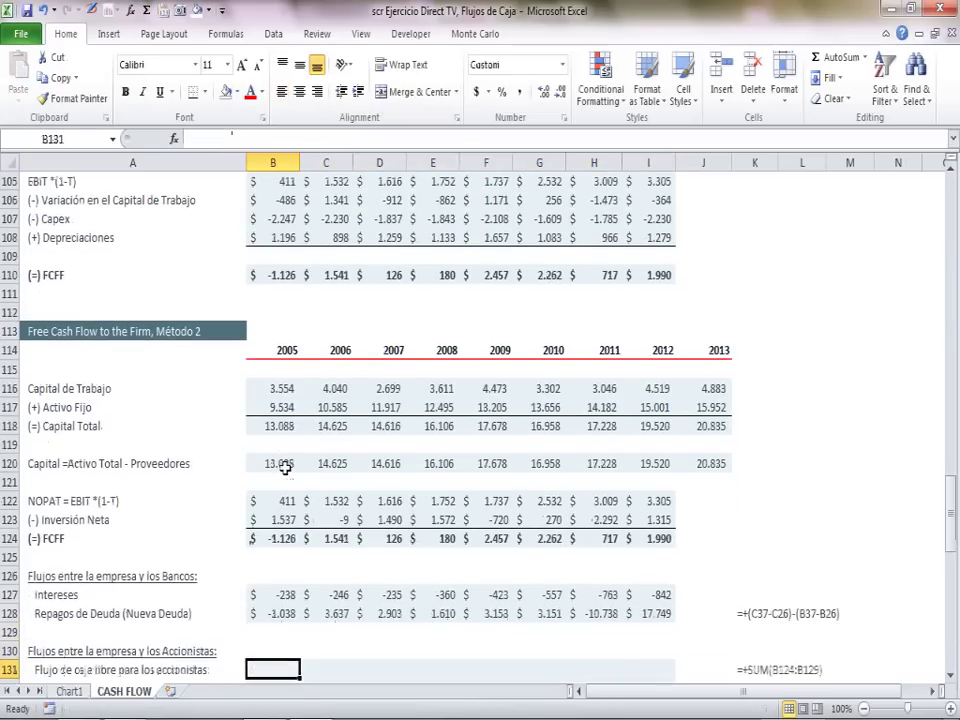
{"action": "key", "text": "Up"}
{"action": "key", "text": "Up"}
{"action": "key", "text": "Up"}
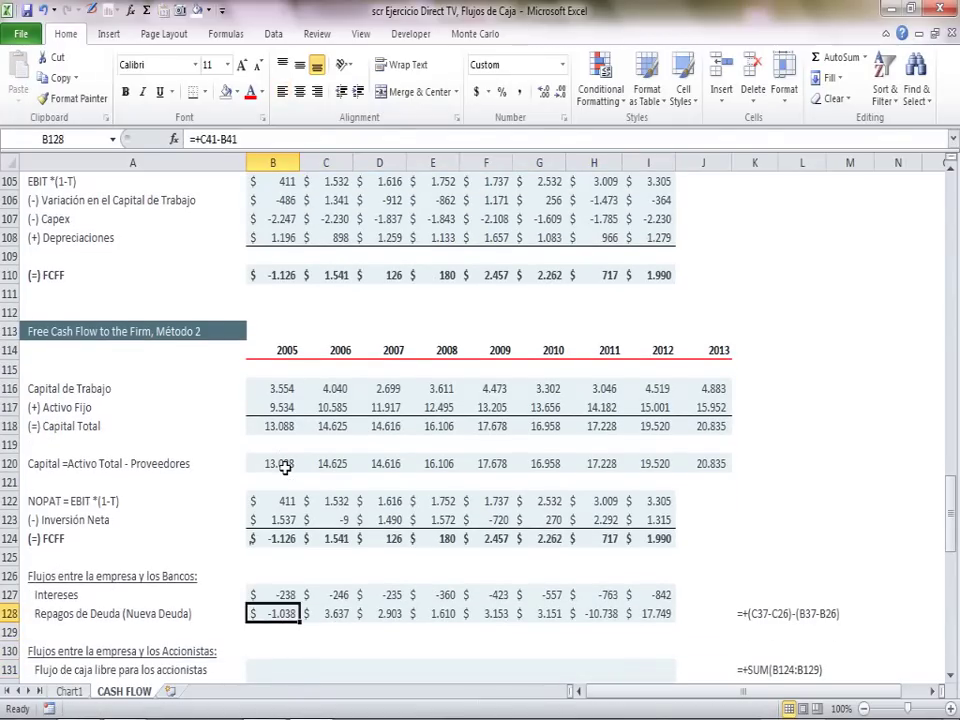
{"action": "key", "text": "shift+Up"}
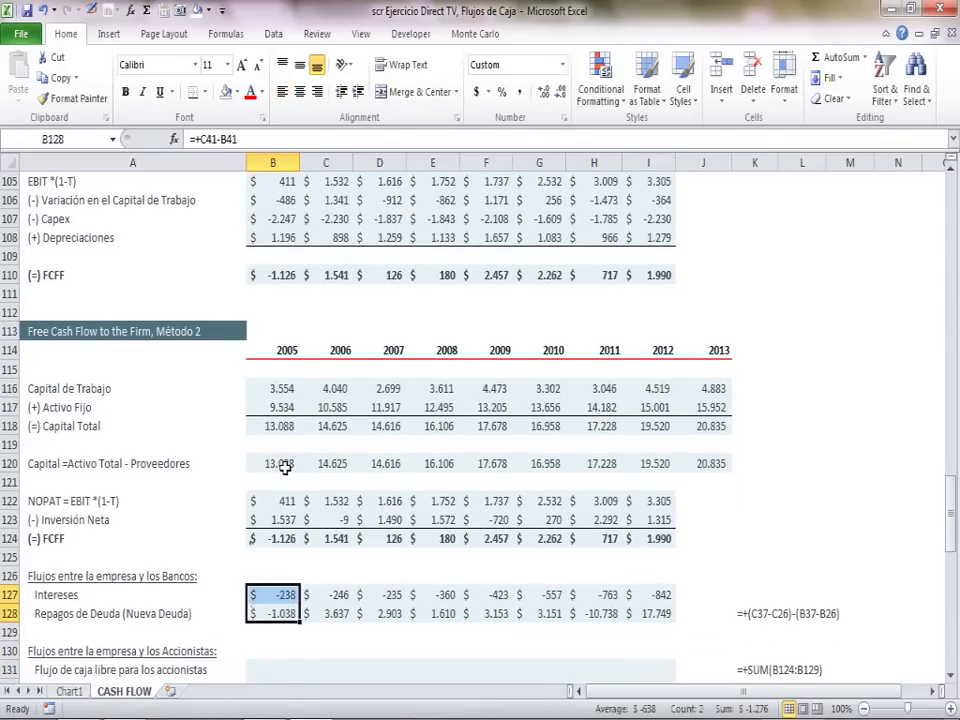
{"action": "left_click", "coordinate": [284, 645]}
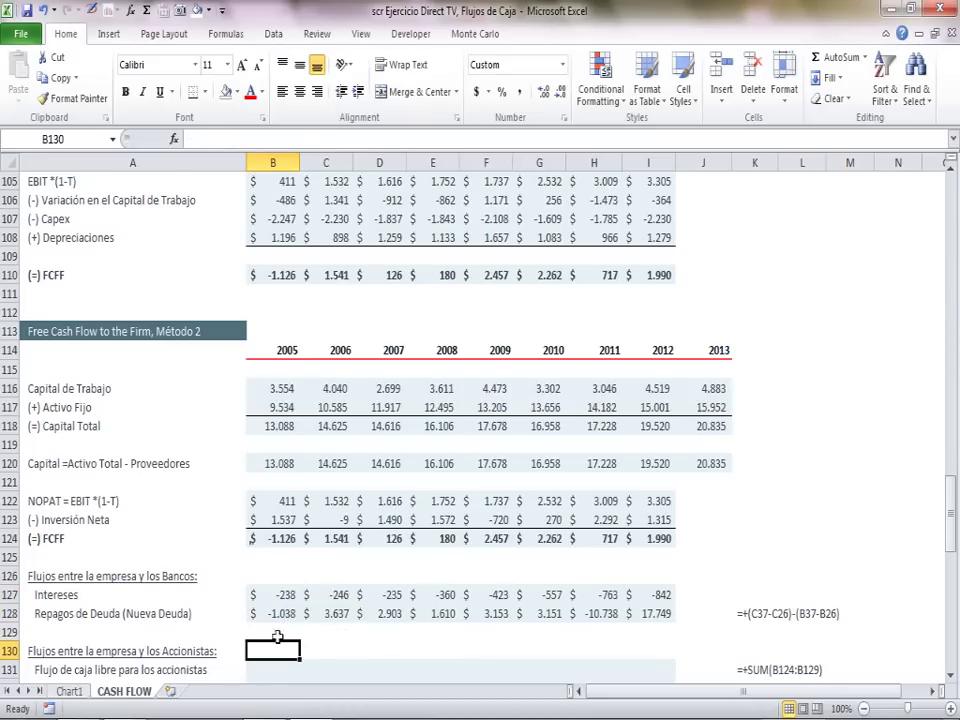
{"action": "left_click_drag", "start_coordinate": [289, 597], "coordinate": [282, 618]}
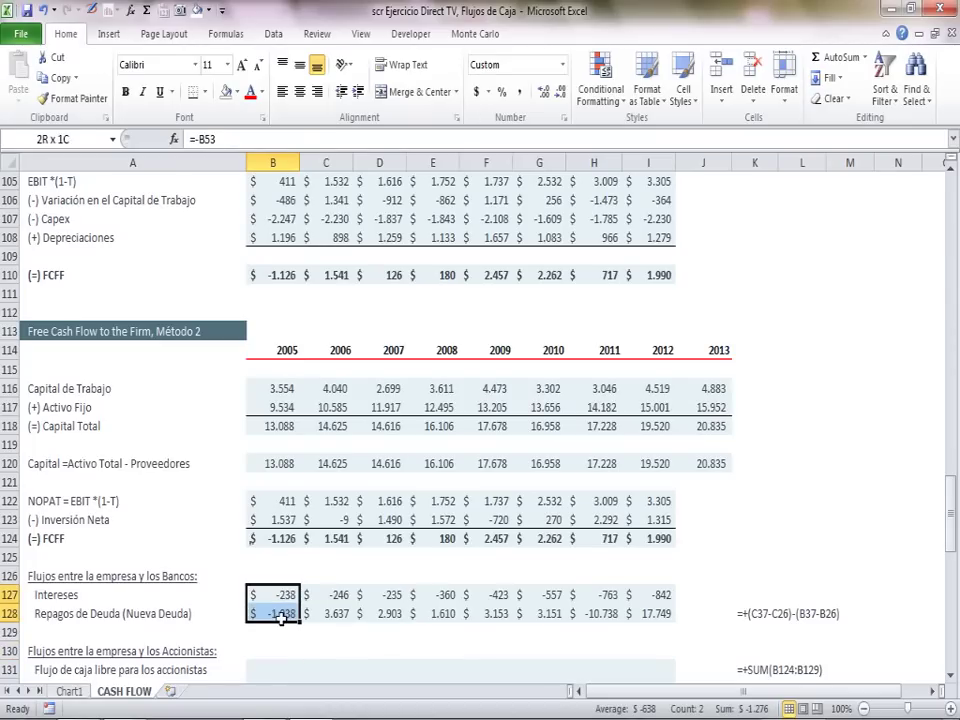
- Compute the 2005 Flujo de caja libre para los accionistas in B131 as the sum of B124:B130
{"action": "left_click", "coordinate": [279, 666]}
{"action": "type", "text": "+sum("}
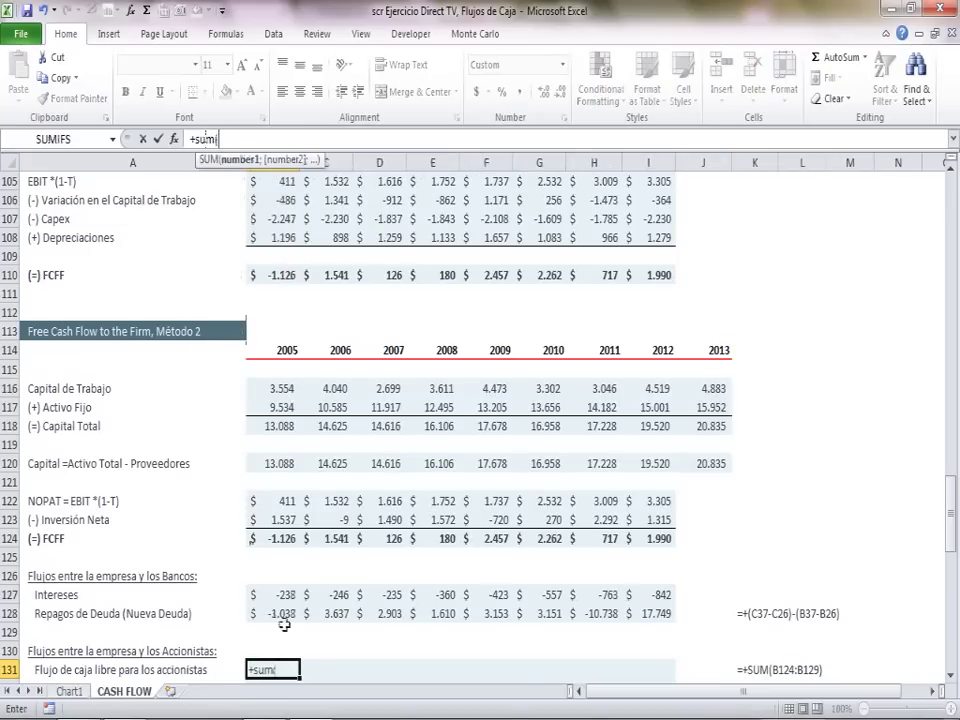
{"action": "left_click_drag", "start_coordinate": [274, 538], "coordinate": [292, 650]}
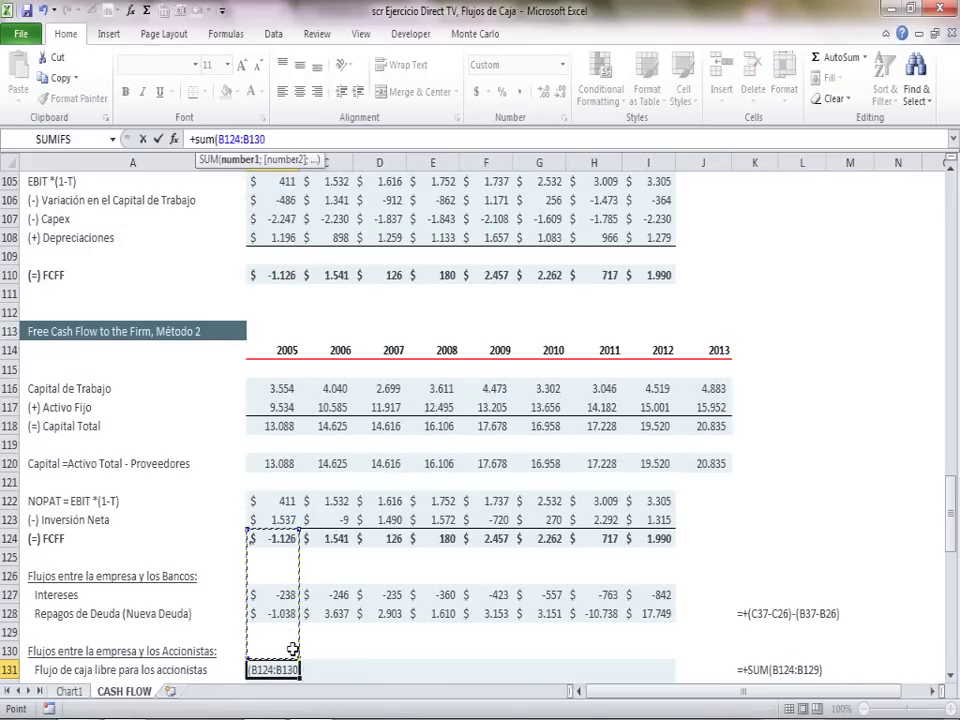
{"action": "key", "text": "Return"}
- Copy the shareholders' free cash flow formula from B131 across to I131 for 2006 through 2012
{"action": "left_click", "coordinate": [292, 650]}
{"action": "key", "text": "ctrl+c"}
{"action": "key", "text": "shift+Right"}
{"action": "key", "text": "shift+Right"}
{"action": "key", "text": "shift+Right"}
{"action": "key", "text": "shift+Right"}
{"action": "key", "text": "shift+Right"}
{"action": "key", "text": "shift+Right"}
{"action": "key", "text": "shift+Right"}
{"action": "key", "text": "Return"}
{"action": "key", "text": "Return"}
{"action": "key", "text": "Return"}
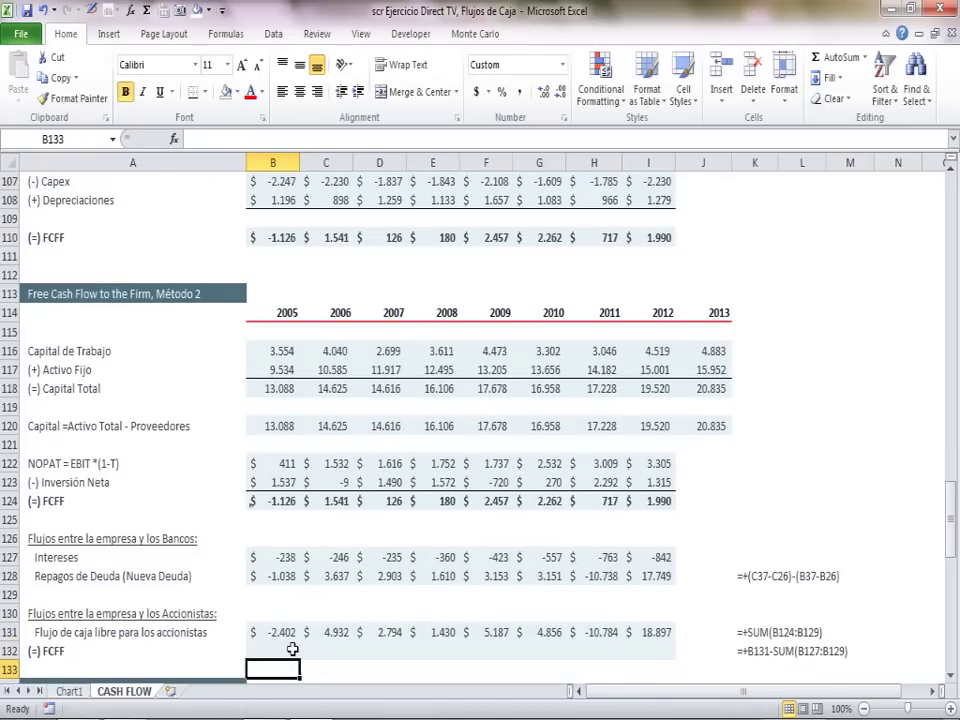
- Extend the label in A131 to read "Flujo de caja libre para los accionistas, FCFE"
{"action": "key", "text": "Up"}
{"action": "key", "text": "Up"}
{"action": "key", "text": "Left"}
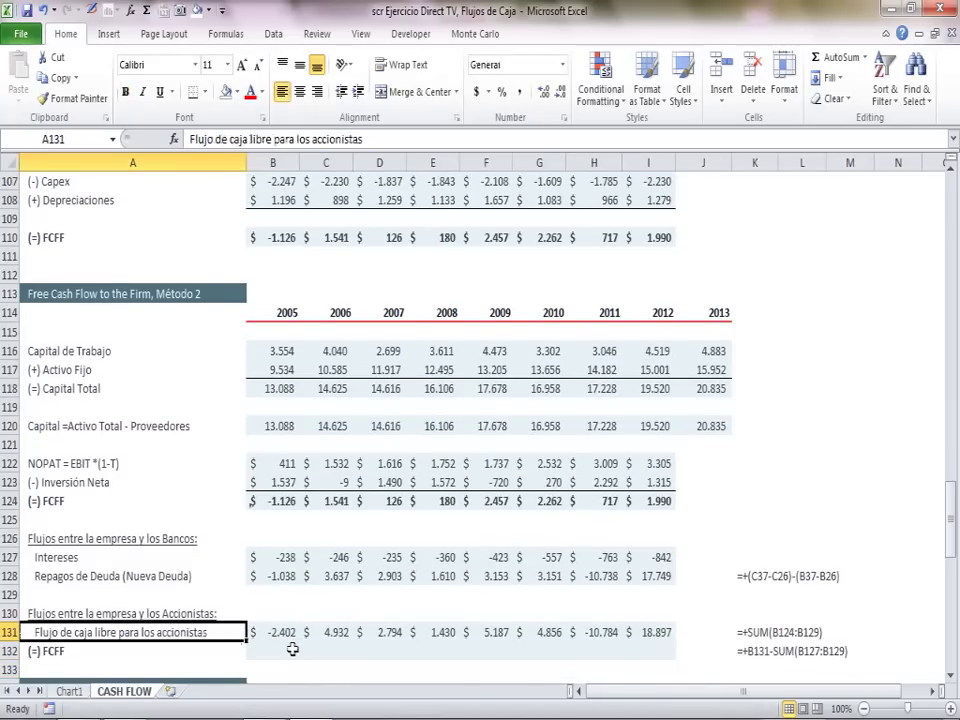
{"action": "left_click", "coordinate": [401, 138]}
{"action": "type", "text": ", FCFE"}
{"action": "key", "text": "Return"}
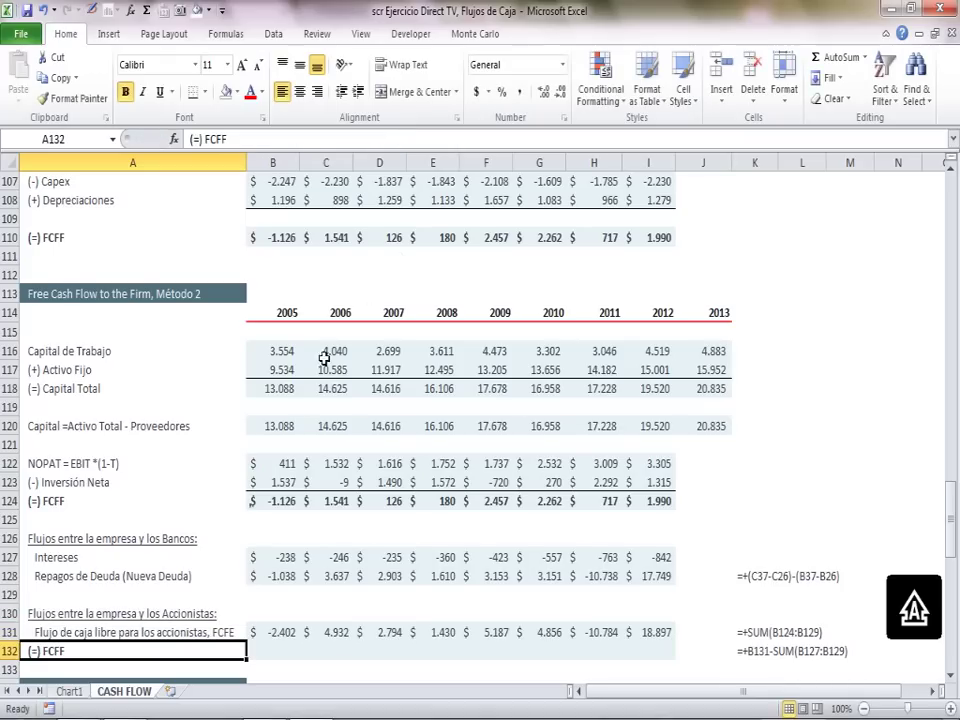
- Examine the debt, FCFE and FCFF bar charts on the Chart1 sheet, and return to the CASH FLOW sheet
{"action": "left_click", "coordinate": [292, 648]}
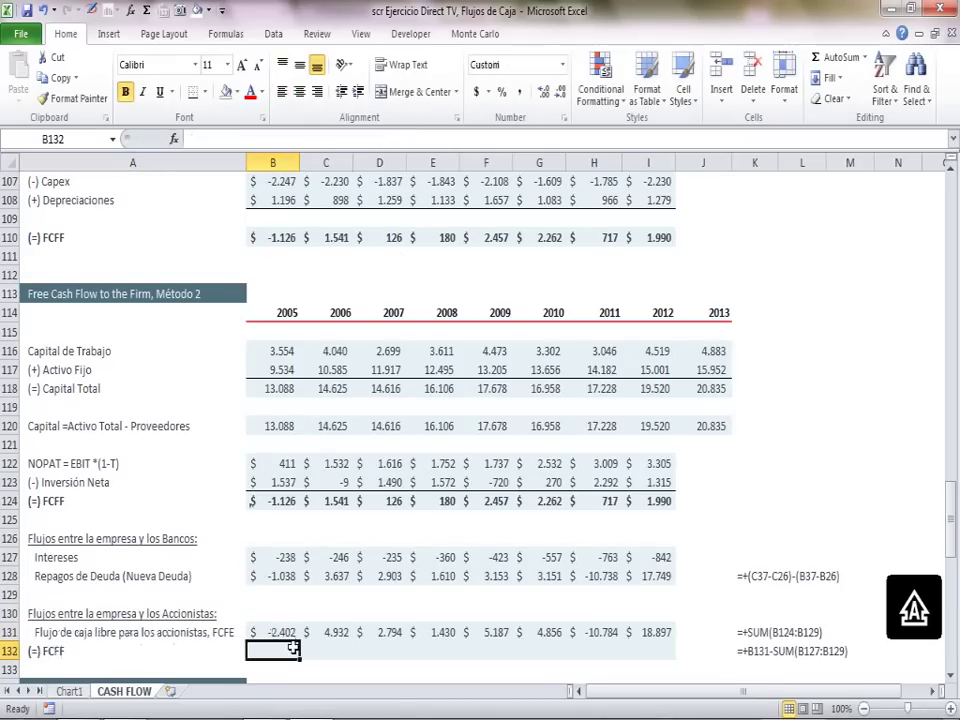
{"action": "left_click", "coordinate": [70, 693]}
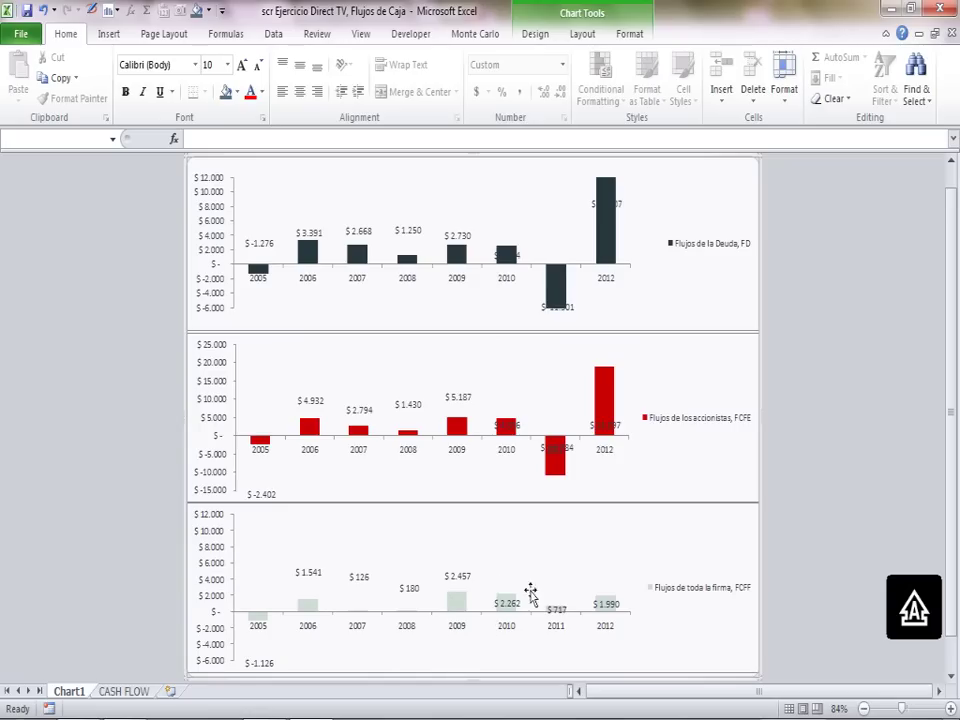
{"action": "mouse_move", "coordinate": [452, 610]}
{"action": "mouse_move", "coordinate": [268, 625]}
{"action": "left_click", "coordinate": [123, 691]}
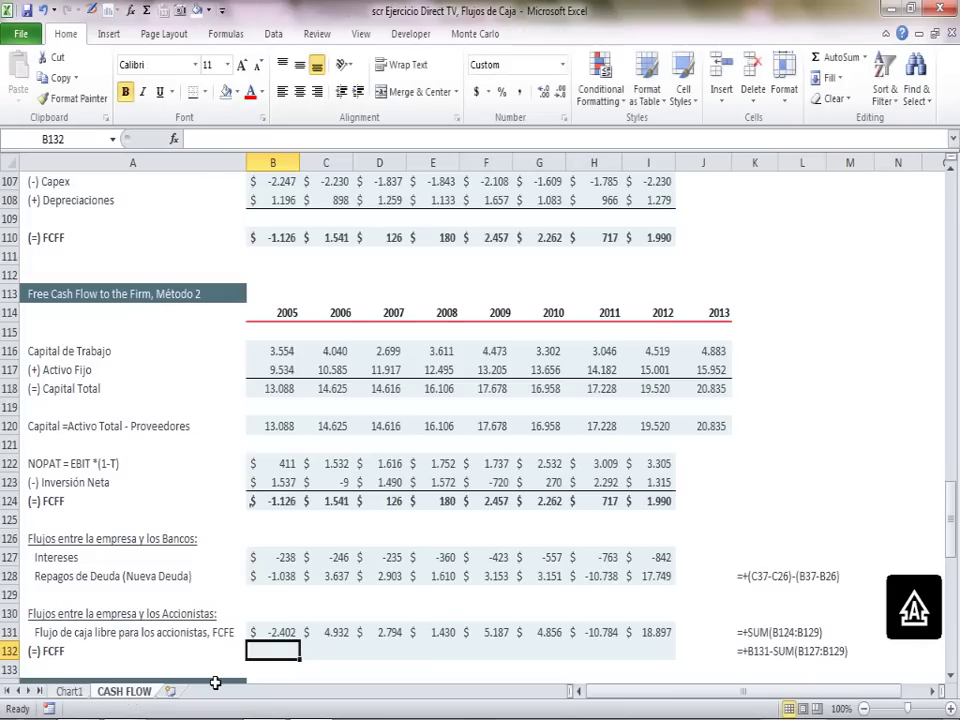
- Compute the 2005 FCFF in B132 as FCFE minus the bank flows, +B131-SUM(B127:B128), accepting the parenthesis correction
{"action": "type", "text": "+"}
{"action": "key", "text": "Up"}
{"action": "type", "text": "-"}
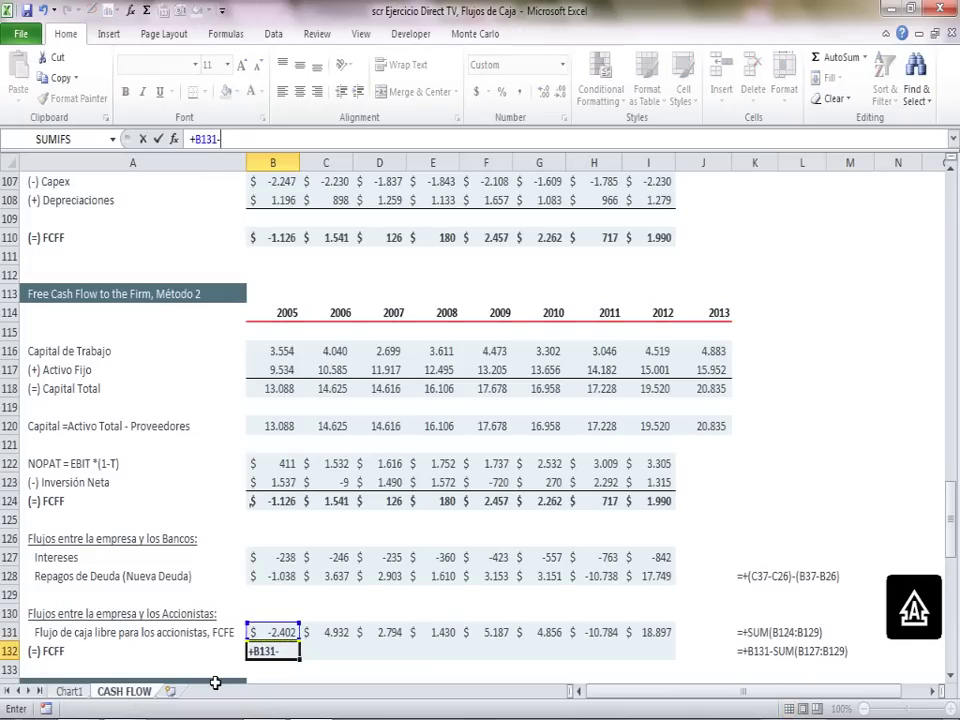
{"action": "type", "text": "SUM("}
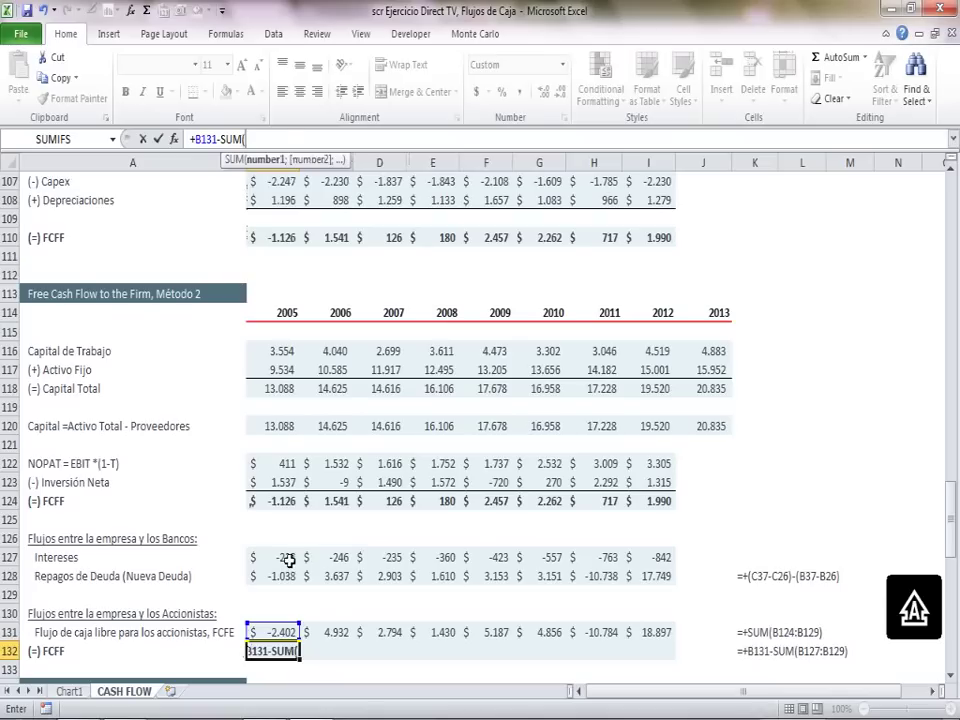
{"action": "left_click_drag", "start_coordinate": [288, 560], "coordinate": [286, 585]}
{"action": "key", "text": "Return"}
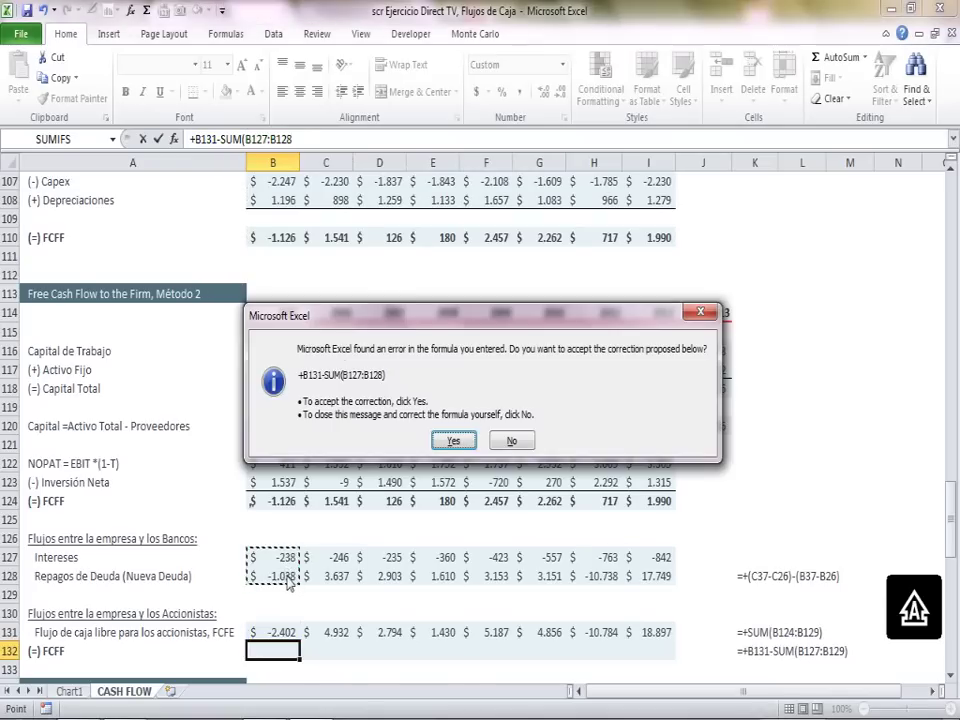
{"action": "key", "text": "Return"}
- Copy the FCFF formula from B132 across to I132 for 2006 through 2012
{"action": "key", "text": "Up"}
{"action": "key", "text": "ctrl+c"}
{"action": "key", "text": "shift+Right"}
{"action": "key", "text": "shift+Right"}
{"action": "key", "text": "shift+Right"}
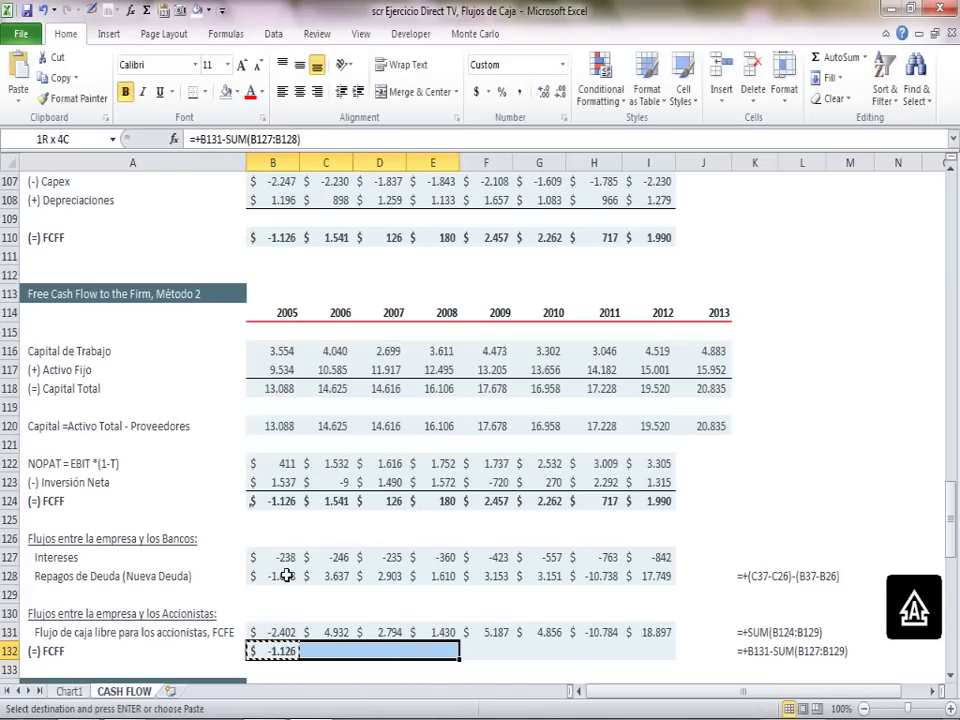
{"action": "key", "text": "shift+Right"}
{"action": "key", "text": "shift+Right"}
{"action": "key", "text": "shift+Right"}
{"action": "key", "text": "shift+Right"}
{"action": "key", "text": "Return"}
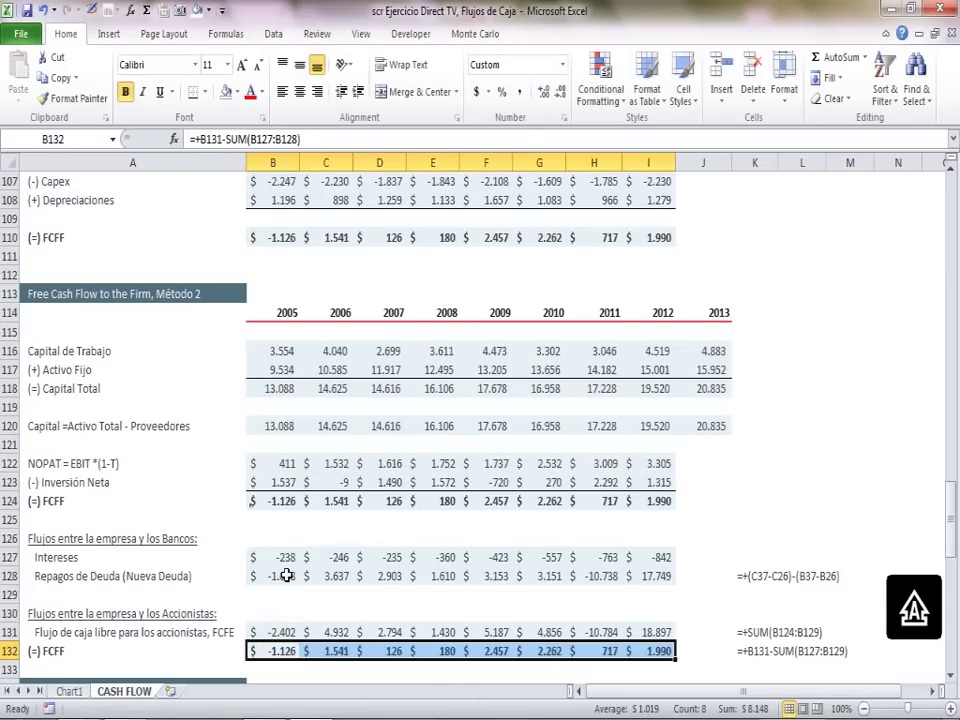
- Compare the FCFF values in row 132 with those in row 124 for 2005 through 2012
{"action": "left_click", "coordinate": [425, 609]}
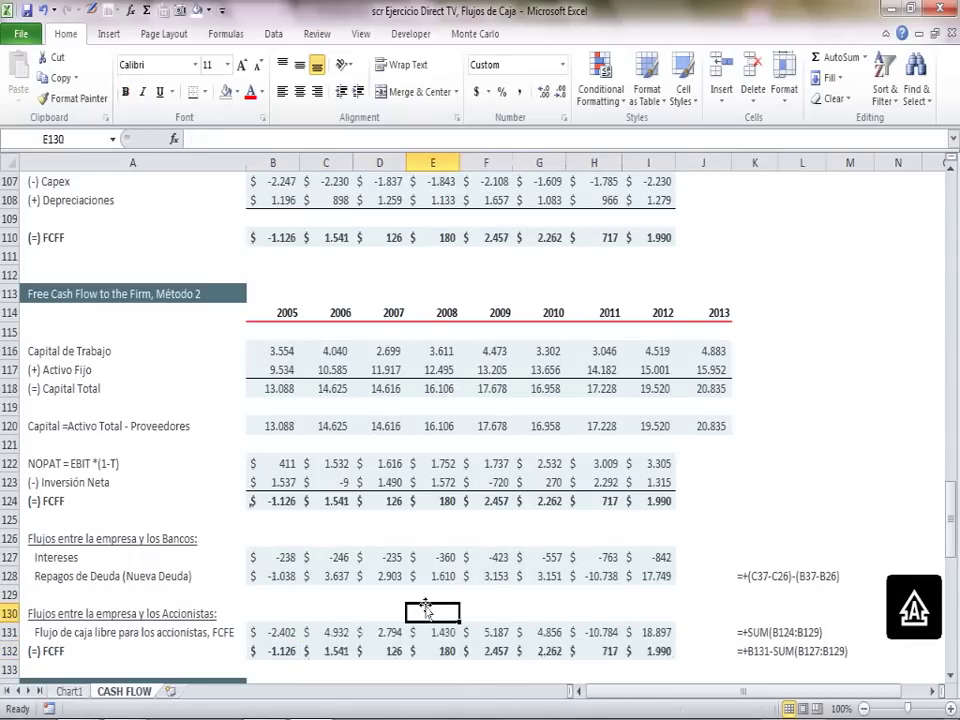
{"action": "left_click_drag", "start_coordinate": [265, 651], "coordinate": [697, 645]}
{"action": "left_click_drag", "start_coordinate": [279, 500], "coordinate": [660, 505]}
{"action": "left_click", "coordinate": [739, 518]}
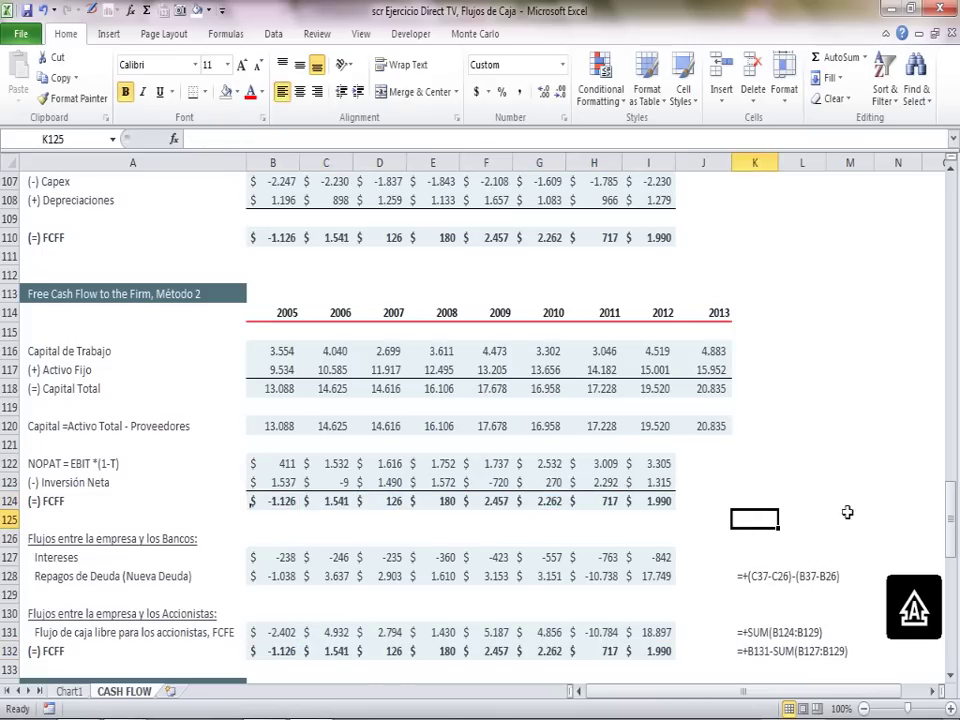
- Review the Free Cash Flow to Equity section's line items in rows 136 to 142 against the FCFE in row 131
{"action": "left_click_drag", "start_coordinate": [953, 528], "coordinate": [955, 560]}
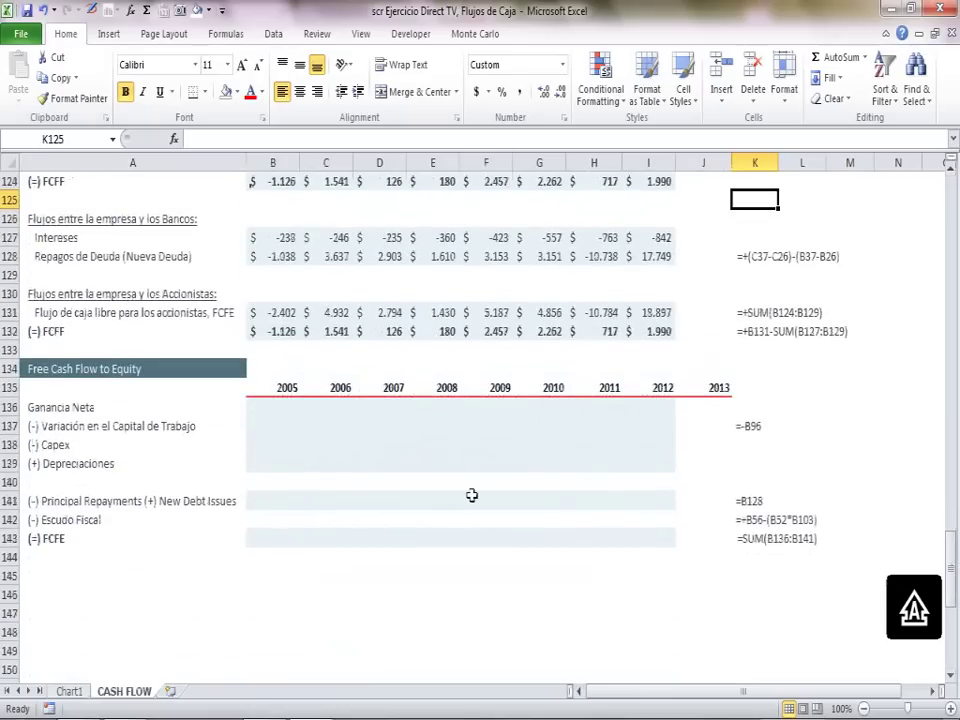
{"action": "left_click", "coordinate": [471, 497]}
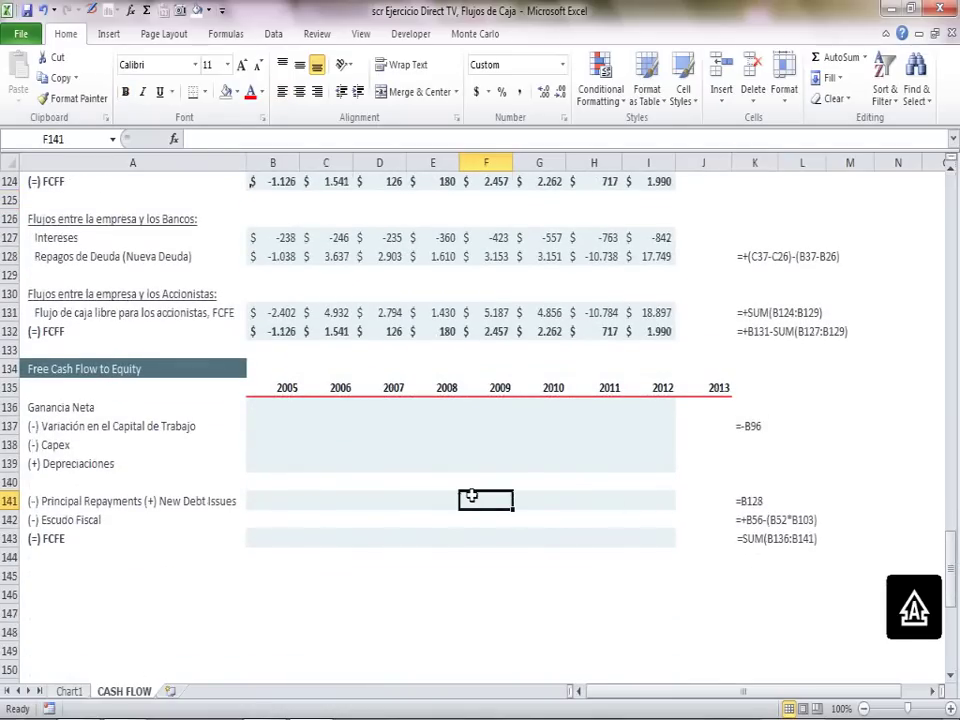
{"action": "left_click", "coordinate": [10, 312]}
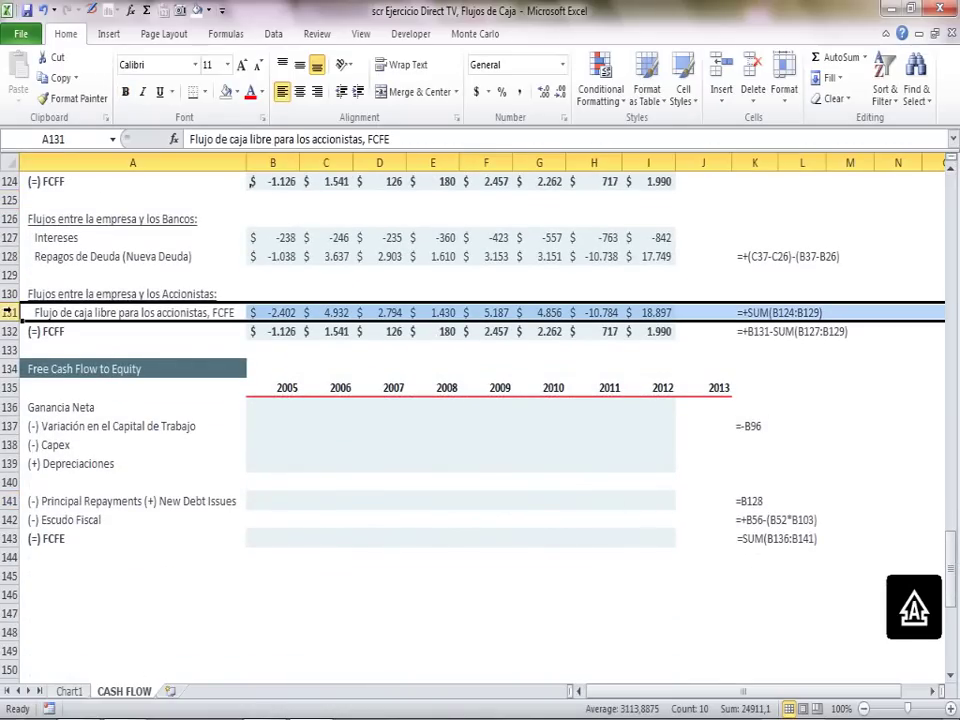
{"action": "left_click", "coordinate": [308, 462]}
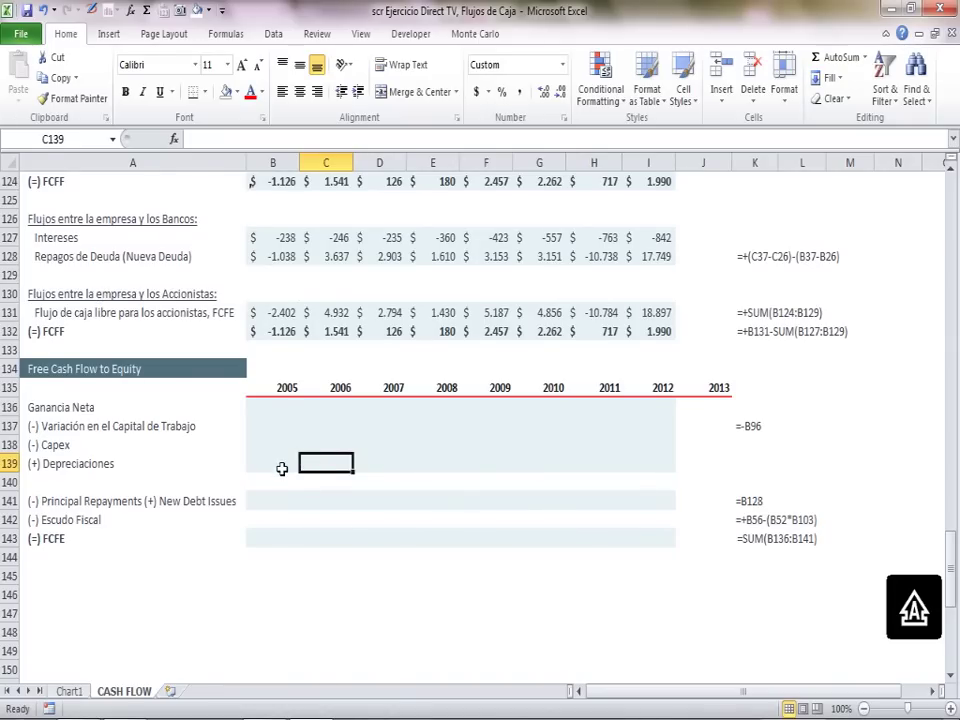
{"action": "left_click", "coordinate": [8, 407]}
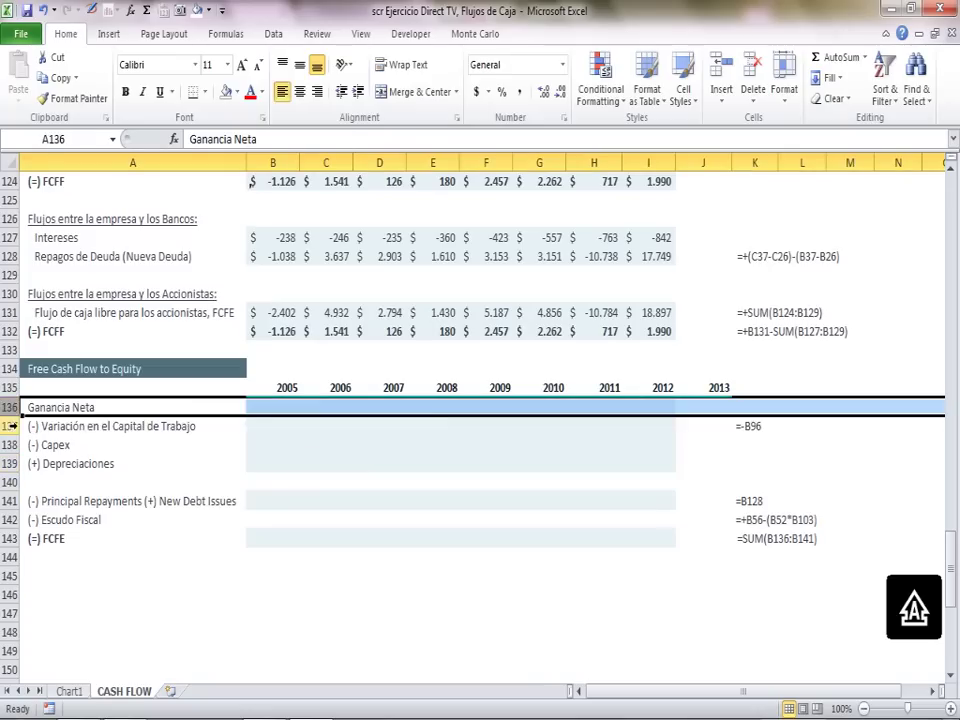
{"action": "left_click_drag", "start_coordinate": [8, 426], "coordinate": [8, 520]}
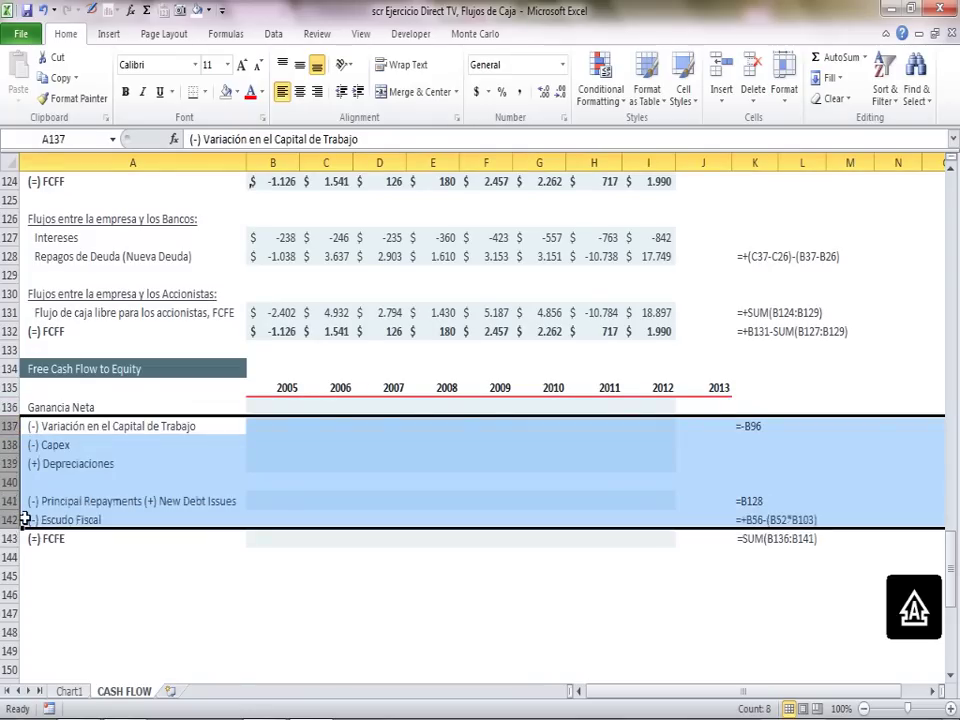
{"action": "left_click", "coordinate": [172, 453]}
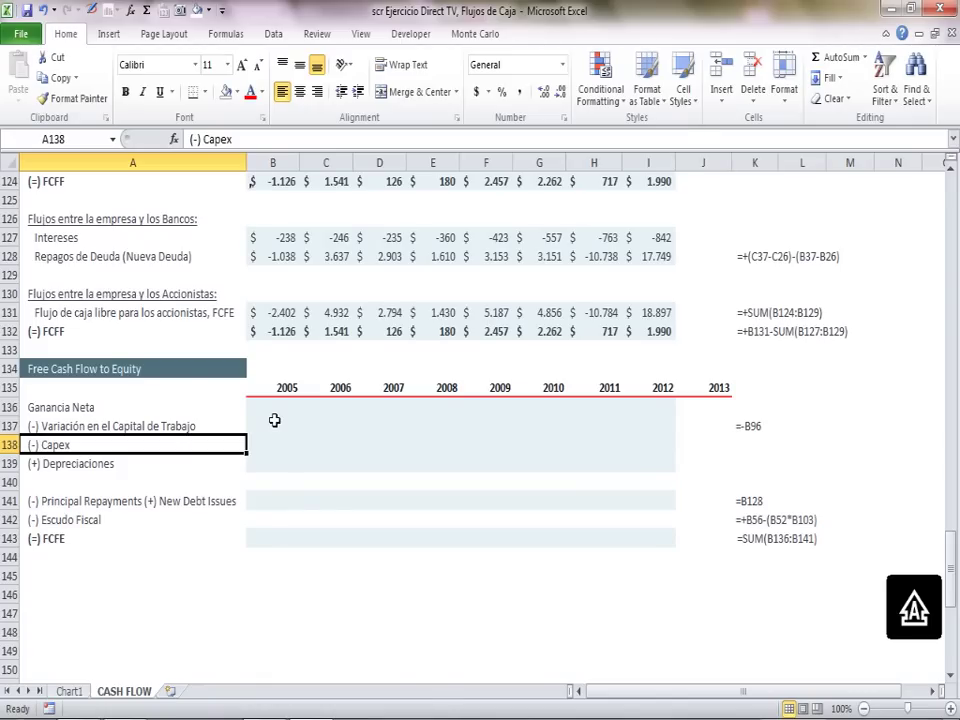
{"action": "left_click", "coordinate": [8, 407]}
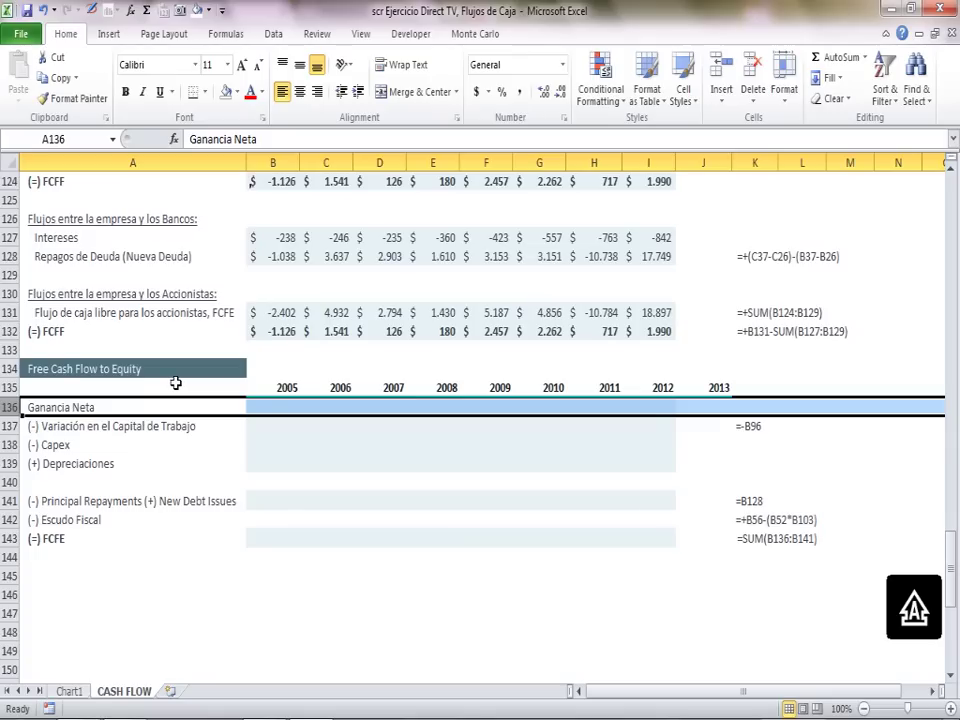
- Link the 2005 Ganancia Neta in B136 to the income statement's net income with +B57
{"action": "left_click", "coordinate": [259, 407]}
{"action": "type", "text": "+"}
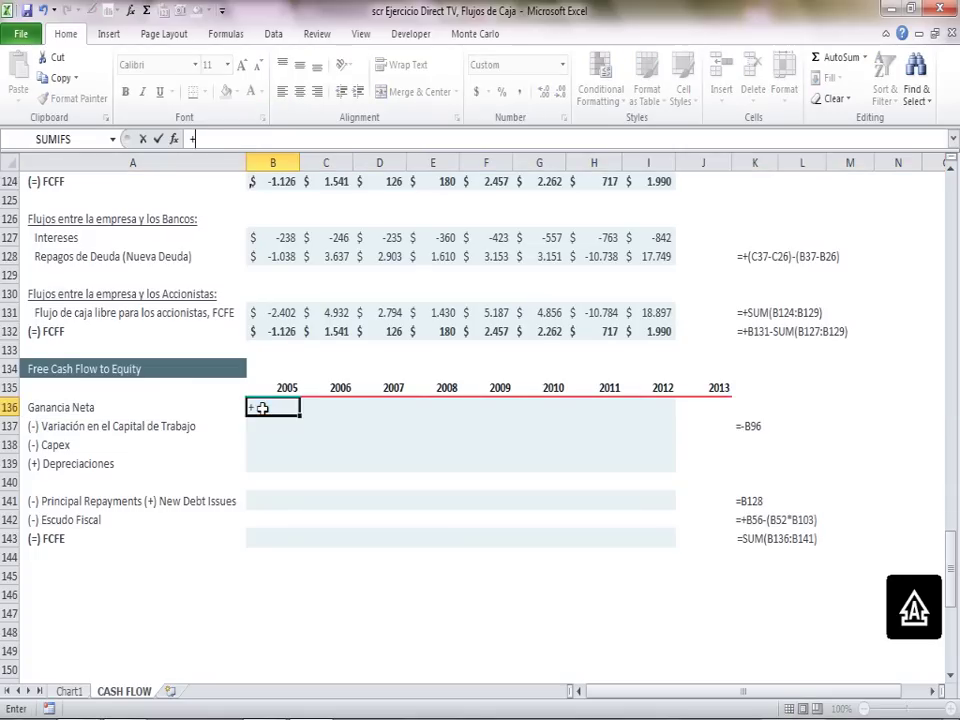
{"action": "left_click_drag", "start_coordinate": [950, 552], "coordinate": [925, 326]}
{"action": "left_click", "coordinate": [285, 388]}
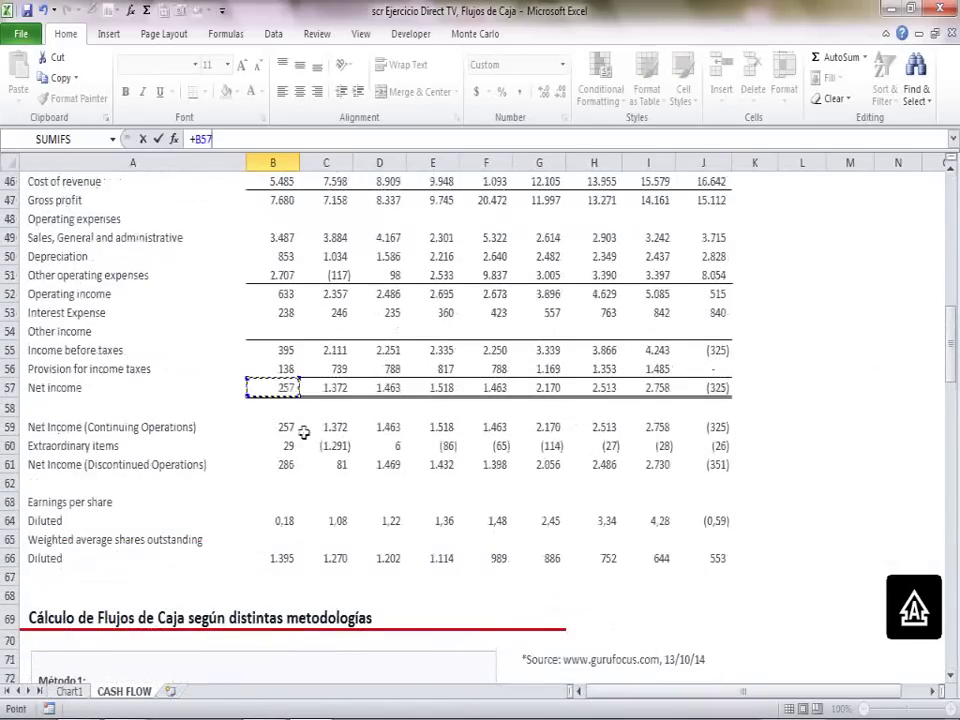
{"action": "key", "text": "Return"}
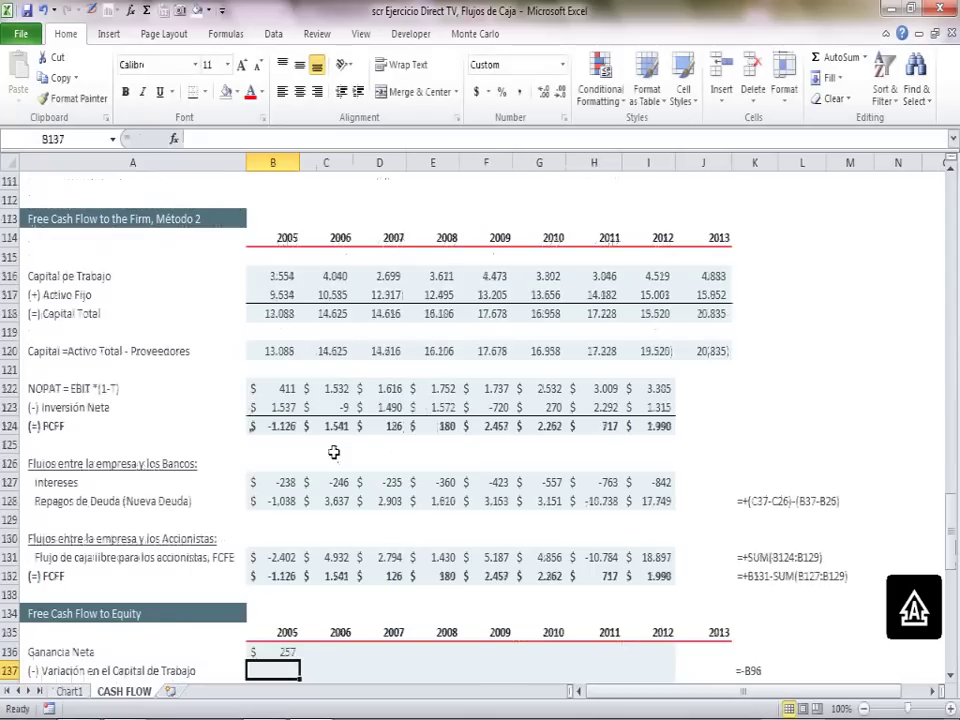
- Copy the Ganancia Neta formula from B136 across to I136 for 2006 through 2012
{"action": "key", "text": "Up"}
{"action": "key", "text": "ctrl+c"}
{"action": "key", "text": "shift+Right"}
{"action": "key", "text": "shift+Right"}
{"action": "key", "text": "shift+Right"}
{"action": "key", "text": "shift+Right"}
{"action": "key", "text": "shift+Right"}
{"action": "key", "text": "shift+Right"}
{"action": "key", "text": "shift+Right"}
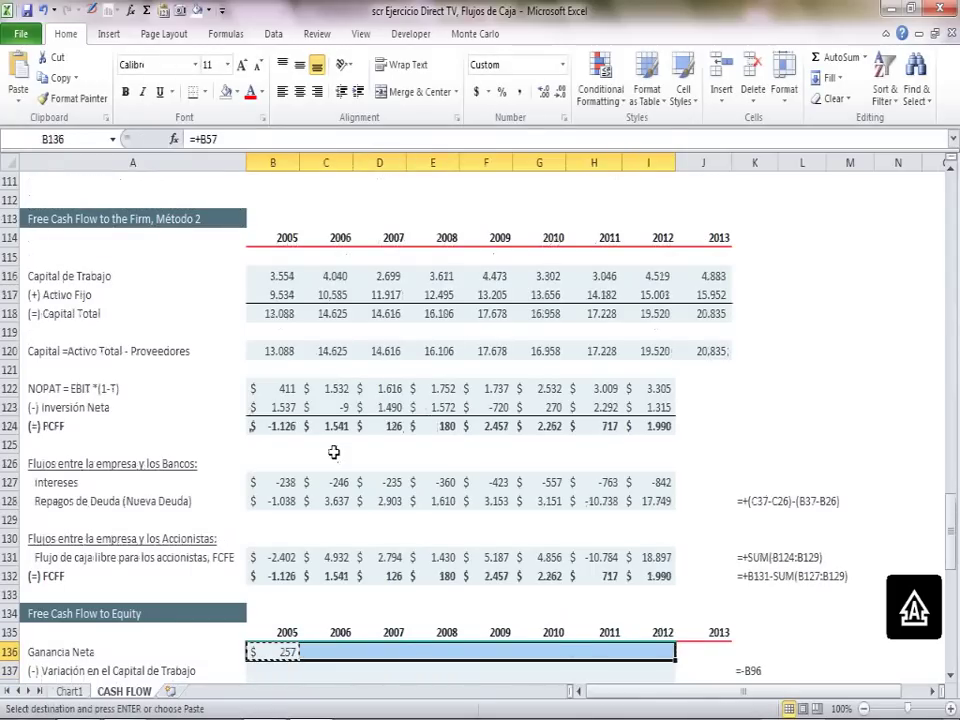
{"action": "key", "text": "Return"}
- Review the adjustment line items below Ganancia Neta, from the working capital variation through depreciation, in rows 137 to 140
{"action": "key", "text": "Down"}
{"action": "key", "text": "Down"}
{"action": "key", "text": "Down"}
{"action": "key", "text": "Down"}
{"action": "key", "text": "Down"}
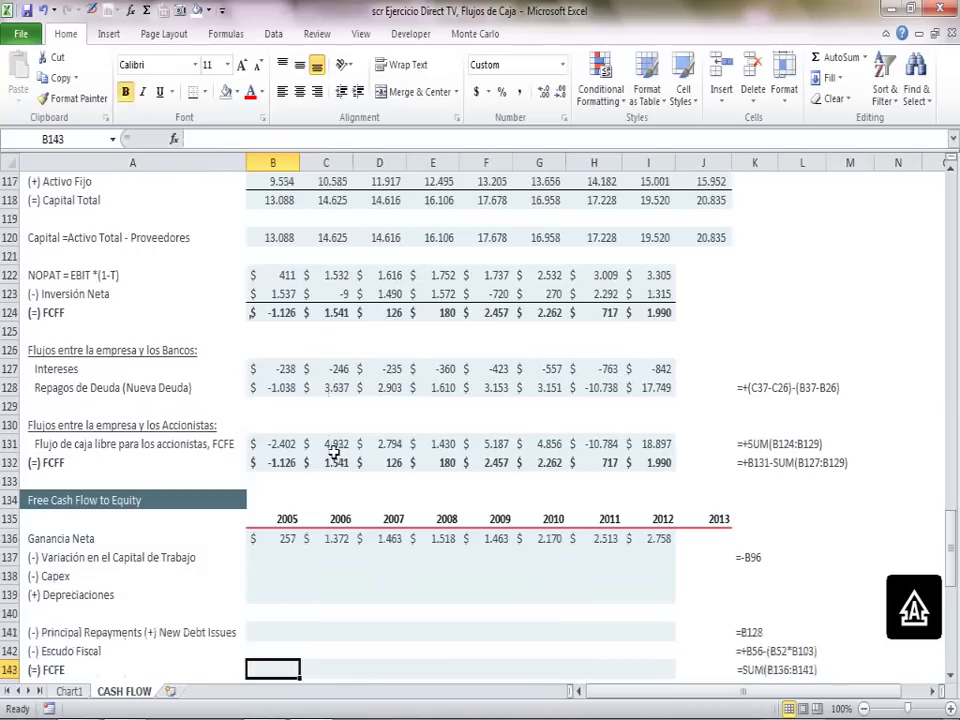
{"action": "key", "text": "Up"}
{"action": "key", "text": "Up"}
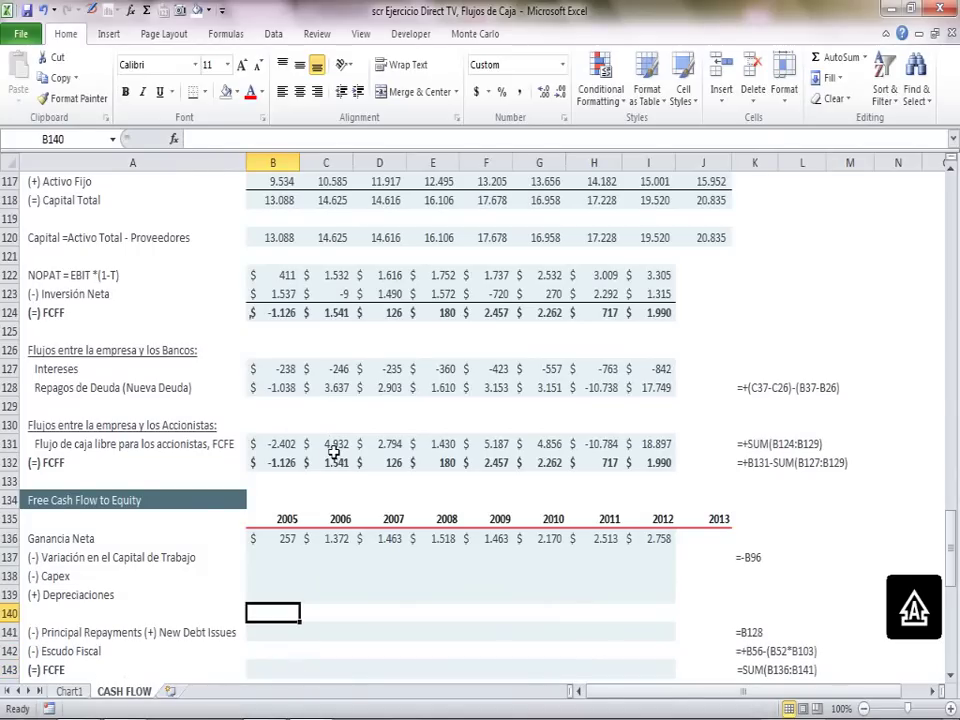
{"action": "key", "text": "Up"}
{"action": "key", "text": "Up"}
{"action": "key", "text": "Up"}
{"action": "key", "text": "Left"}
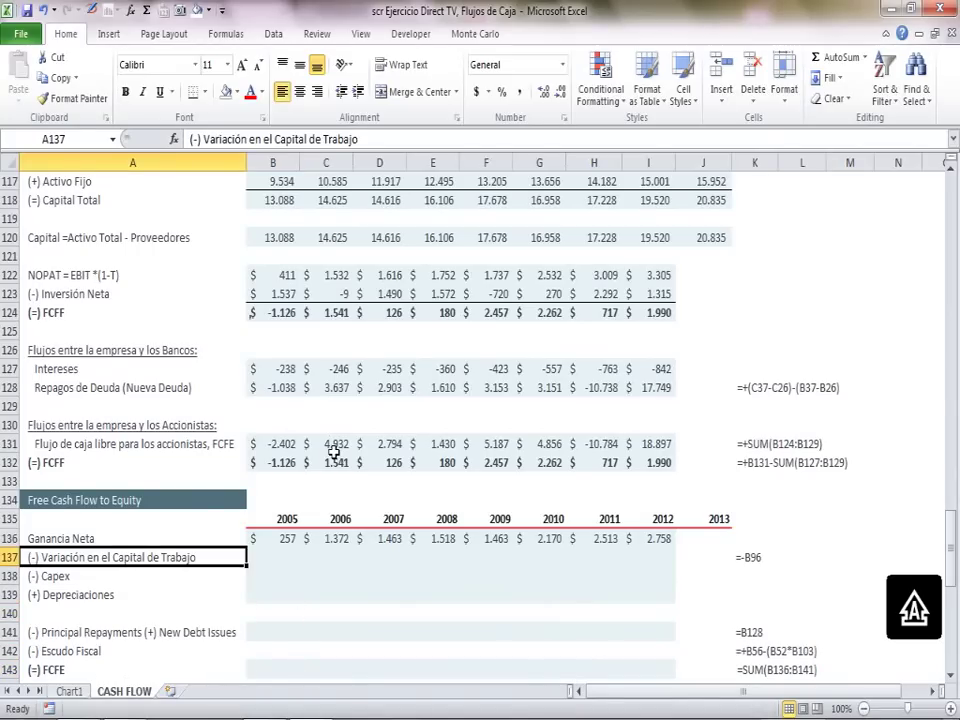
{"action": "key", "text": "shift+Down"}
{"action": "key", "text": "shift+Down"}
{"action": "key", "text": "shift+Down"}
{"action": "key", "text": "shift+Down"}
{"action": "key", "text": "shift+Down"}
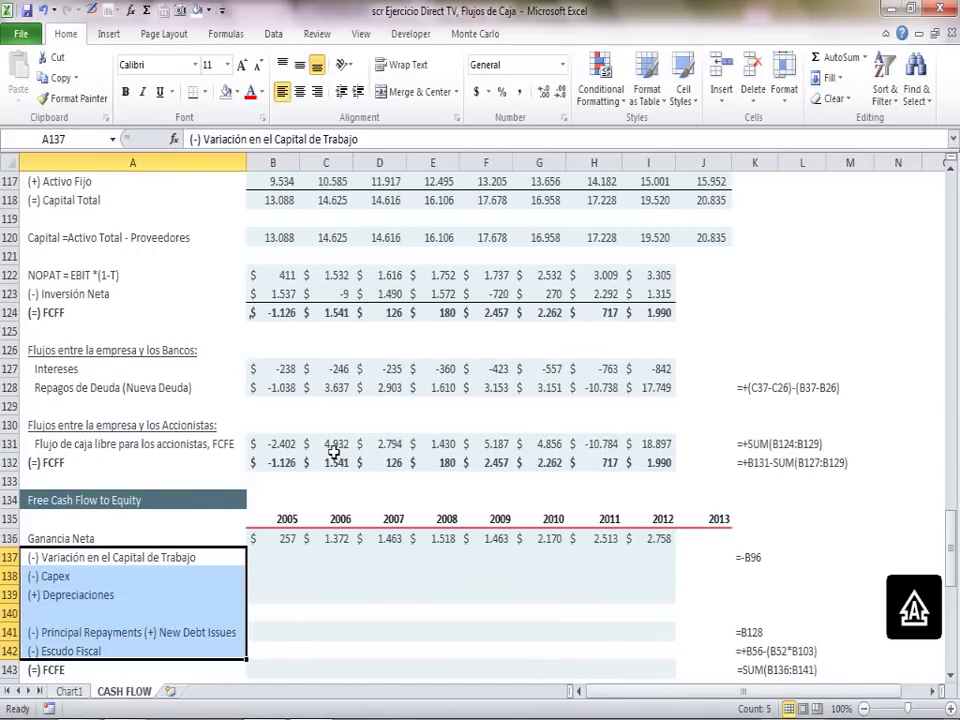
{"action": "key", "text": "shift+Up"}
{"action": "key", "text": "shift+Up"}
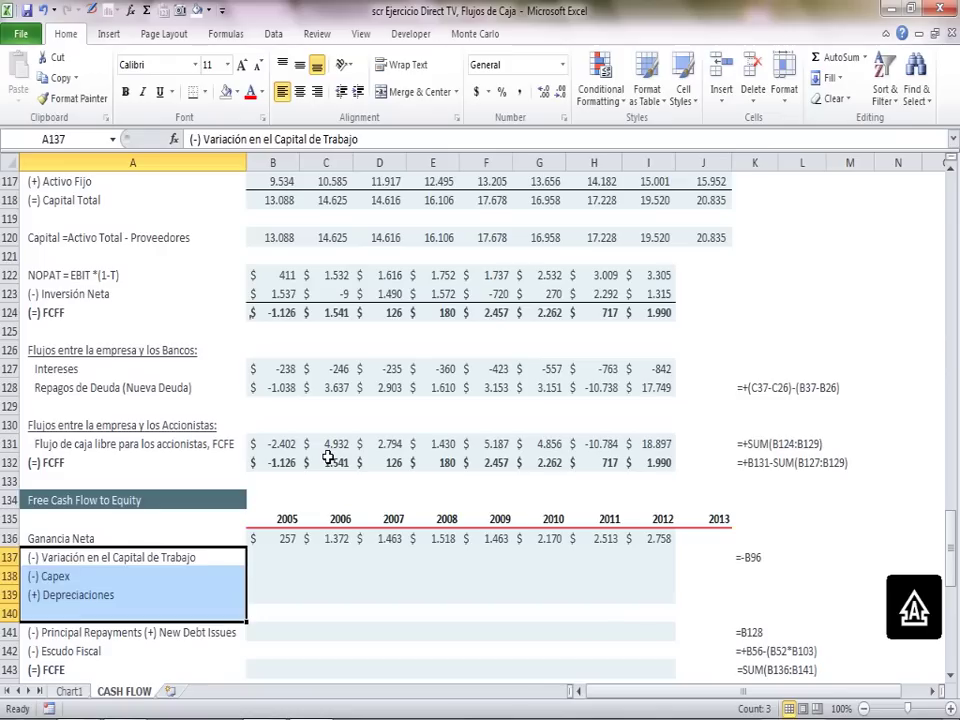
- Examine the debt repayment/new issues and Escudo Fiscal lines in relation to the other items of the Free Cash Flow to Equity section
{"action": "key", "text": "Down"}
{"action": "key", "text": "Down"}
{"action": "key", "text": "Down"}
{"action": "key", "text": "Down"}
{"action": "key", "text": "shift+Down"}
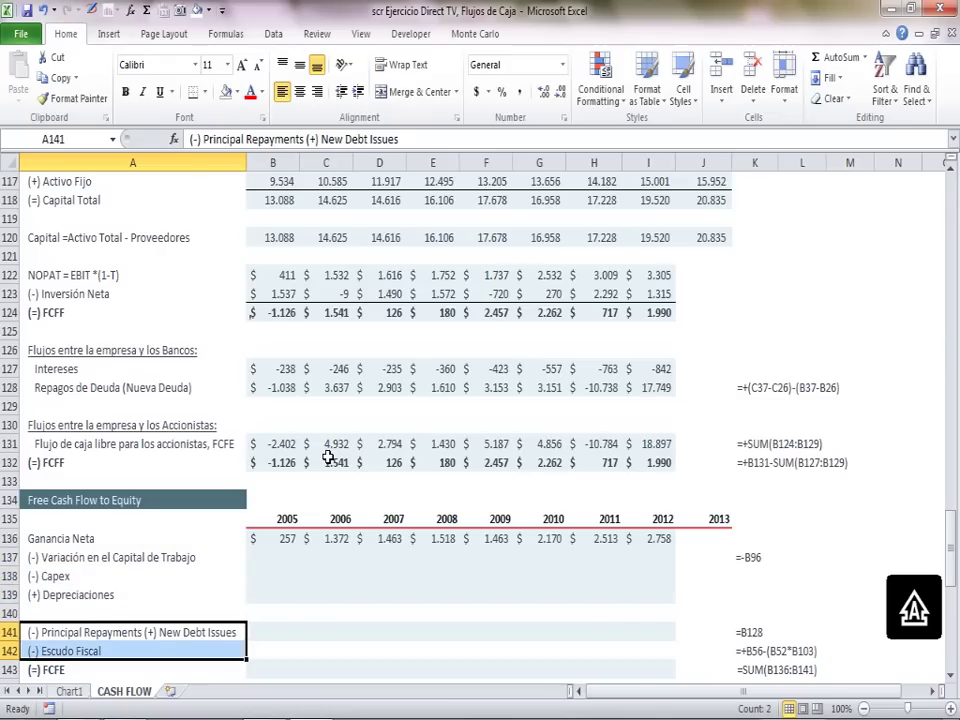
{"action": "key", "text": "Up"}
{"action": "key", "text": "Down"}
{"action": "key", "text": "Down"}
{"action": "key", "text": "Up"}
{"action": "key", "text": "Up"}
{"action": "key", "text": "Up"}
{"action": "key", "text": "Up"}
{"action": "key", "text": "Up"}
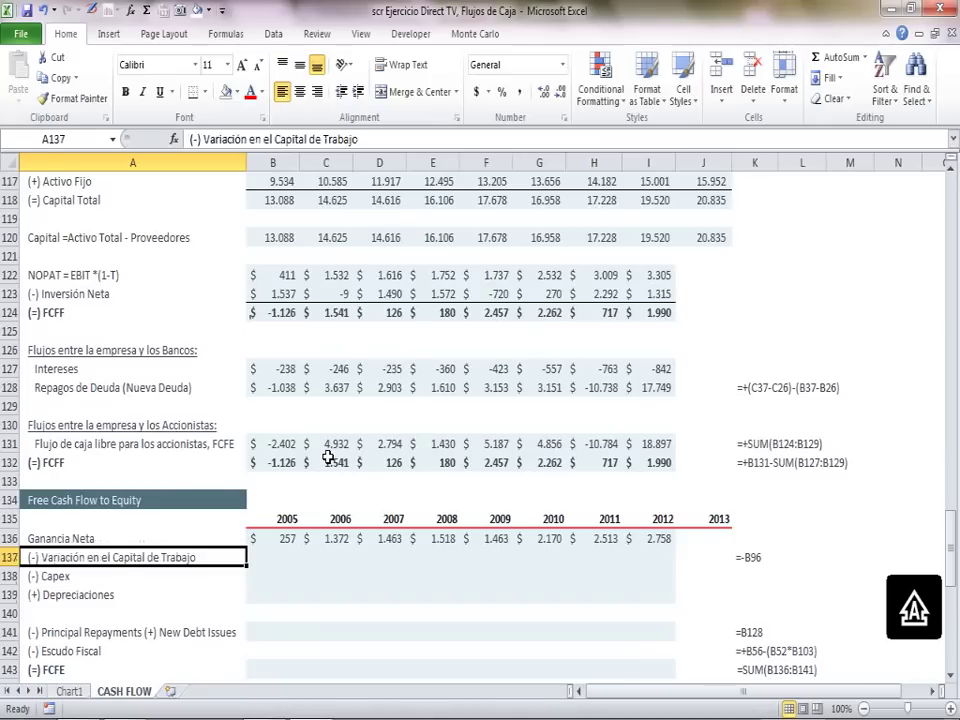
{"action": "key", "text": "Down"}
{"action": "key", "text": "Down"}
{"action": "key", "text": "Down"}
{"action": "key", "text": "Down"}
{"action": "key", "text": "Down"}
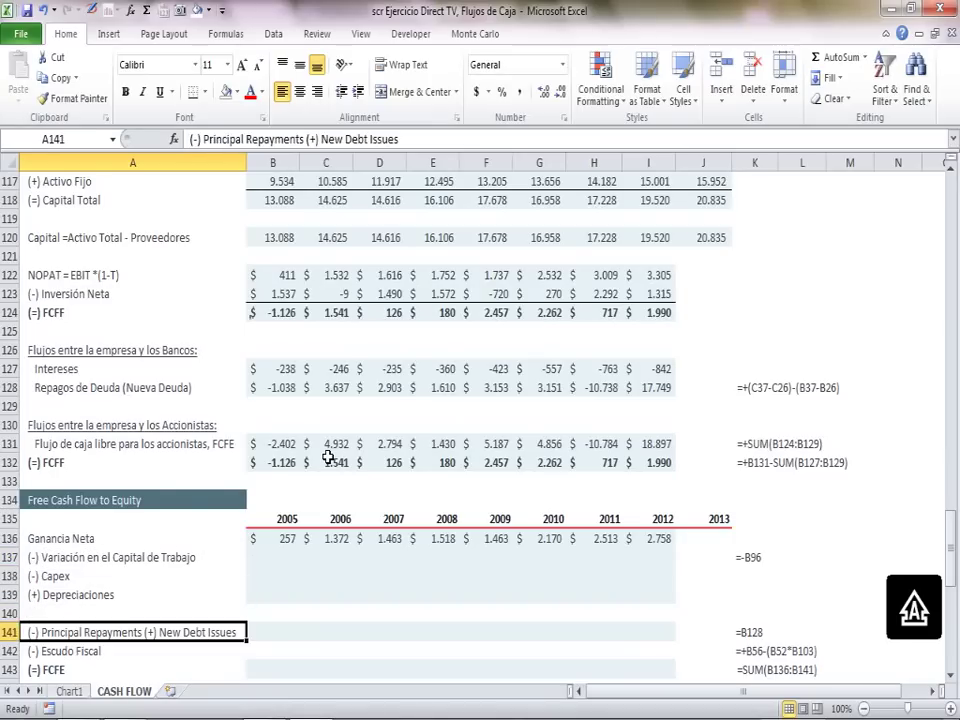
{"action": "key", "text": "Up"}
{"action": "key", "text": "Up"}
{"action": "key", "text": "Up"}
{"action": "key", "text": "Up"}
{"action": "key", "text": "Up"}
{"action": "key", "text": "Up"}
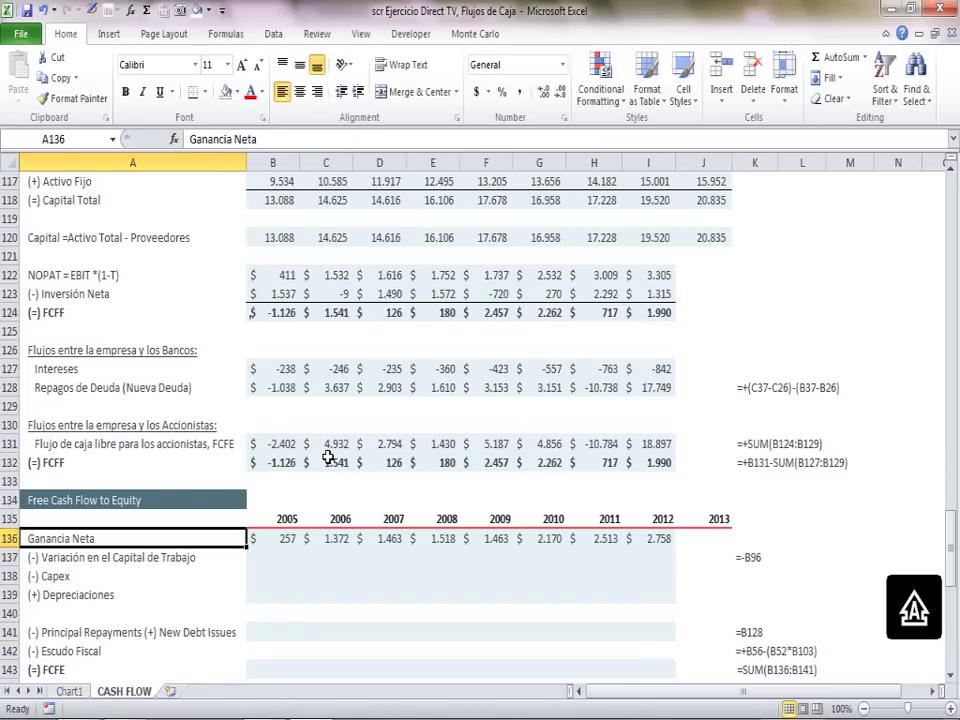
- Enter the 2005 working capital variation in B137 as the negative of Método 1's variation, =-B96
{"action": "key", "text": "Right"}
{"action": "key", "text": "Right"}
{"action": "key", "text": "Left"}
{"action": "key", "text": "Left"}
{"action": "key", "text": "Down"}
{"action": "key", "text": "Right"}
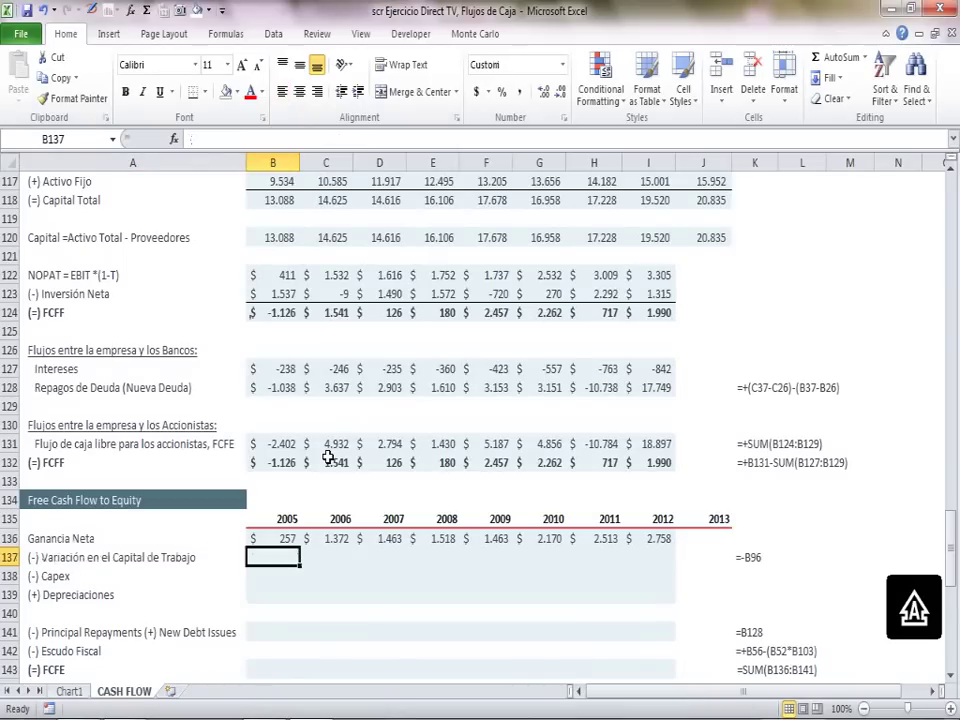
{"action": "type", "text": "=-"}
{"action": "left_click_drag", "start_coordinate": [949, 533], "coordinate": [946, 470]}
{"action": "type", "text": "-"}
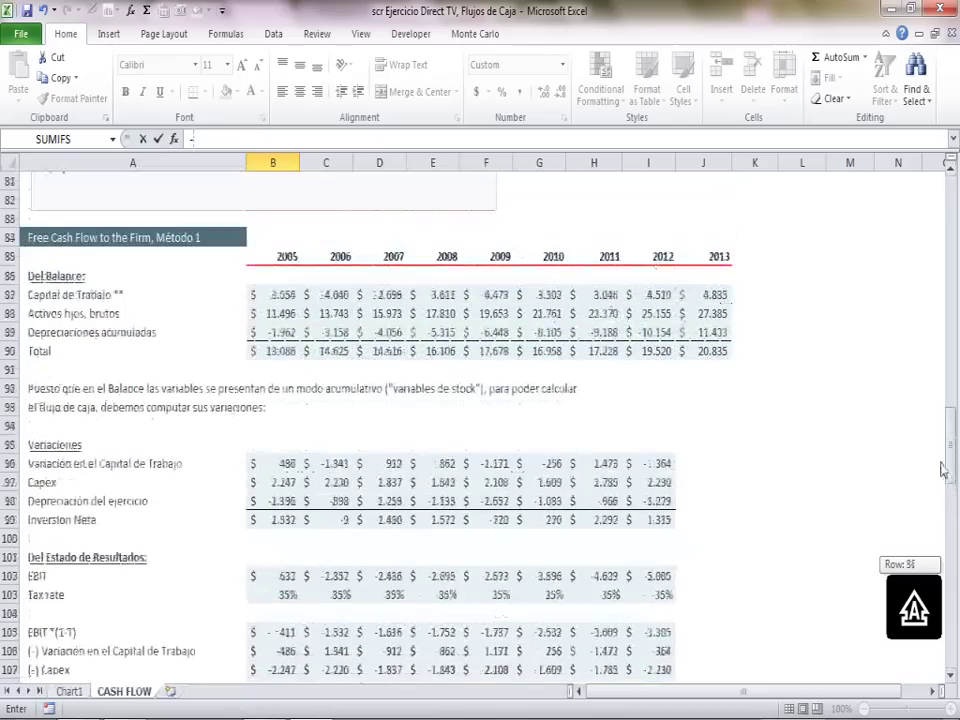
{"action": "left_click", "coordinate": [296, 466]}
{"action": "key", "text": "Return"}
- Copy the formula in B137 down to B138:B139 for the 2005 Capex and depreciation
{"action": "key", "text": "ctrl+c"}
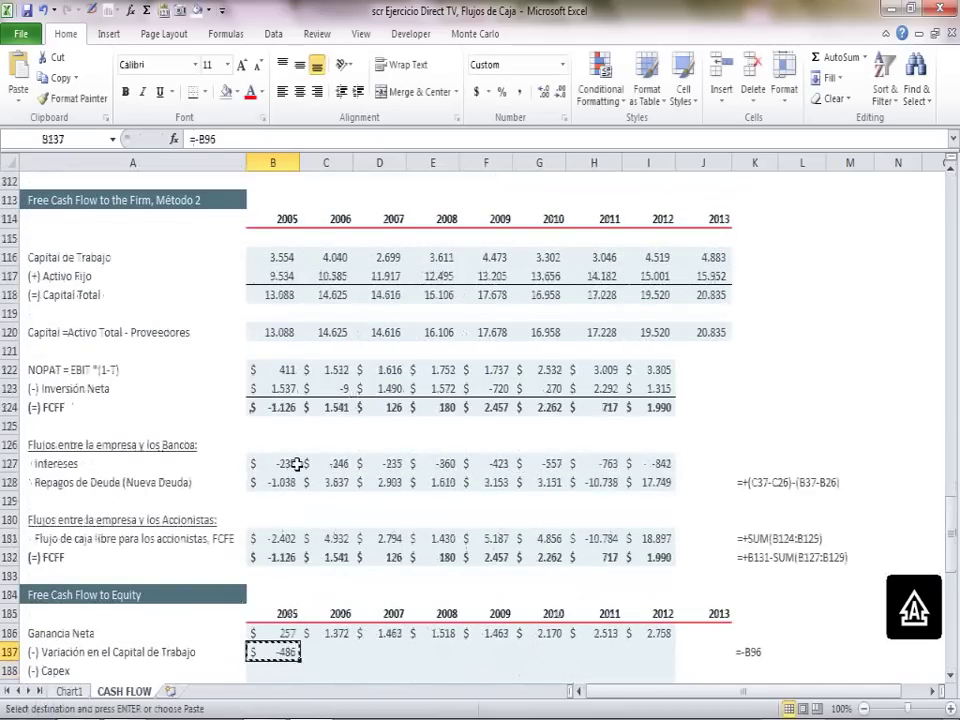
{"action": "key", "text": "shift+Down"}
{"action": "key", "text": "shift+Down"}
{"action": "key", "text": "Return"}
- Copy the working capital, Capex and depreciation formulas in B137:B139 across to column I for 2006 through 2012
{"action": "key", "text": "shift+Right"}
{"action": "key", "text": "shift+Right"}
{"action": "key", "text": "shift+Right"}
{"action": "key", "text": "shift+Right"}
{"action": "key", "text": "shift+Right"}
{"action": "key", "text": "shift+Right"}
{"action": "key", "text": "shift+Right"}
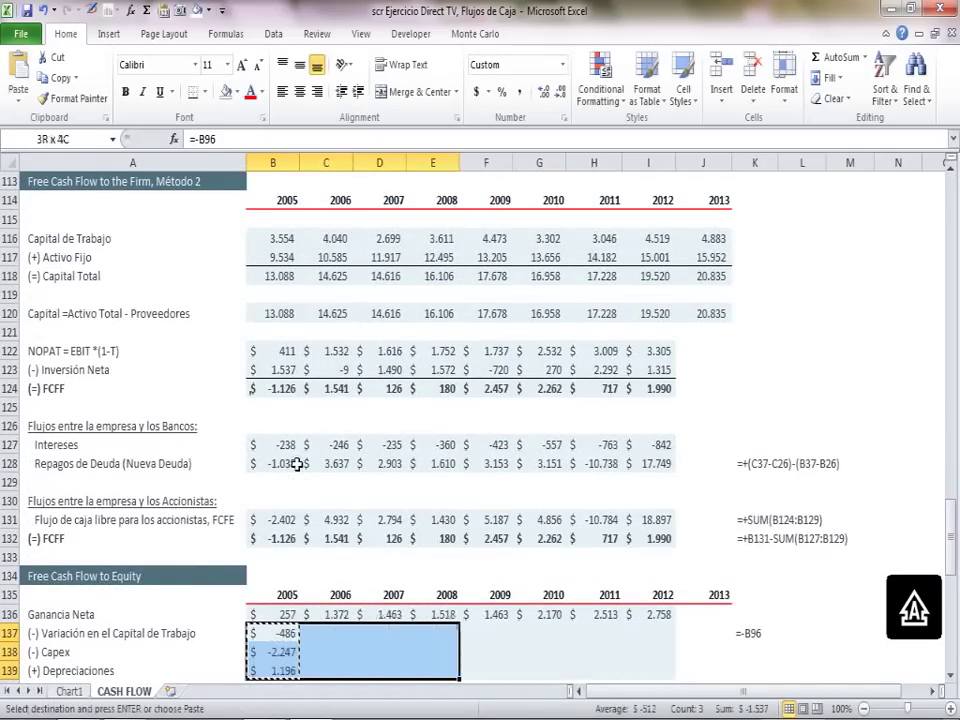
{"action": "key", "text": "Return"}
- Compute the 2005 principal repayments and new debt issues in B141 as the change in total debt, +C41-B41
{"action": "key", "text": "Down"}
{"action": "key", "text": "Down"}
{"action": "key", "text": "Down"}
{"action": "key", "text": "Down"}
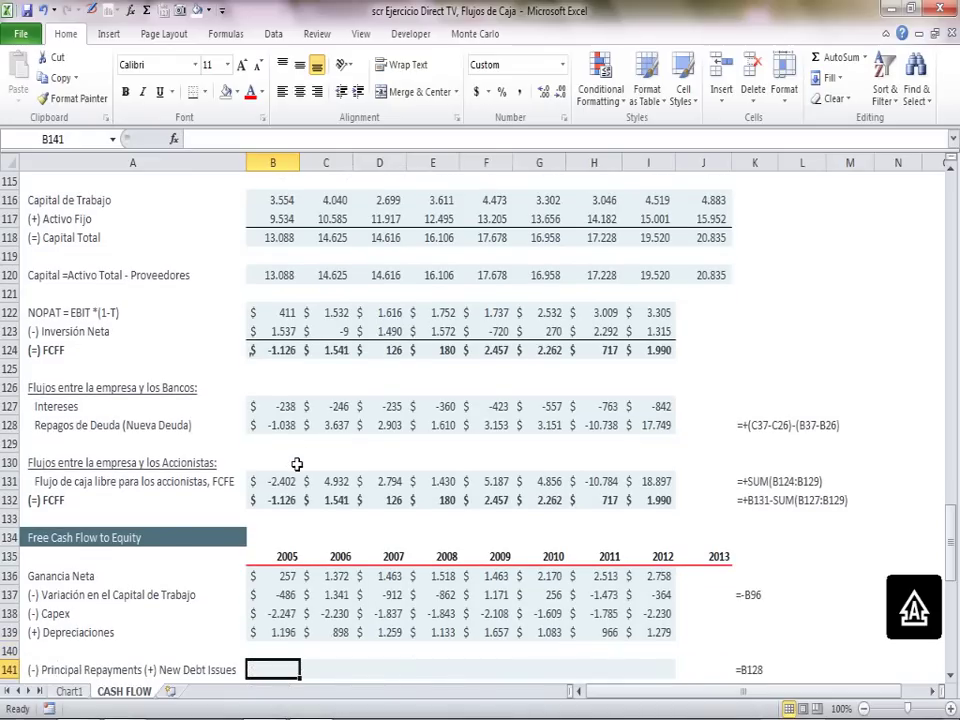
{"action": "type", "text": "+"}
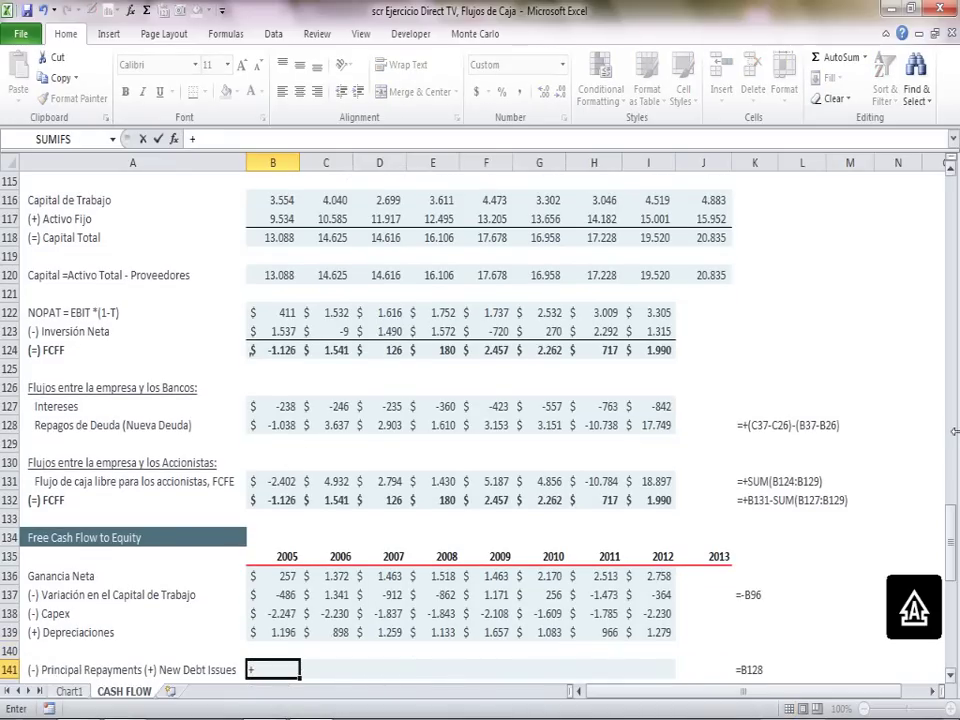
{"action": "left_click_drag", "start_coordinate": [950, 538], "coordinate": [862, 323]}
{"action": "left_click", "coordinate": [336, 341]}
{"action": "type", "text": "-"}
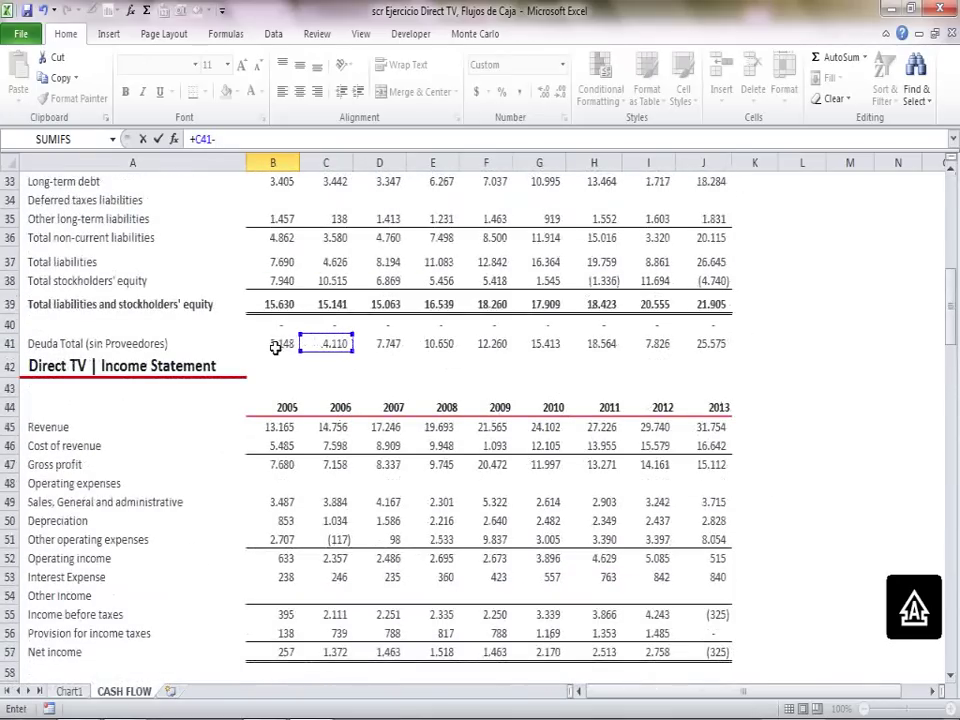
{"action": "left_click", "coordinate": [278, 344]}
{"action": "key", "text": "Return"}
- Copy the debt change formula from B141 across to I141 for 2006 through 2012
{"action": "key", "text": "Up"}
{"action": "key", "text": "ctrl+c"}
{"action": "key", "text": "shift+Right"}
{"action": "key", "text": "shift+Right"}
{"action": "key", "text": "shift+Right"}
{"action": "key", "text": "shift+Right"}
{"action": "key", "text": "shift+Right"}
{"action": "key", "text": "shift+Right"}
{"action": "key", "text": "shift+Right"}
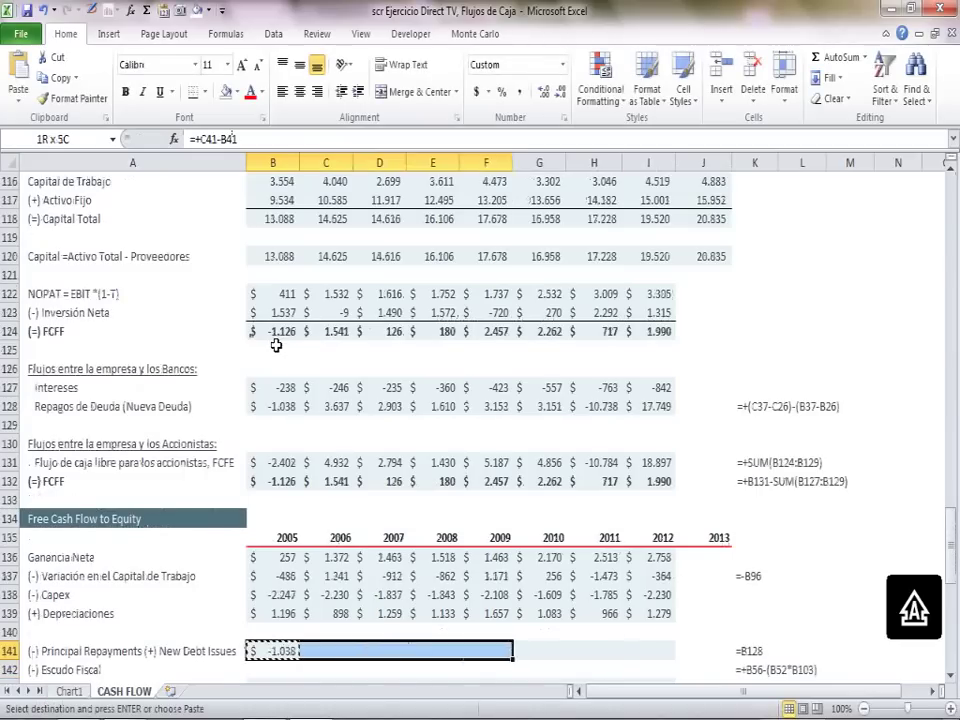
{"action": "key", "text": "Return"}
- Examine the Ganancia Neta row in relation to the empty Escudo Fiscal and FCFE rows
{"action": "key", "text": "Down"}
{"action": "key", "text": "Down"}
{"action": "key", "text": "Down"}
{"action": "key", "text": "Down"}
{"action": "key", "text": "Down"}
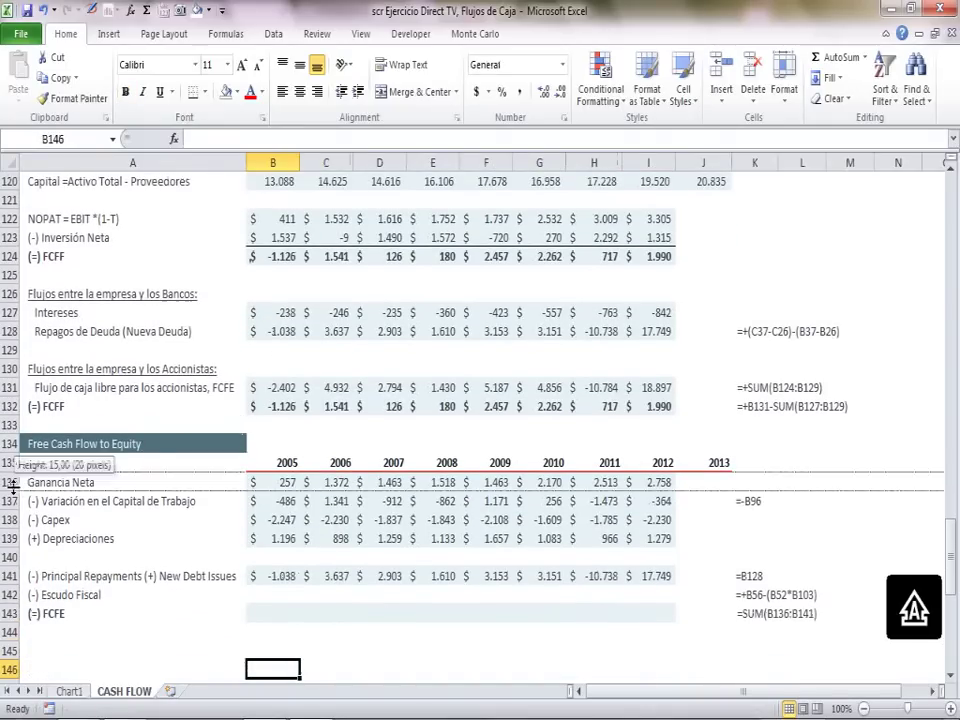
{"action": "left_click", "coordinate": [10, 481]}
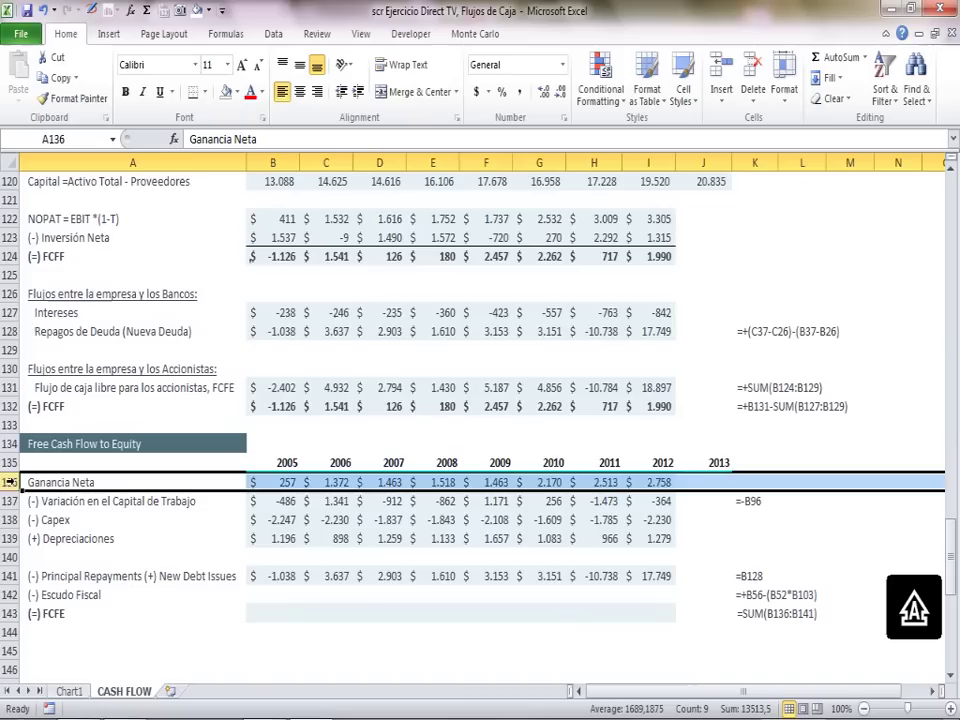
{"action": "left_click", "coordinate": [346, 606]}
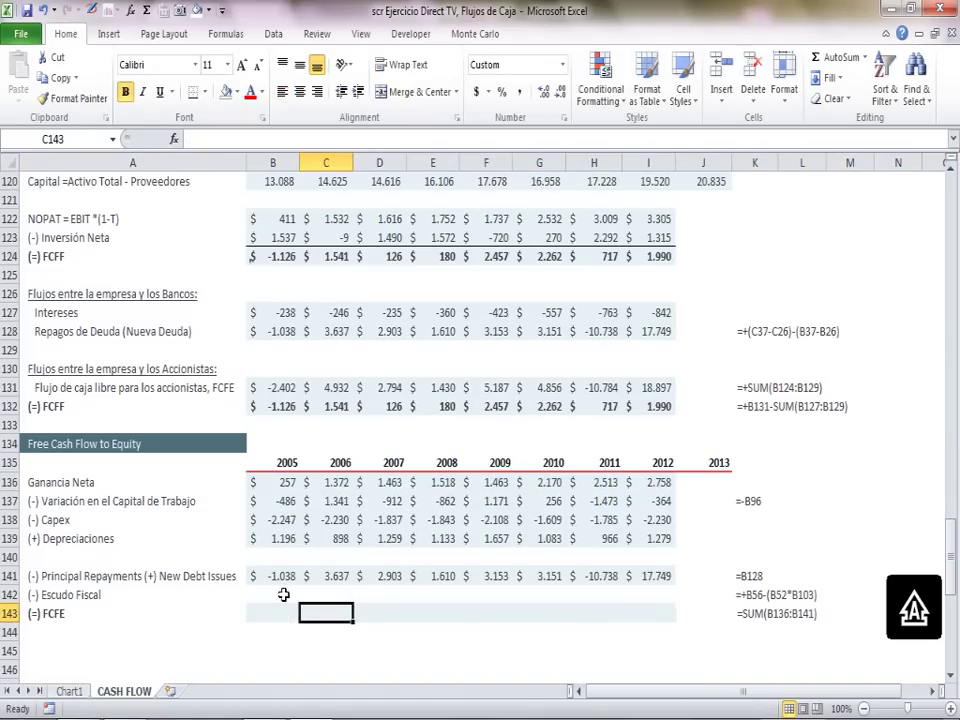
- Compute the 2005 Escudo Fiscal in B142 as income taxes minus operating income times the tax rate, +B56-(B52*B103)
{"action": "left_click", "coordinate": [284, 595]}
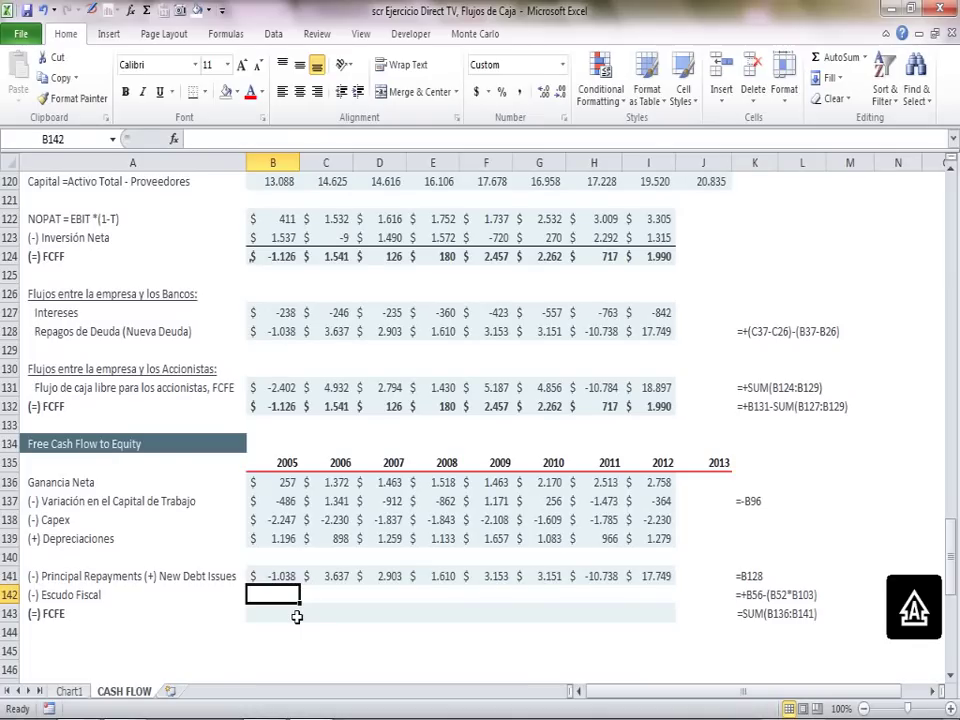
{"action": "type", "text": "+"}
{"action": "left_click_drag", "start_coordinate": [955, 577], "coordinate": [950, 356]}
{"action": "left_click", "coordinate": [290, 423]}
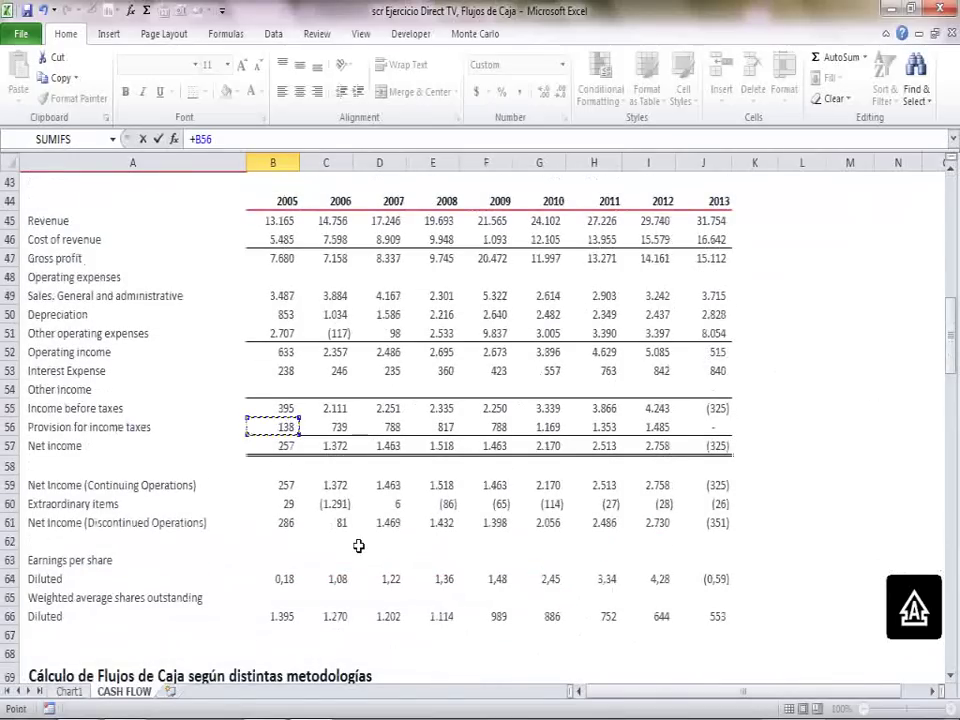
{"action": "type", "text": "-("}
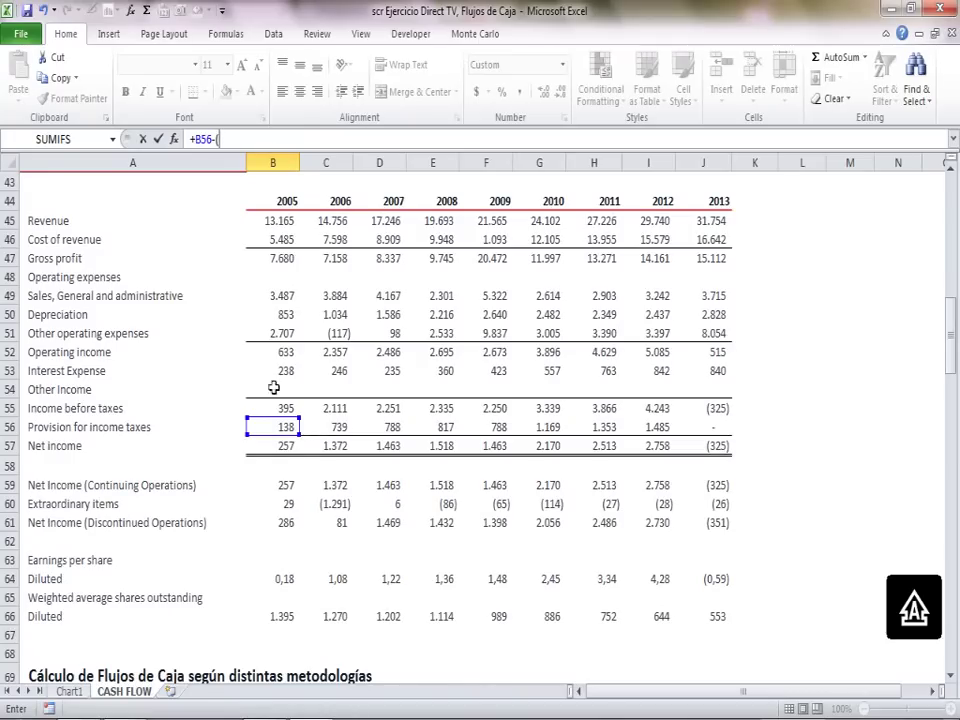
{"action": "left_click", "coordinate": [281, 350]}
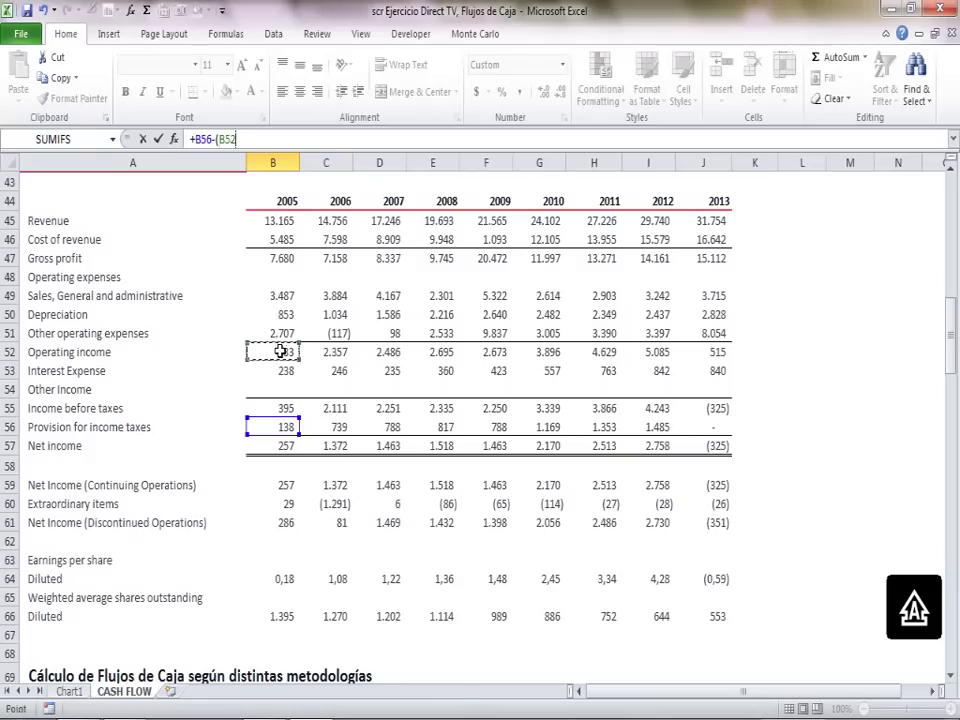
{"action": "type", "text": "*"}
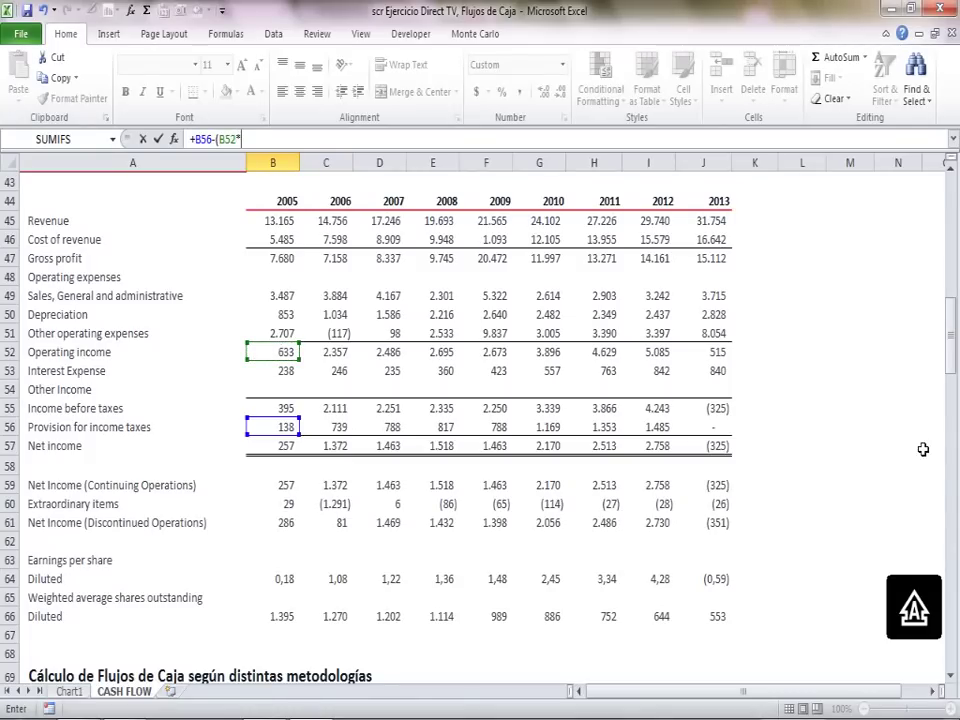
{"action": "left_click_drag", "start_coordinate": [946, 343], "coordinate": [951, 448]}
{"action": "left_click", "coordinate": [283, 505]}
{"action": "type", "text": ")"}
{"action": "key", "text": "Return"}
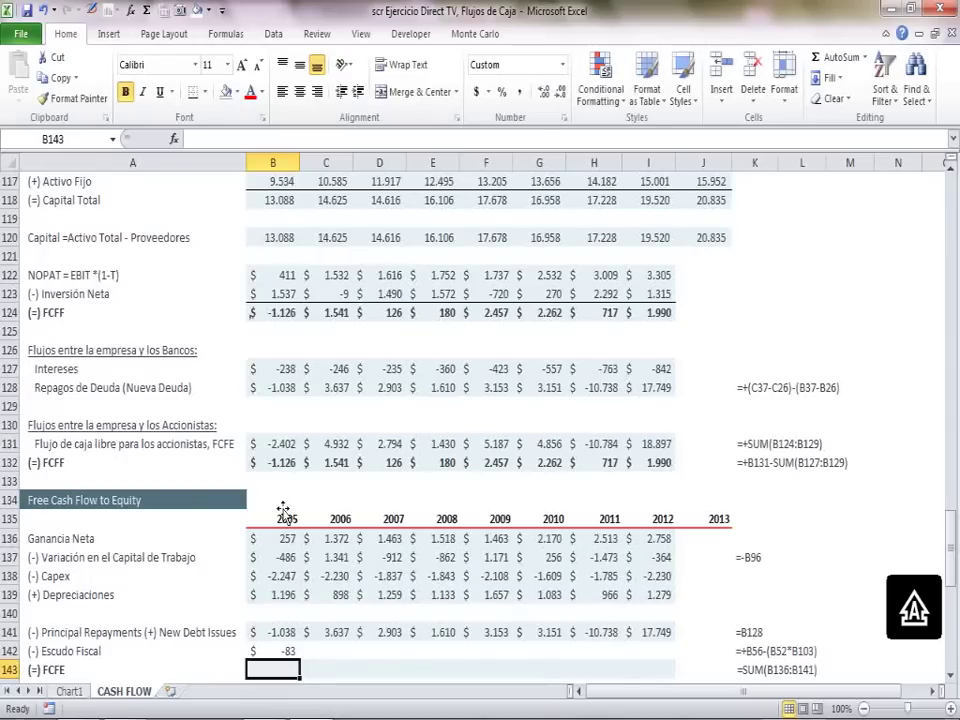
- Copy the Escudo Fiscal formula from B142 across to I142 for 2006 through 2012
{"action": "key", "text": "Up"}
{"action": "key", "text": "ctrl+c"}
{"action": "key", "text": "shift+Right"}
{"action": "key", "text": "shift+Right"}
{"action": "key", "text": "shift+Right"}
{"action": "key", "text": "shift+Right"}
{"action": "key", "text": "shift+Right"}
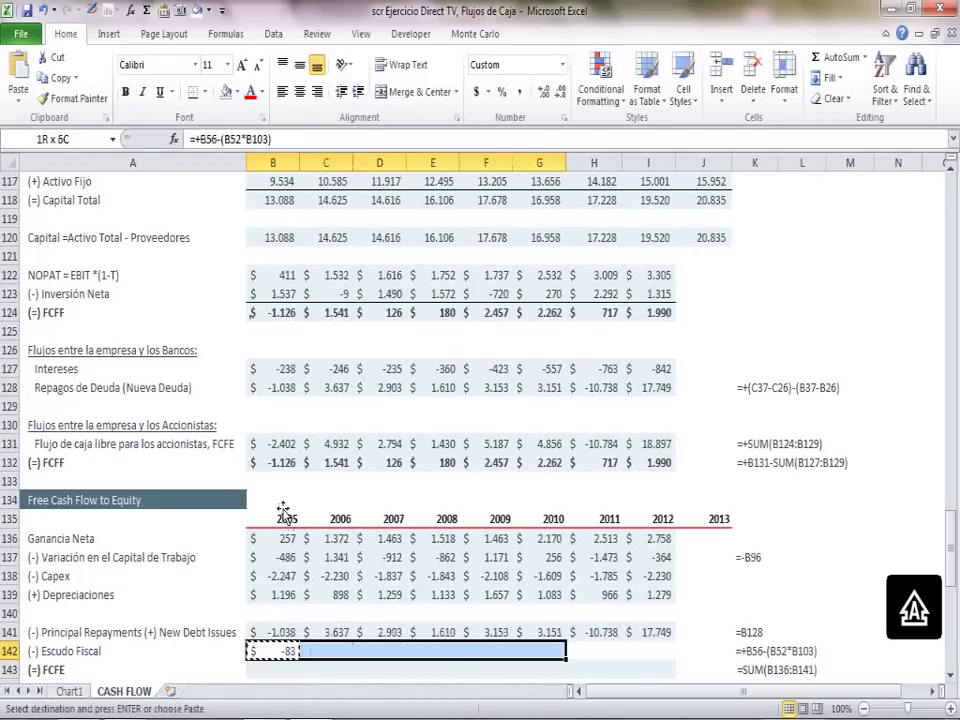
{"action": "key", "text": "shift+Right"}
{"action": "key", "text": "shift+Right"}
{"action": "key", "text": "Return"}
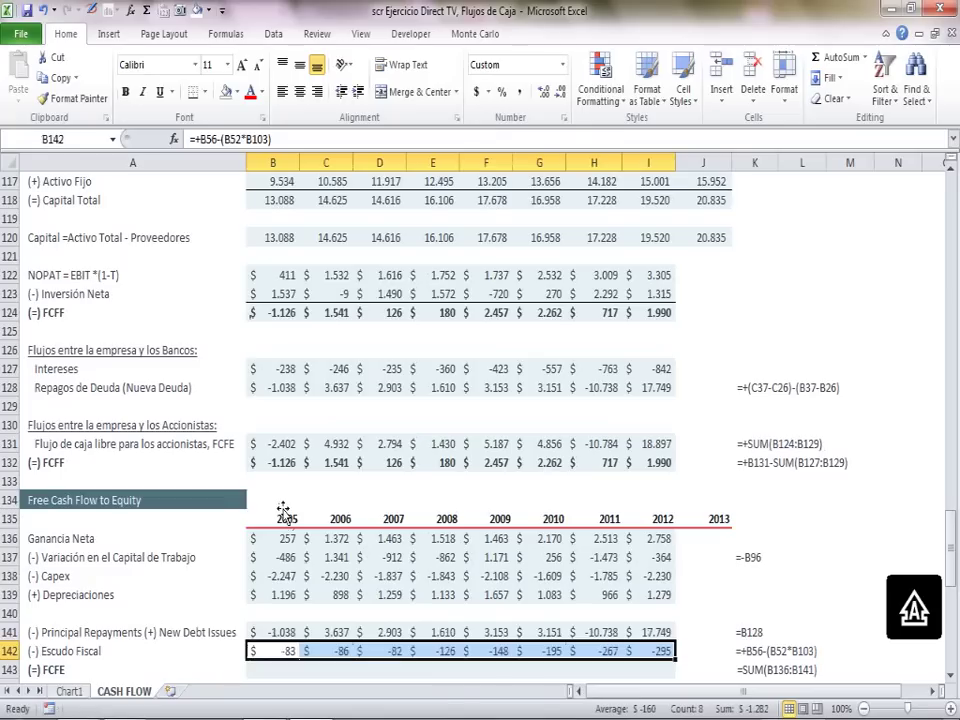
- Total the 2005 FCFE in B143 with AutoSum over the section's line items, =SUM(B136:B142)
{"action": "key", "text": "Down"}
{"action": "left_click", "coordinate": [146, 12]}
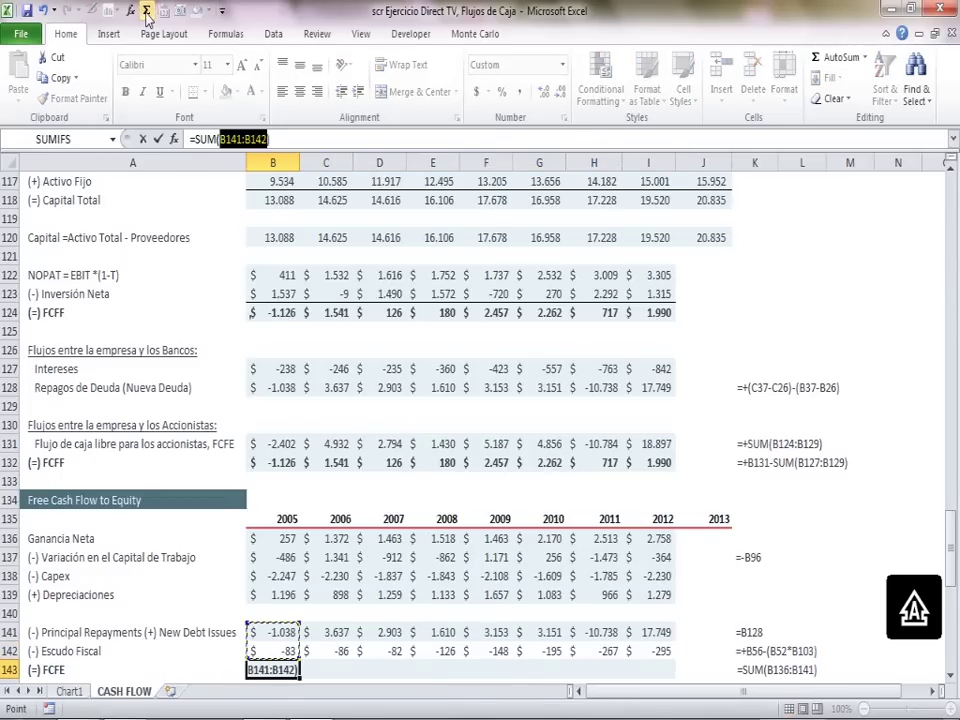
{"action": "left_click", "coordinate": [288, 541]}
{"action": "key", "text": "shift+Down"}
{"action": "key", "text": "shift+Down"}
{"action": "key", "text": "shift+Down"}
{"action": "key", "text": "shift+Down"}
{"action": "key", "text": "shift+Down"}
{"action": "key", "text": "shift+Down"}
{"action": "key", "text": "Return"}
- Copy the 2005 FCFE total from B143 across to I143 for 2006 through 2012
{"action": "key", "text": "Up"}
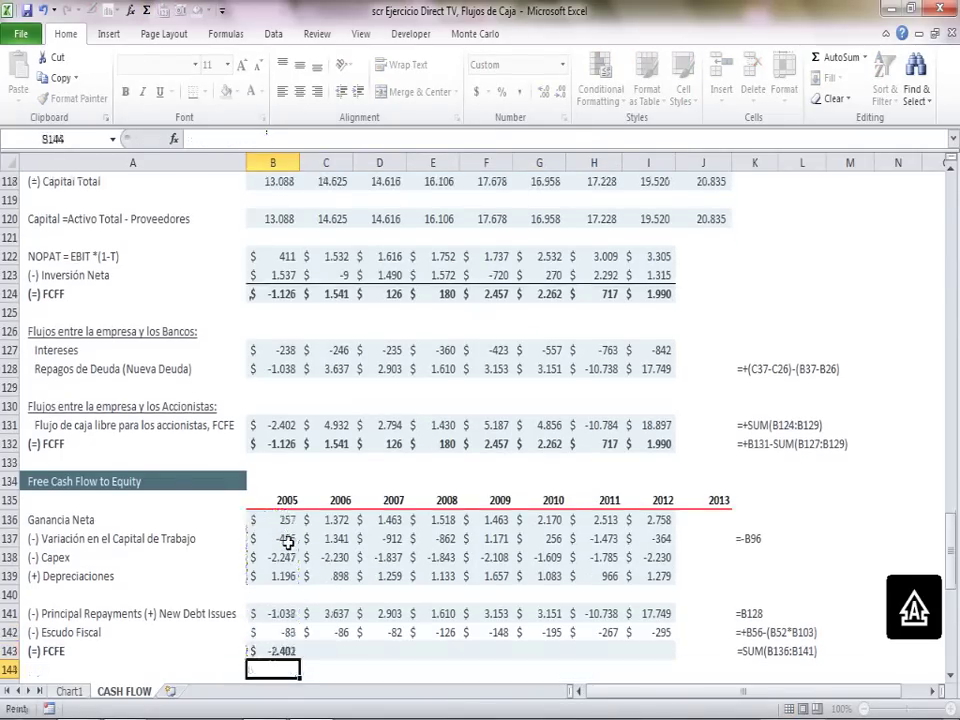
{"action": "key", "text": "ctrl+c"}
{"action": "key", "text": "shift+Right"}
{"action": "key", "text": "shift+Right"}
{"action": "key", "text": "shift+Right"}
{"action": "key", "text": "shift+Right"}
{"action": "key", "text": "shift+Right"}
{"action": "key", "text": "shift+Right"}
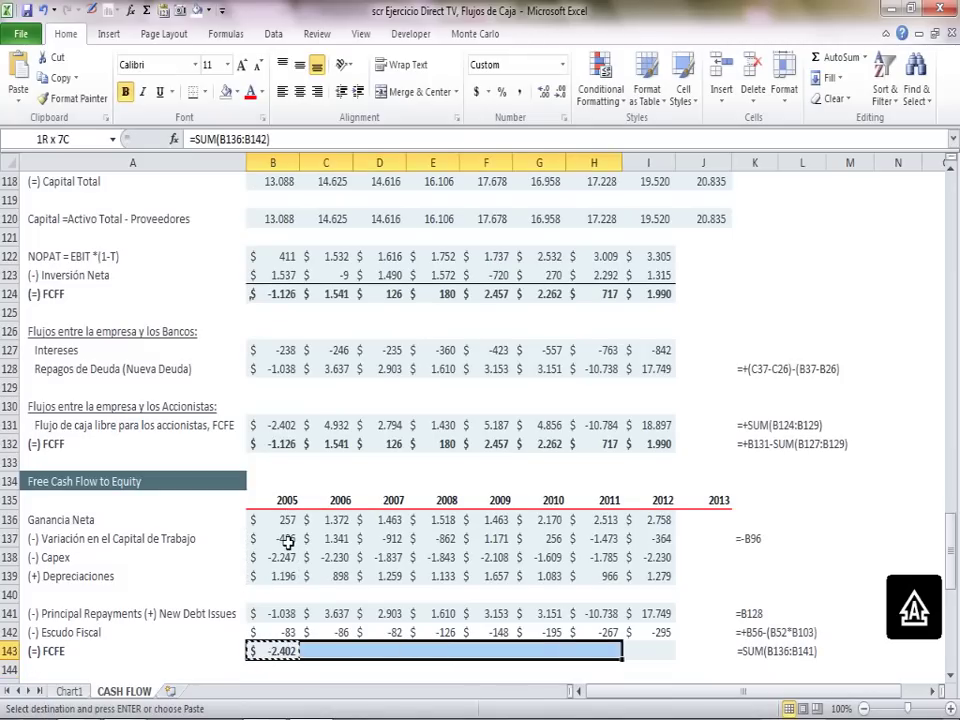
{"action": "key", "text": "shift+Right"}
{"action": "key", "text": "Return"}
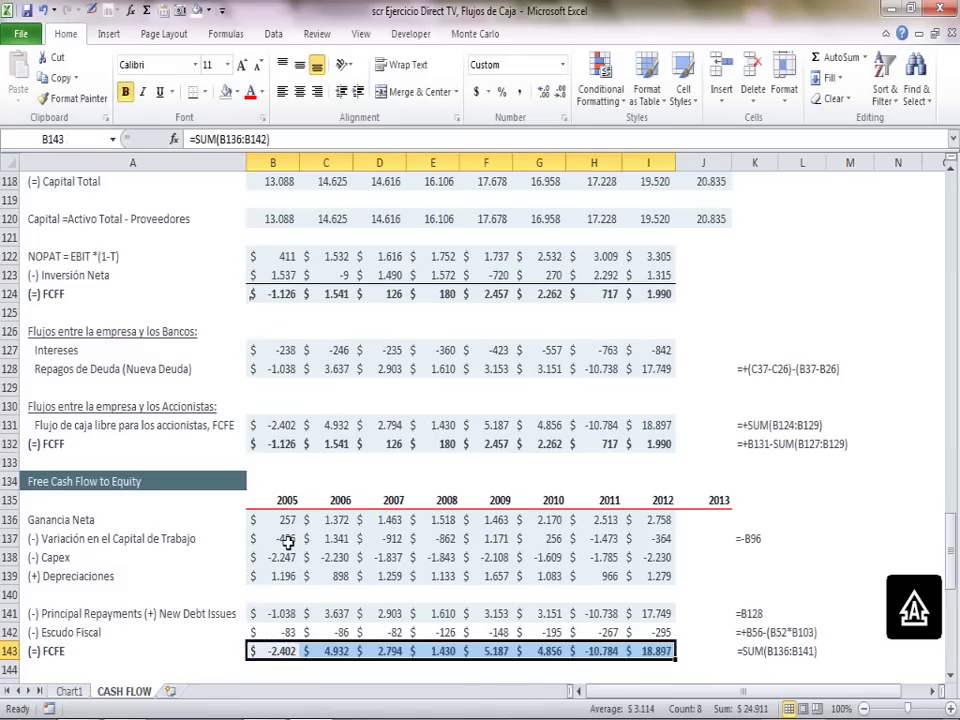
- Fill the FCFE total row B143:I143 and the shareholders' free cash flow row B131:I131 with the same light red
{"action": "left_click", "coordinate": [237, 92]}
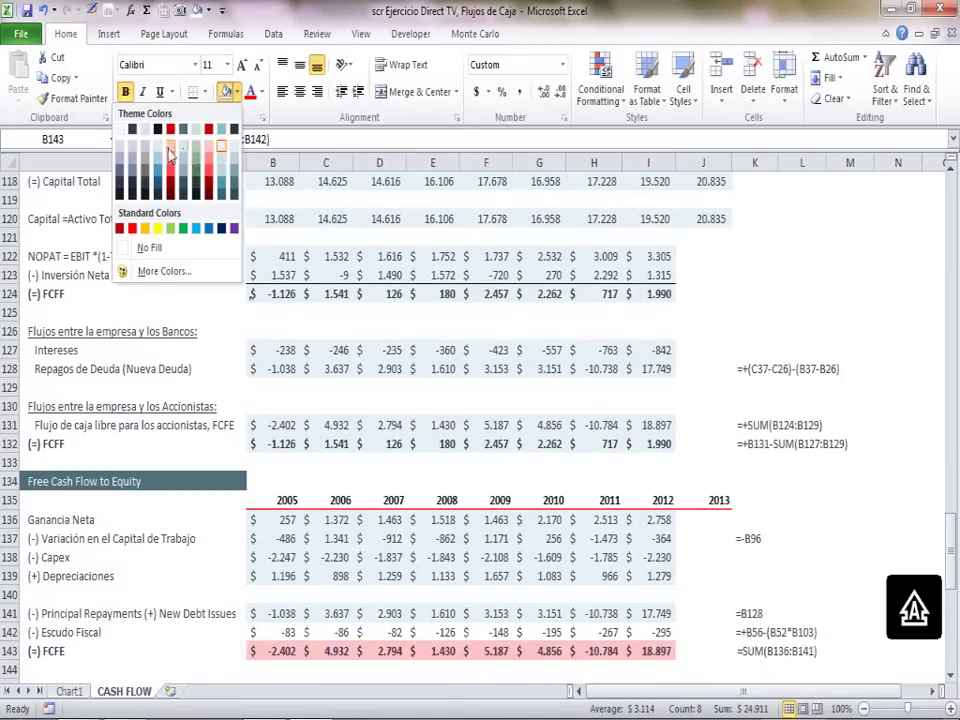
{"action": "left_click", "coordinate": [170, 152]}
{"action": "left_click", "coordinate": [271, 427]}
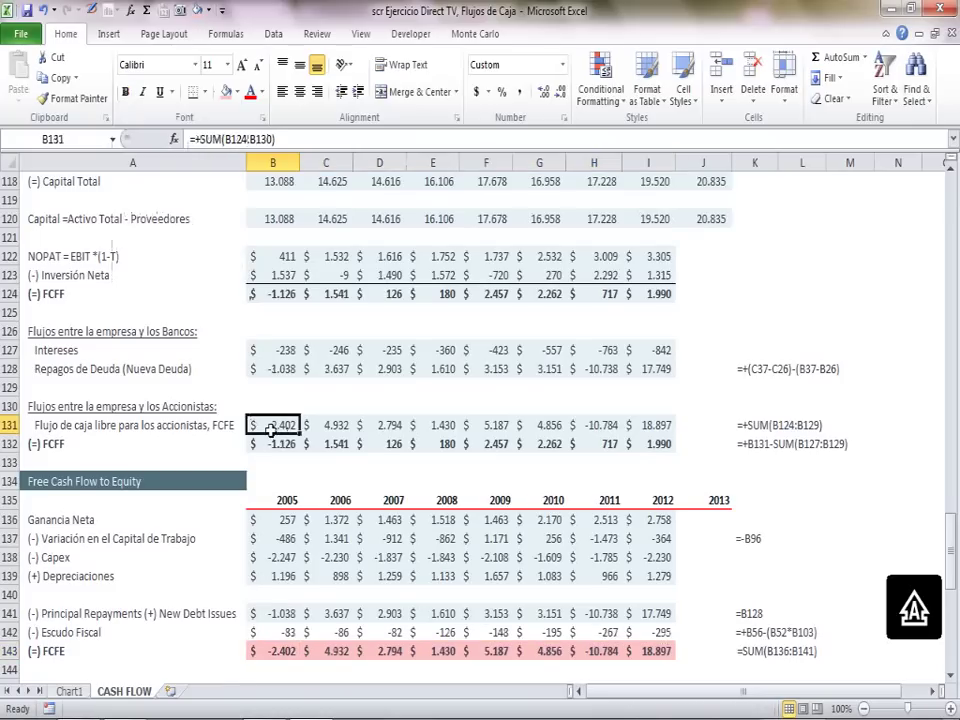
{"action": "key", "text": "shift+Right"}
{"action": "key", "text": "ctrl+shift+Right"}
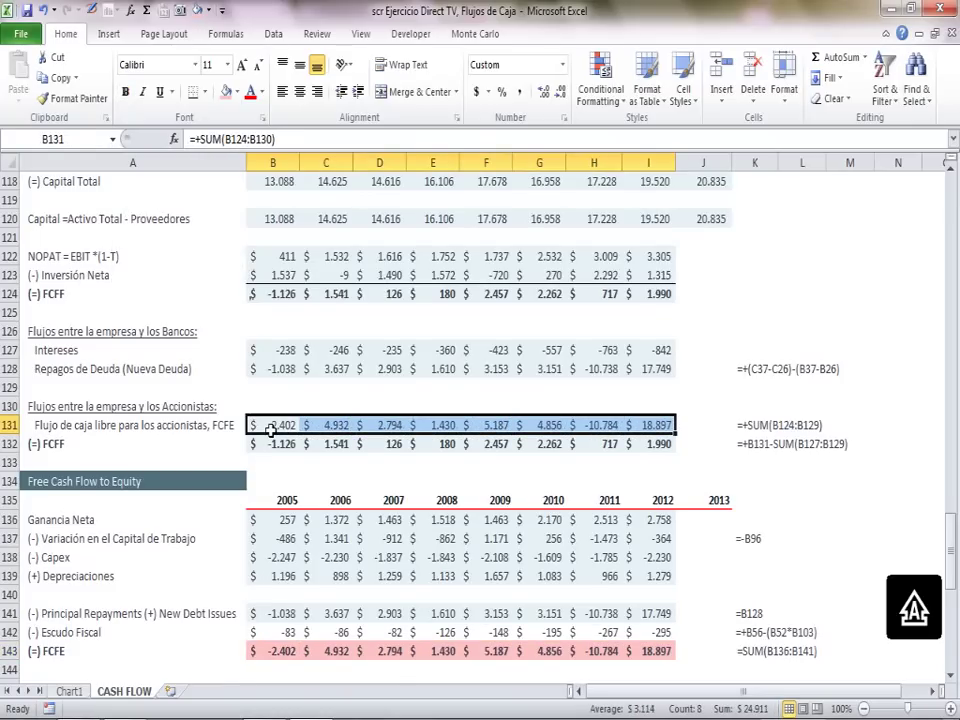
{"action": "key", "text": "F4"}
- Check the cash flow charts on the Chart1 sheet and return to the Valor Económico Agregado section of CASH FLOW
{"action": "left_click", "coordinate": [196, 649]}
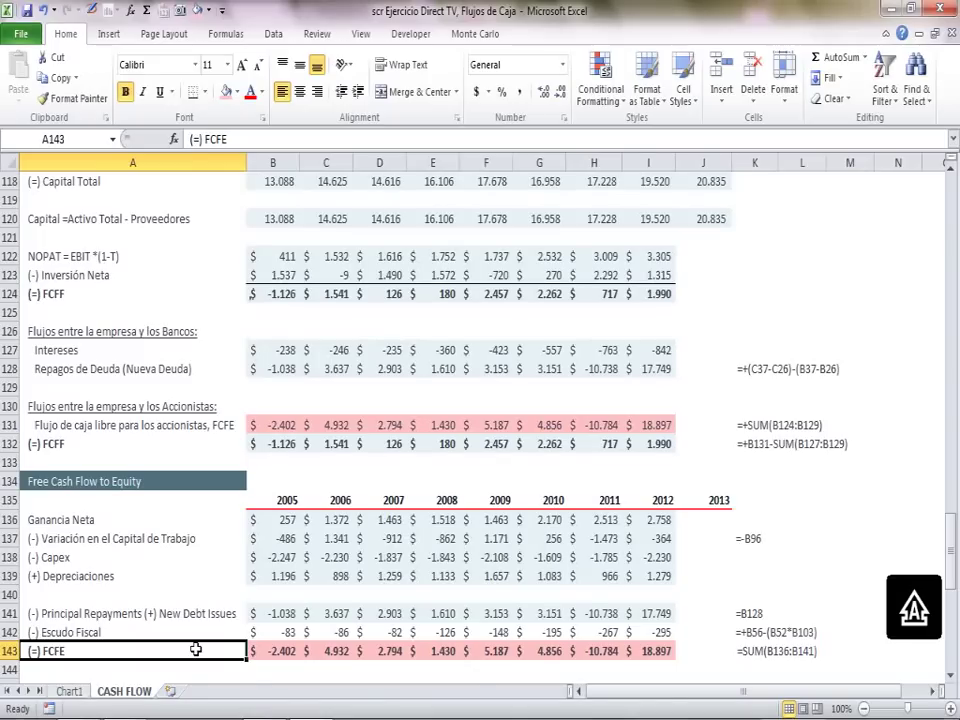
{"action": "key", "text": "Down"}
{"action": "key", "text": "Down"}
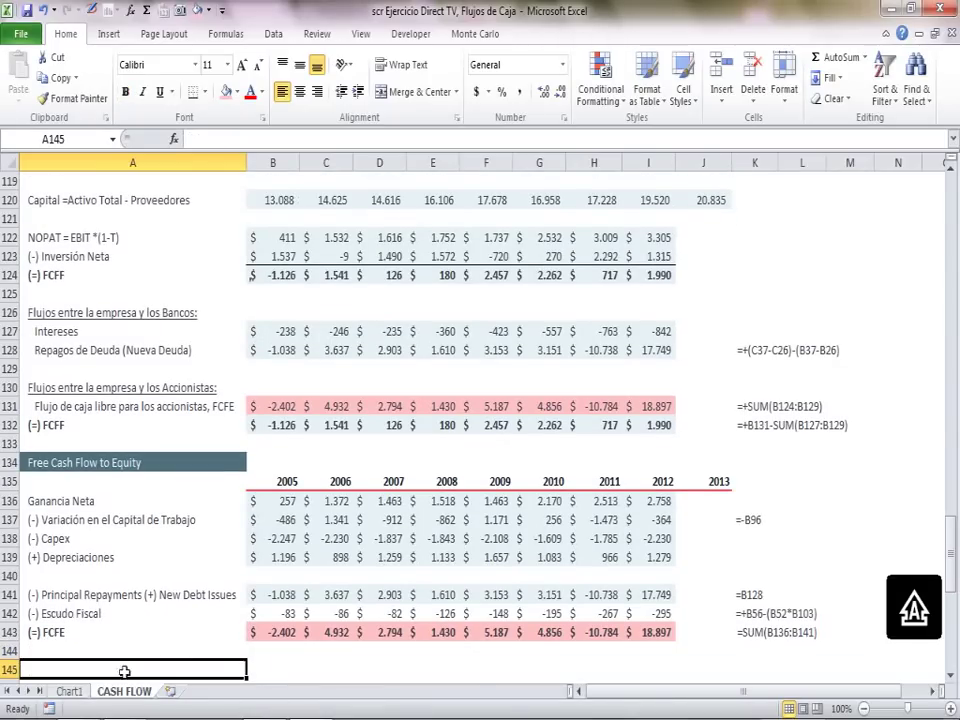
{"action": "left_click", "coordinate": [71, 691]}
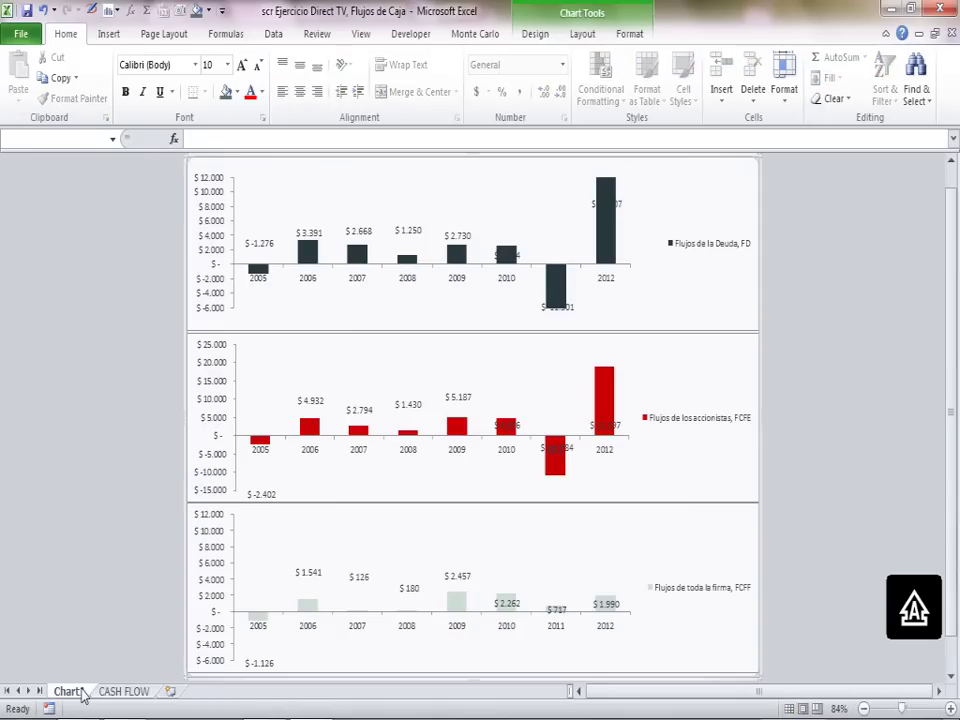
{"action": "left_click", "coordinate": [110, 692]}
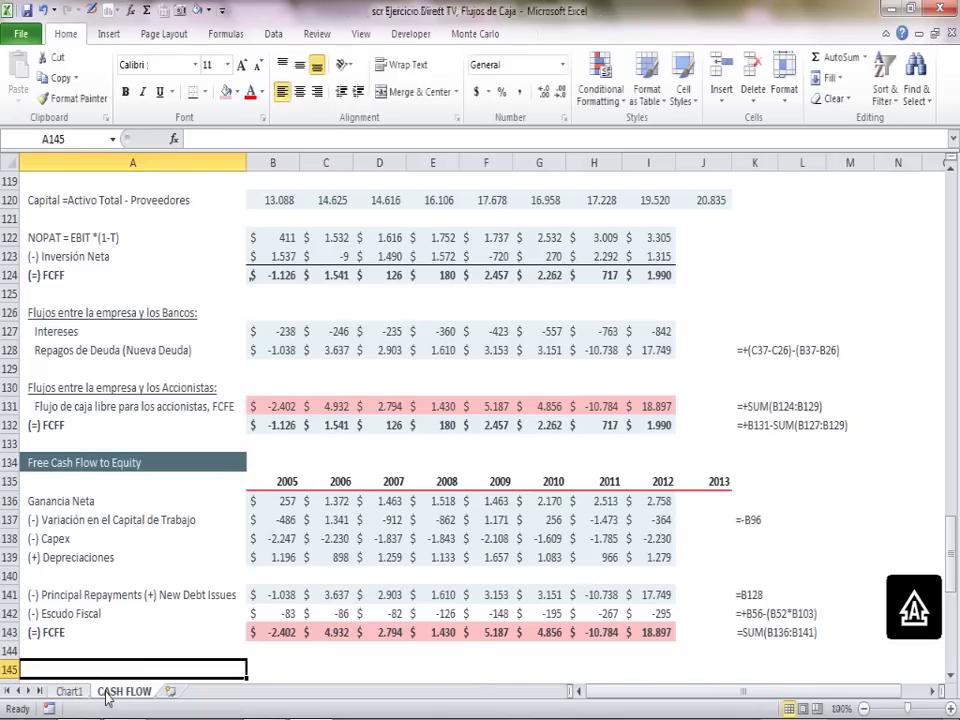
{"action": "left_click", "coordinate": [660, 597]}
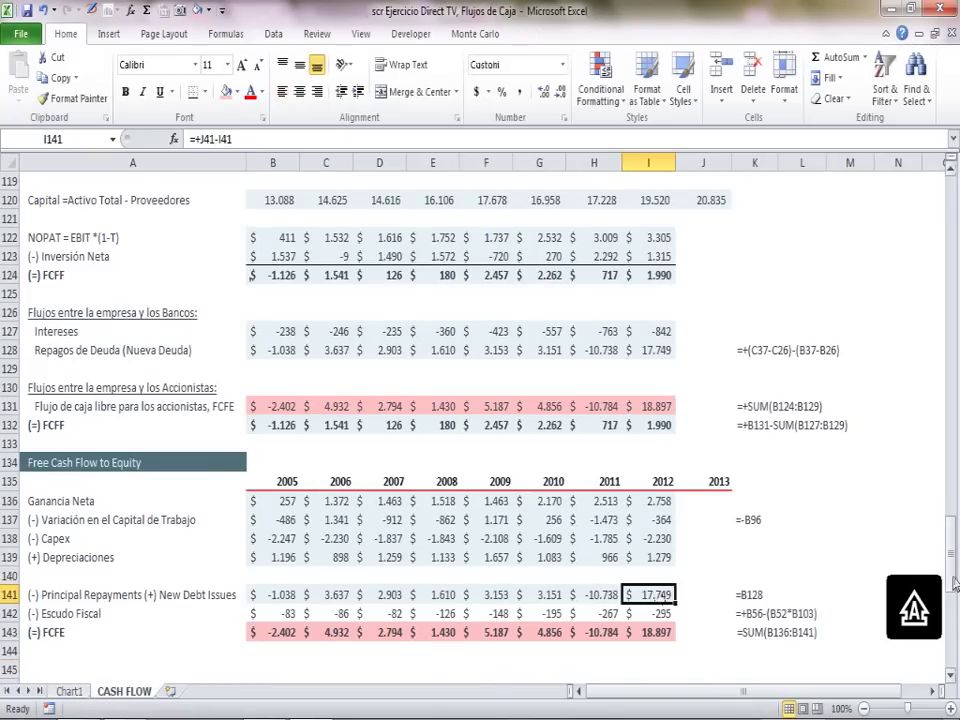
{"action": "left_click_drag", "start_coordinate": [949, 588], "coordinate": [955, 622]}
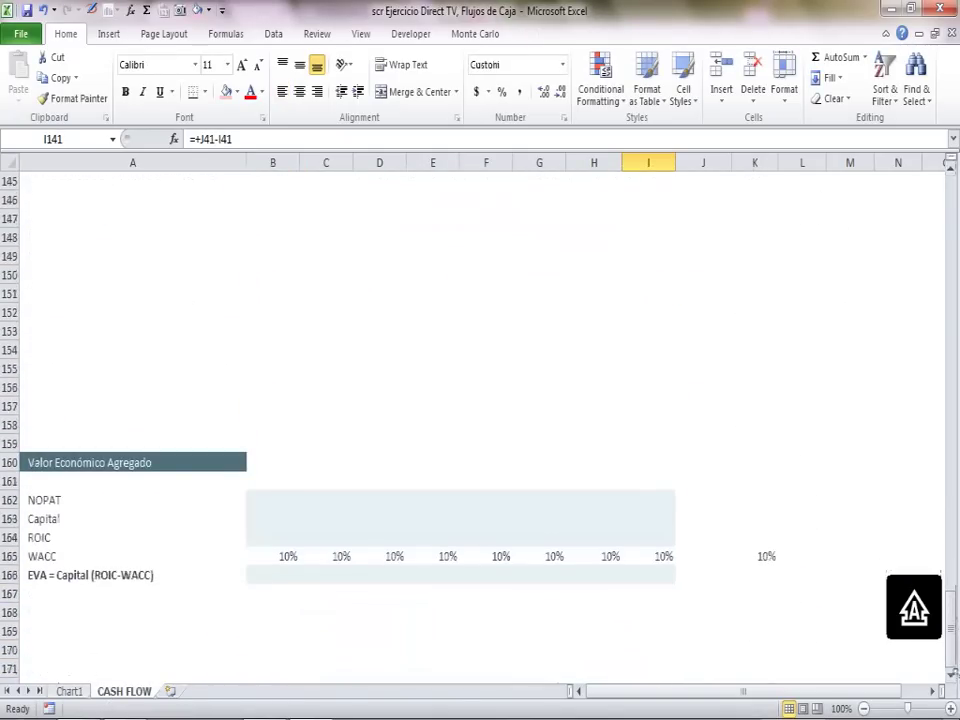
{"action": "left_click", "coordinate": [672, 328]}
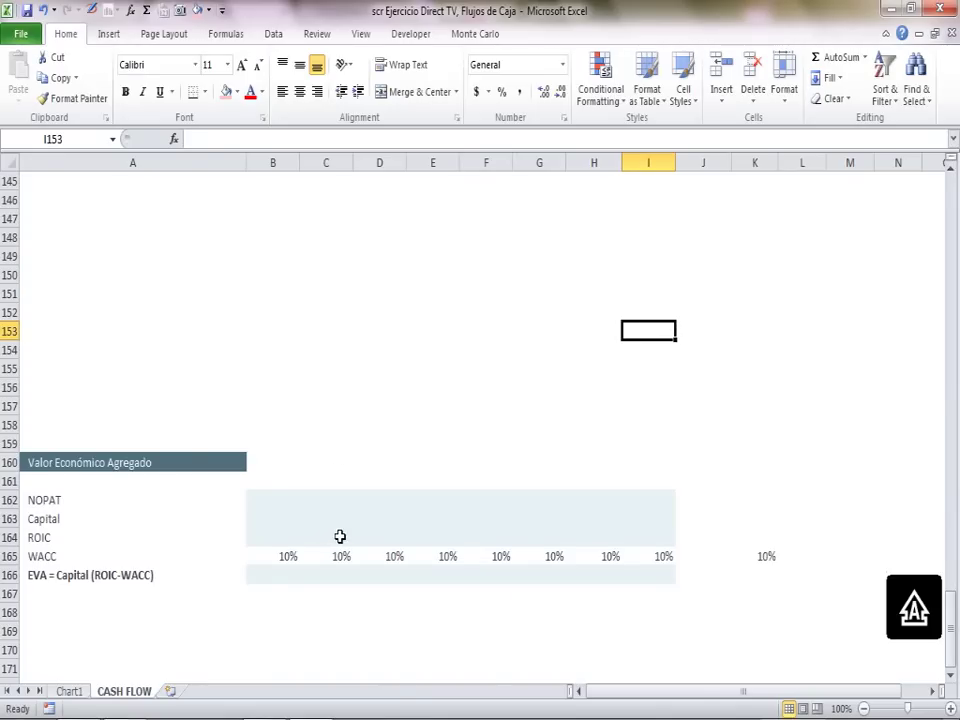
- Fill the Método 2 FCFF row, B124:I124, with a light green theme colour
{"action": "left_click_drag", "start_coordinate": [951, 615], "coordinate": [951, 524]}
{"action": "left_click_drag", "start_coordinate": [278, 320], "coordinate": [648, 315]}
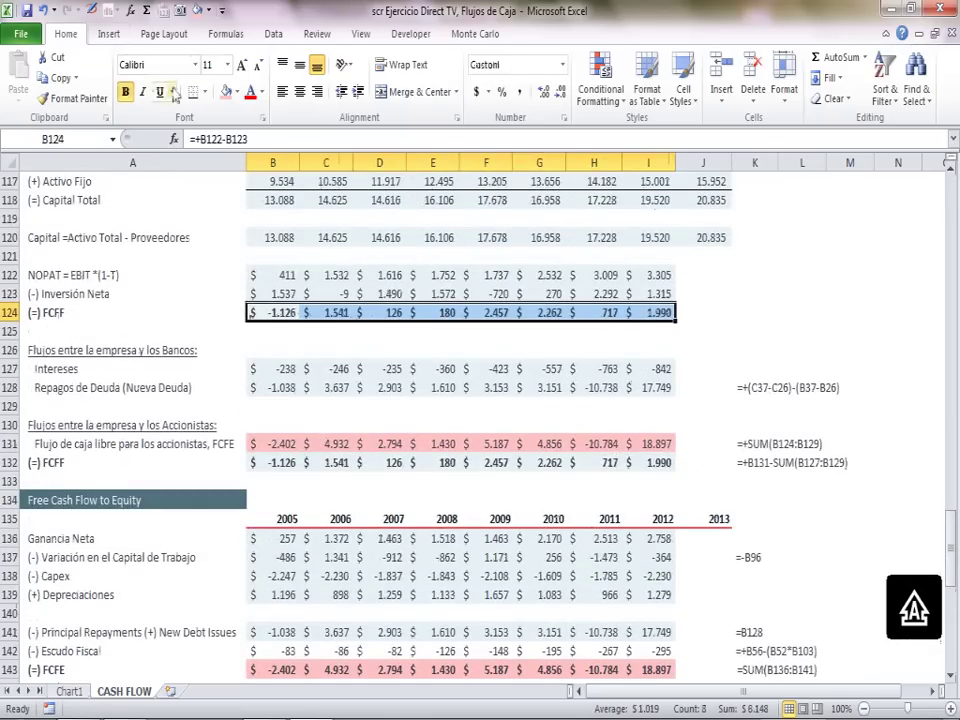
{"action": "left_click", "coordinate": [236, 91]}
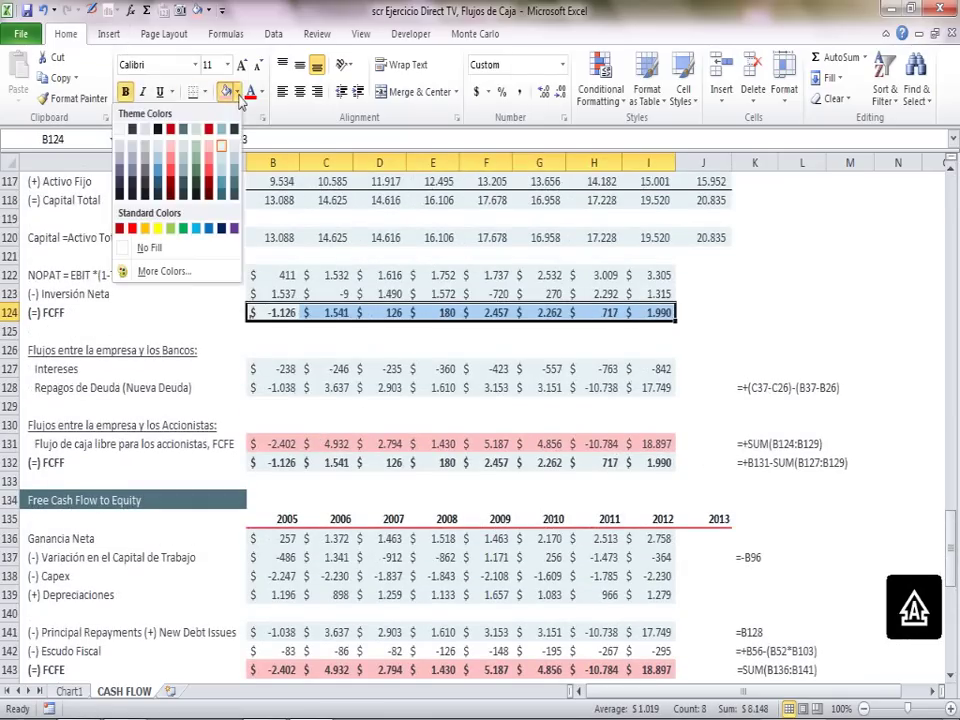
{"action": "left_click", "coordinate": [197, 155]}
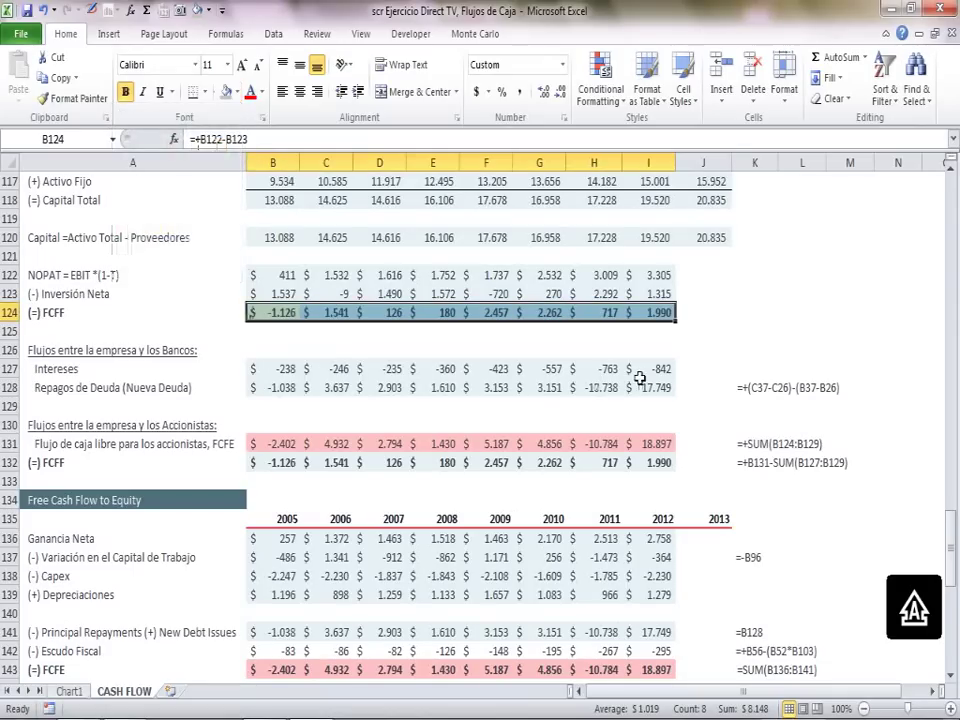
{"action": "left_click", "coordinate": [722, 348]}
- Link the 2005 NOPAT in B162 of the Valor Económico Agregado section to the NOPAT calculated above, =+B105
{"action": "left_click_drag", "start_coordinate": [951, 528], "coordinate": [955, 595]}
{"action": "left_click", "coordinate": [342, 557]}
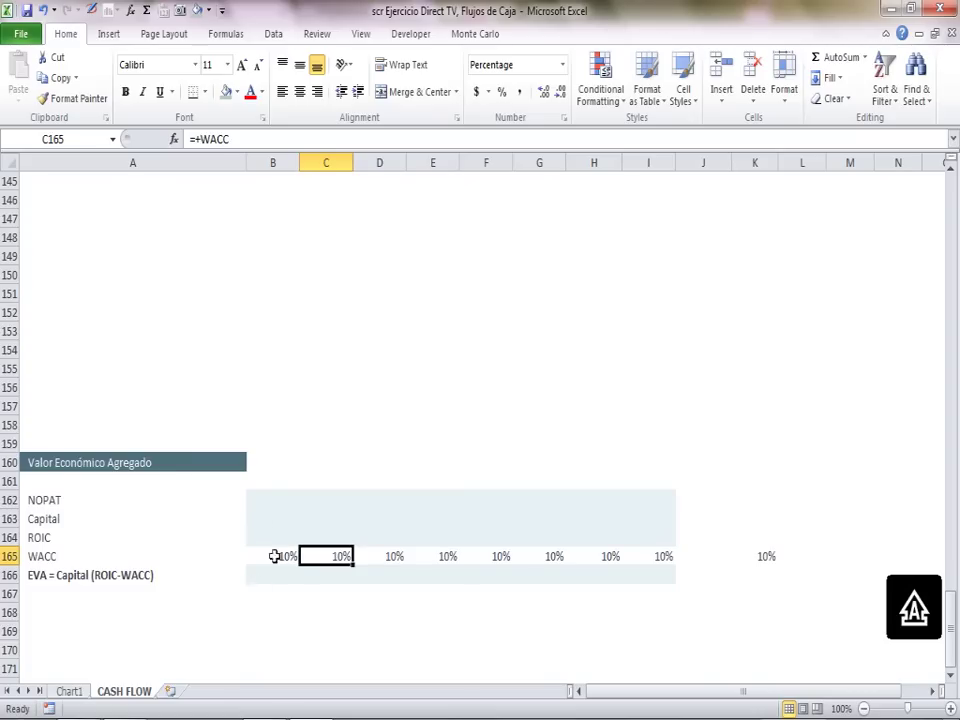
{"action": "left_click", "coordinate": [273, 505]}
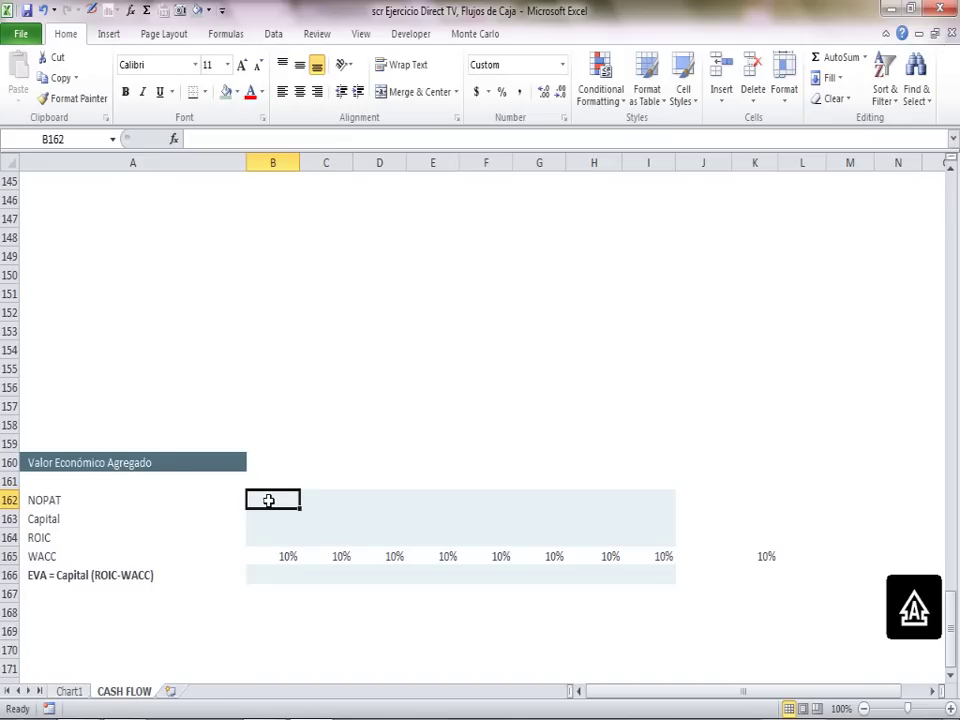
{"action": "type", "text": "+"}
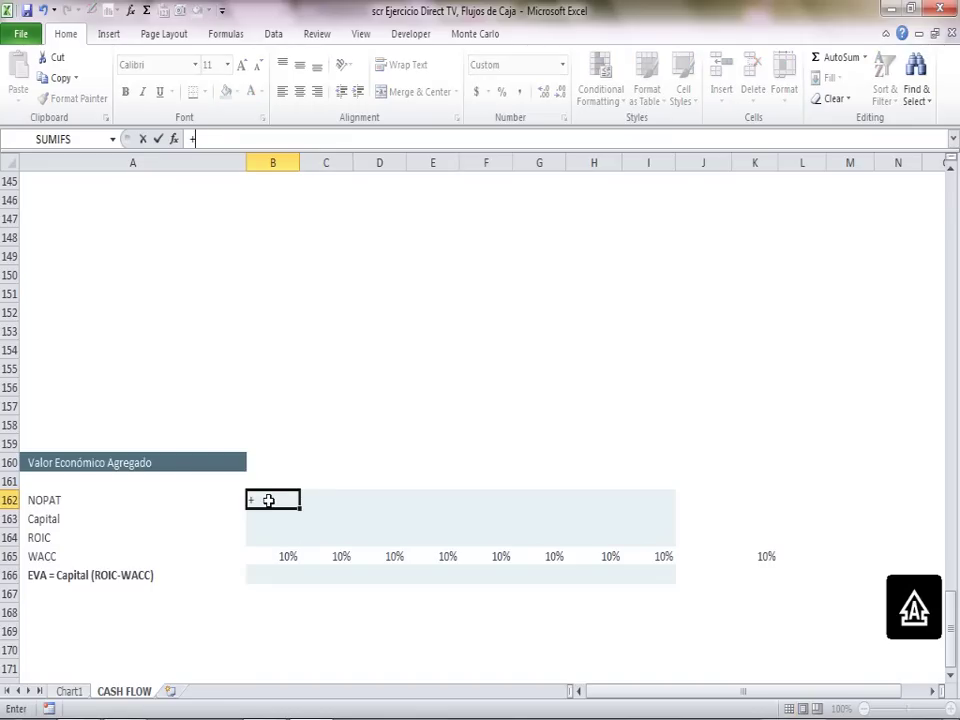
{"action": "left_click_drag", "start_coordinate": [950, 620], "coordinate": [931, 450]}
{"action": "left_click", "coordinate": [253, 651]}
{"action": "key", "text": "Return"}
- Copy the NOPAT link from B162 across to I162 for 2006 through 2012
{"action": "left_click", "coordinate": [288, 651]}
{"action": "key", "text": "ctrl+c"}
{"action": "key", "text": "shift+Right"}
{"action": "key", "text": "shift+Right"}
{"action": "key", "text": "shift+Right"}
{"action": "key", "text": "shift+Right"}
{"action": "key", "text": "shift+Right"}
{"action": "key", "text": "shift+Right"}
{"action": "key", "text": "shift+Right"}
{"action": "key", "text": "shift+Right"}
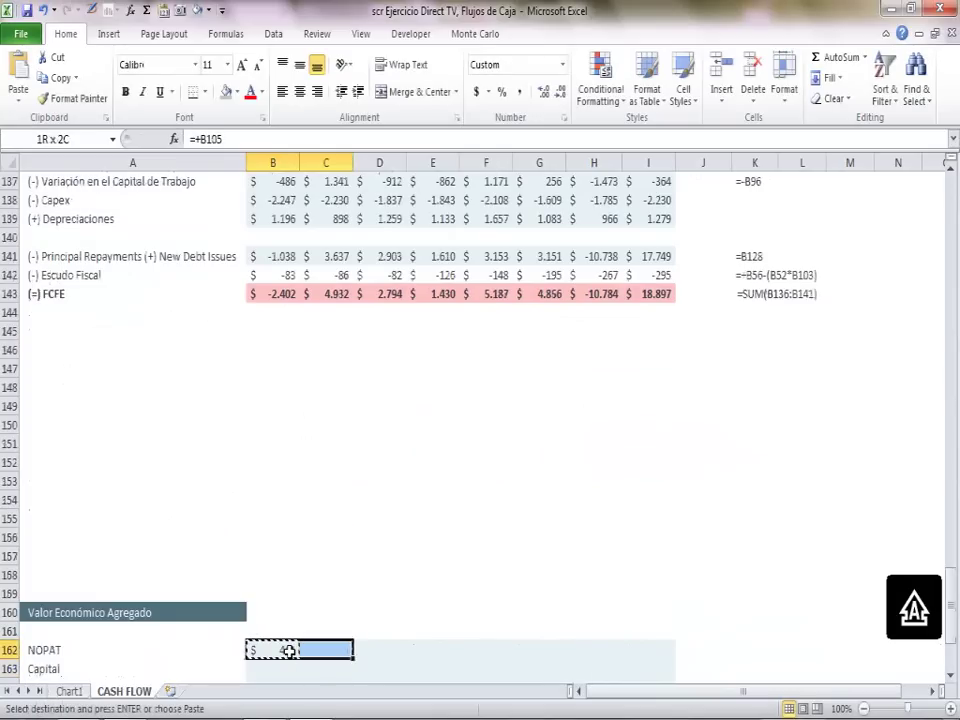
{"action": "key", "text": "Return"}
- Link the 2005 Capital in B163 to the Capital Total of Método 2, +B118
{"action": "key", "text": "Down"}
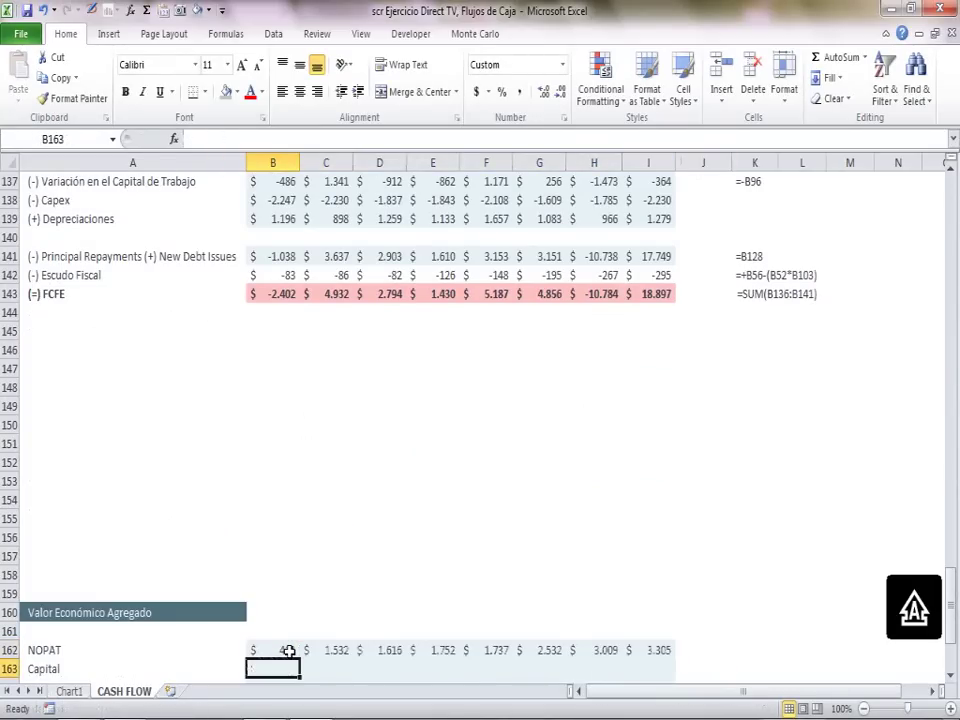
{"action": "type", "text": "+"}
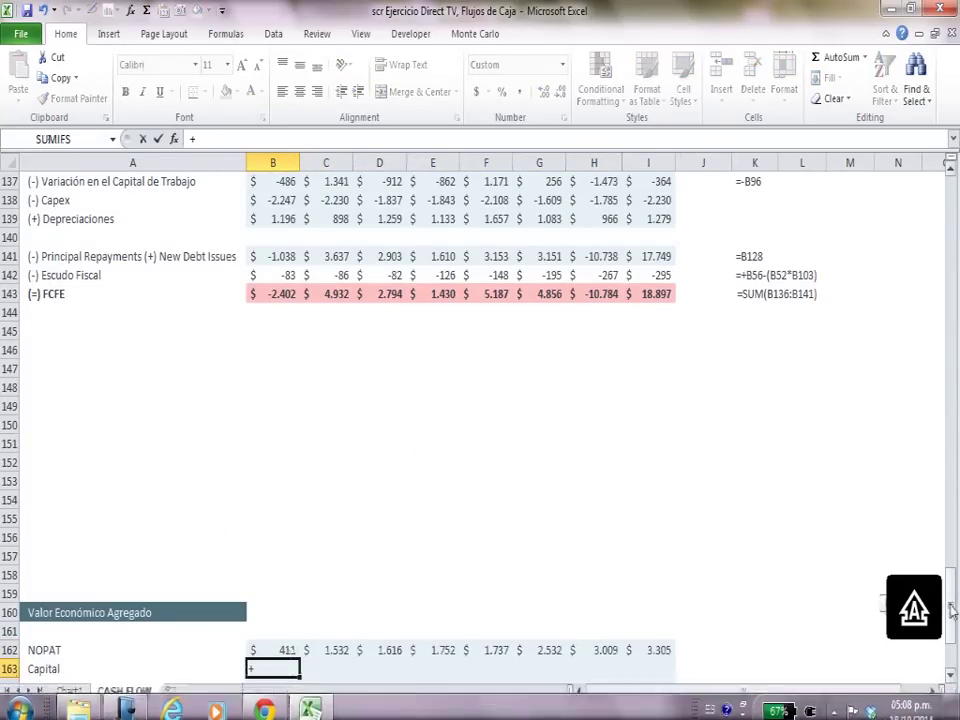
{"action": "left_click_drag", "start_coordinate": [951, 605], "coordinate": [948, 527]}
{"action": "left_click", "coordinate": [283, 370]}
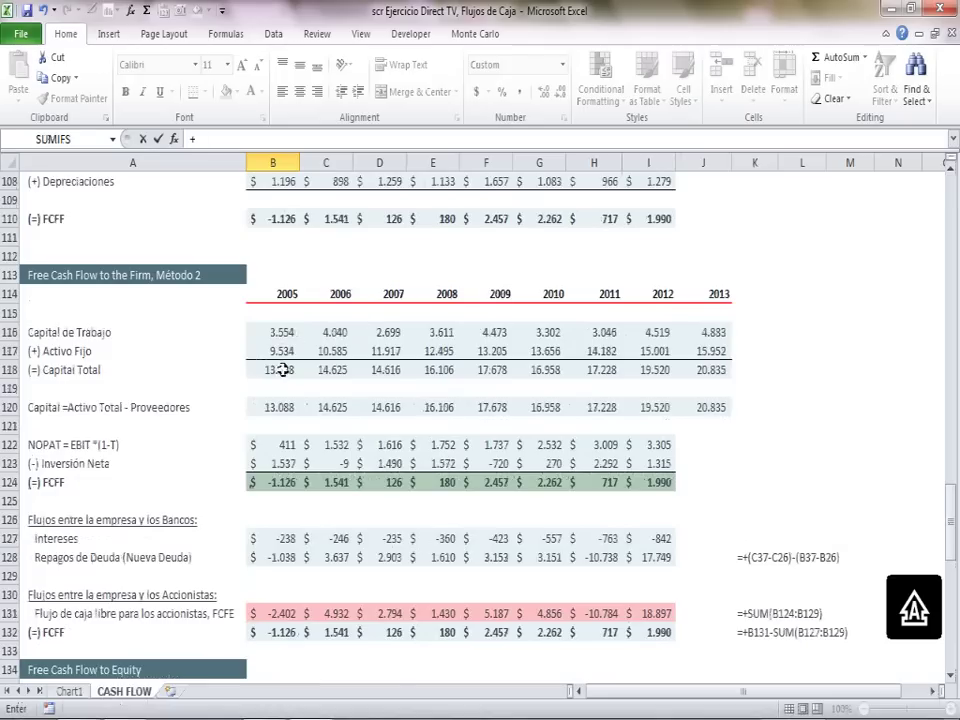
{"action": "key", "text": "Return"}
- Copy the Capital link from B163 across to I163 for 2006 through 2012
{"action": "key", "text": "Up"}
{"action": "key", "text": "ctrl+c"}
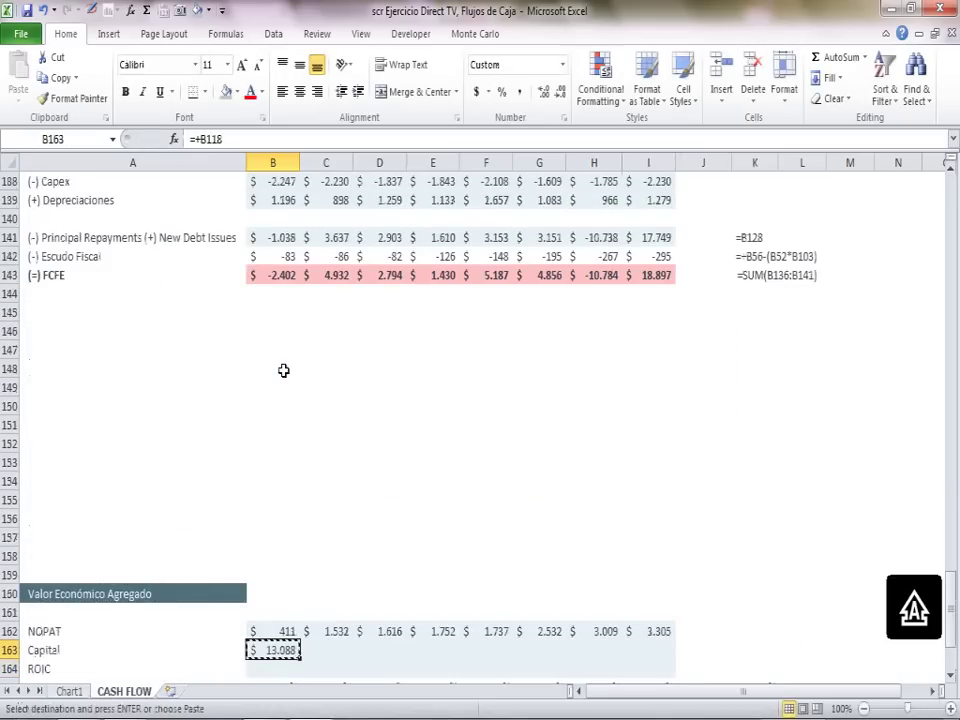
{"action": "key", "text": "shift+Right"}
{"action": "key", "text": "shift+Right"}
{"action": "key", "text": "shift+Right"}
{"action": "key", "text": "shift+Right"}
{"action": "key", "text": "shift+Right"}
{"action": "key", "text": "shift+Right"}
{"action": "key", "text": "shift+Right"}
{"action": "key", "text": "Return"}
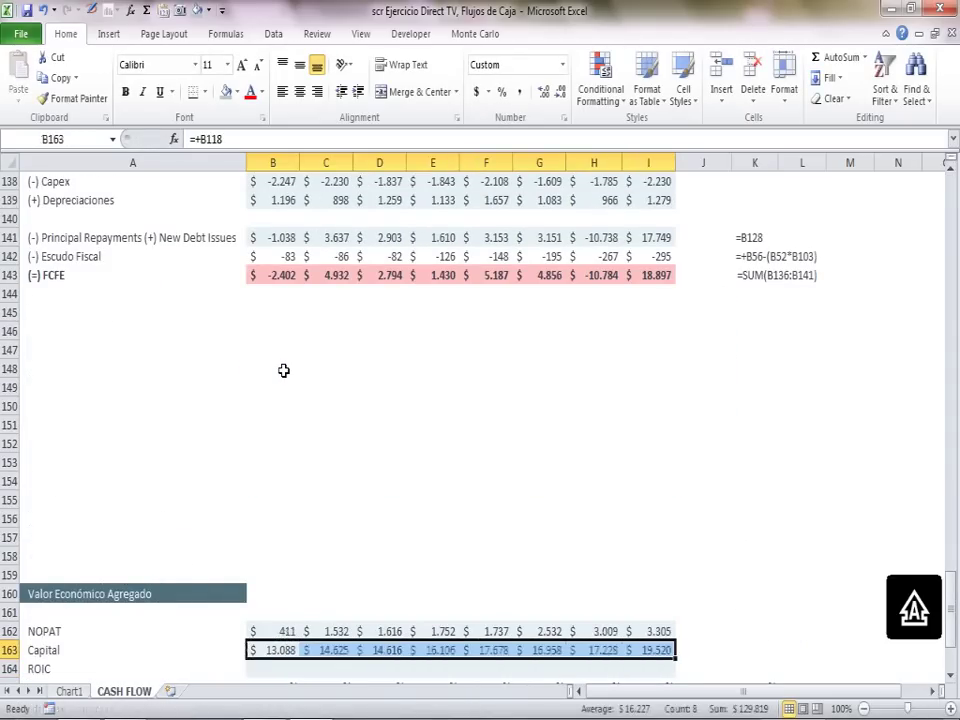
- Compute the 2005 ROIC in B164 as NOPAT divided by Capital, +B162/B163
{"action": "key", "text": "Down"}
{"action": "key", "text": "Down"}
{"action": "key", "text": "Down"}
{"action": "key", "text": "Up"}
{"action": "key", "text": "Up"}
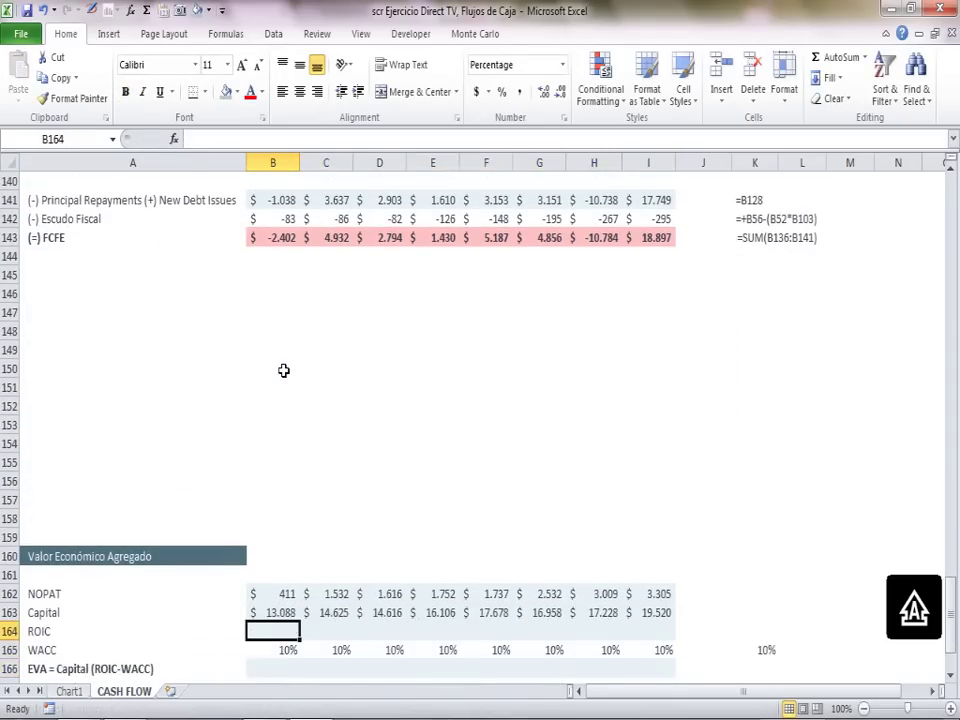
{"action": "type", "text": "+"}
{"action": "key", "text": "Up"}
{"action": "key", "text": "Up"}
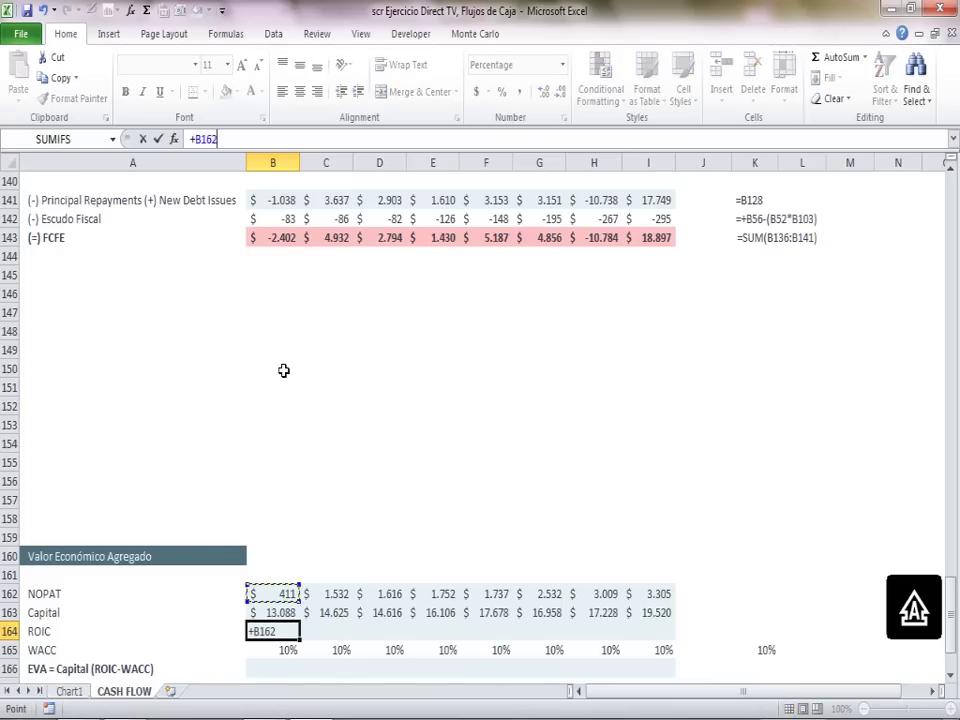
{"action": "type", "text": "/"}
{"action": "key", "text": "Up"}
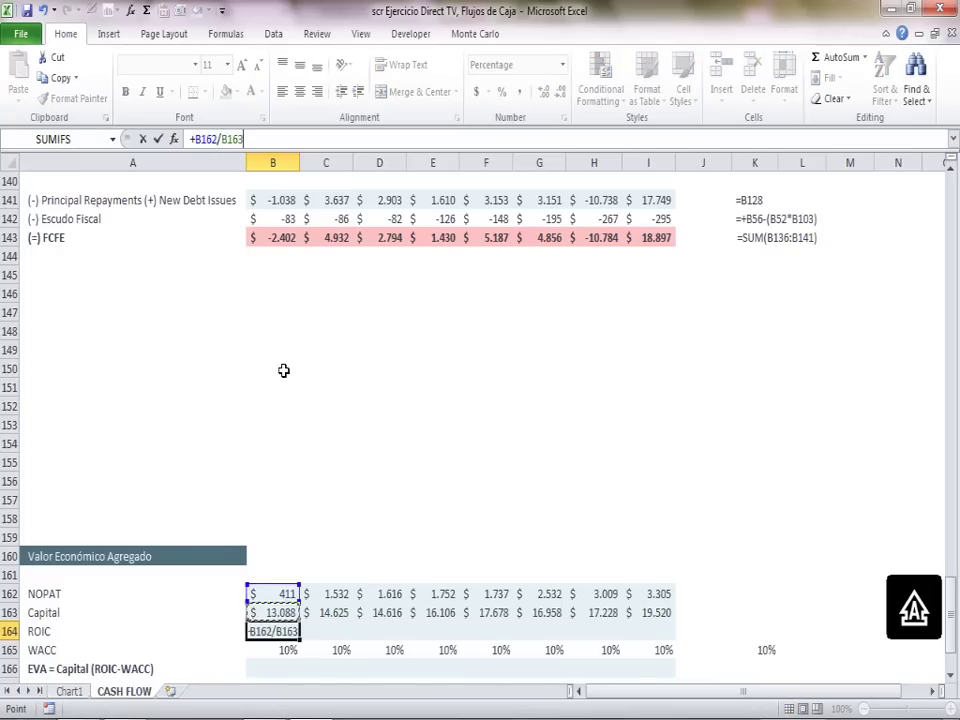
{"action": "key", "text": "Return"}
- Copy the ROIC formula from B164 across to I164 for 2006 through 2012
{"action": "key", "text": "Up"}
{"action": "key", "text": "ctrl+c"}
{"action": "key", "text": "shift+Right"}
{"action": "key", "text": "shift+Right"}
{"action": "key", "text": "shift+Right"}
{"action": "key", "text": "shift+Right"}
{"action": "key", "text": "shift+Right"}
{"action": "key", "text": "shift+Right"}
{"action": "key", "text": "shift+Right"}
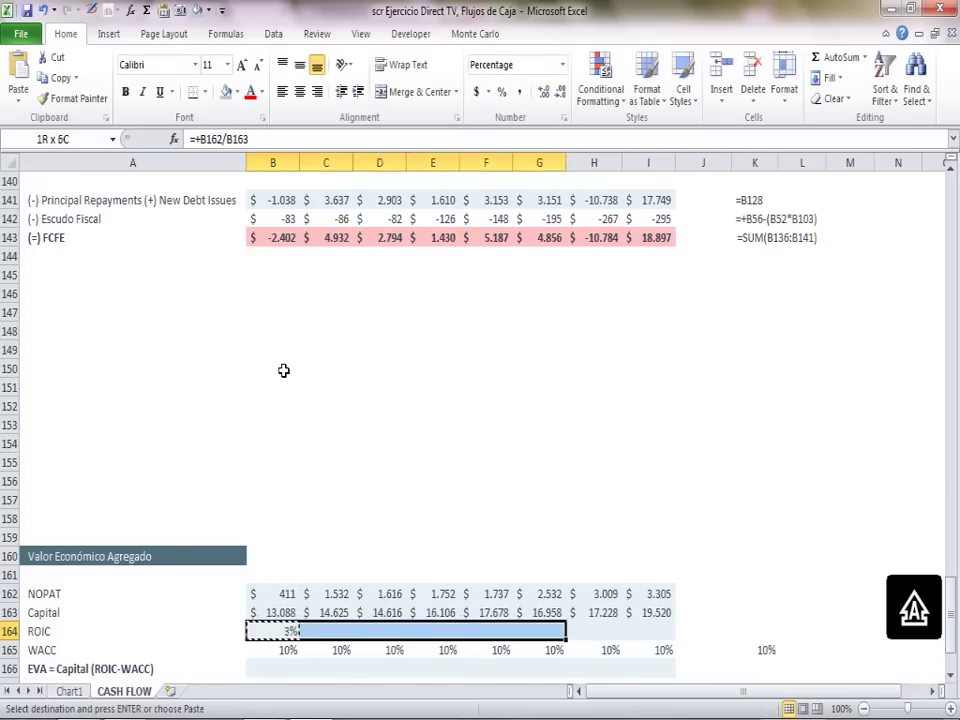
{"action": "key", "text": "Return"}
- Examine the WACC row 165 from 2005 through 2012 against the ROIC values above it
{"action": "key", "text": "Down"}
{"action": "key", "text": "Down"}
{"action": "key", "text": "Down"}
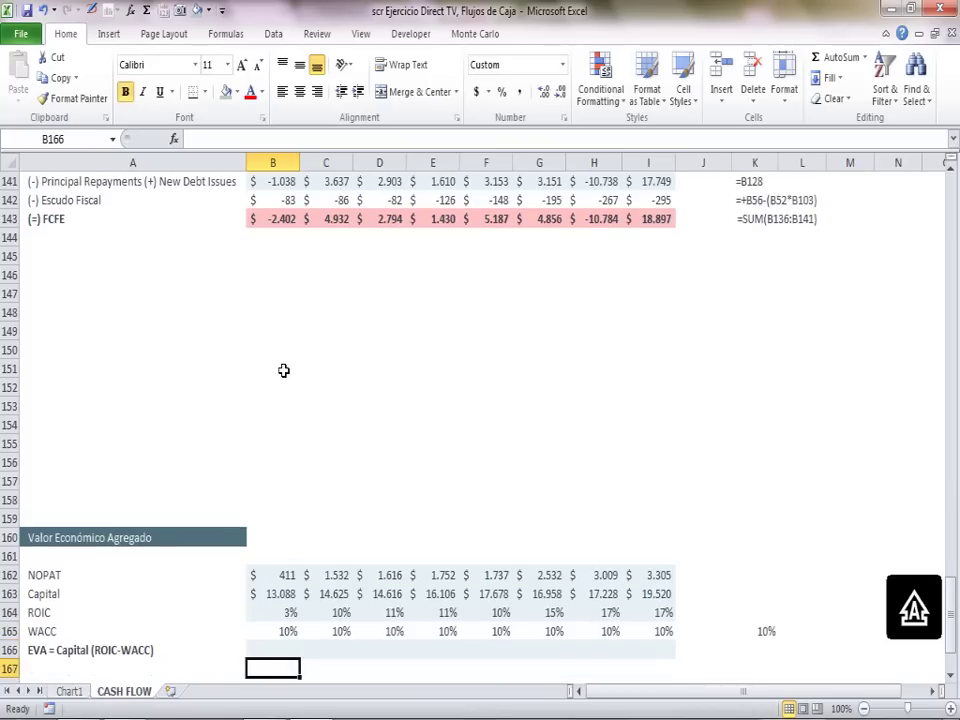
{"action": "key", "text": "Up"}
{"action": "key", "text": "Up"}
{"action": "key", "text": "Right"}
{"action": "key", "text": "Right"}
{"action": "key", "text": "Right"}
{"action": "key", "text": "Right"}
{"action": "key", "text": "Right"}
{"action": "key", "text": "Right"}
{"action": "key", "text": "Right"}
{"action": "key", "text": "Right"}
{"action": "key", "text": "Left"}
{"action": "key", "text": "Left"}
{"action": "key", "text": "Left"}
{"action": "key", "text": "Left"}
{"action": "key", "text": "Left"}
{"action": "key", "text": "Left"}
{"action": "key", "text": "Left"}
{"action": "key", "text": "Left"}
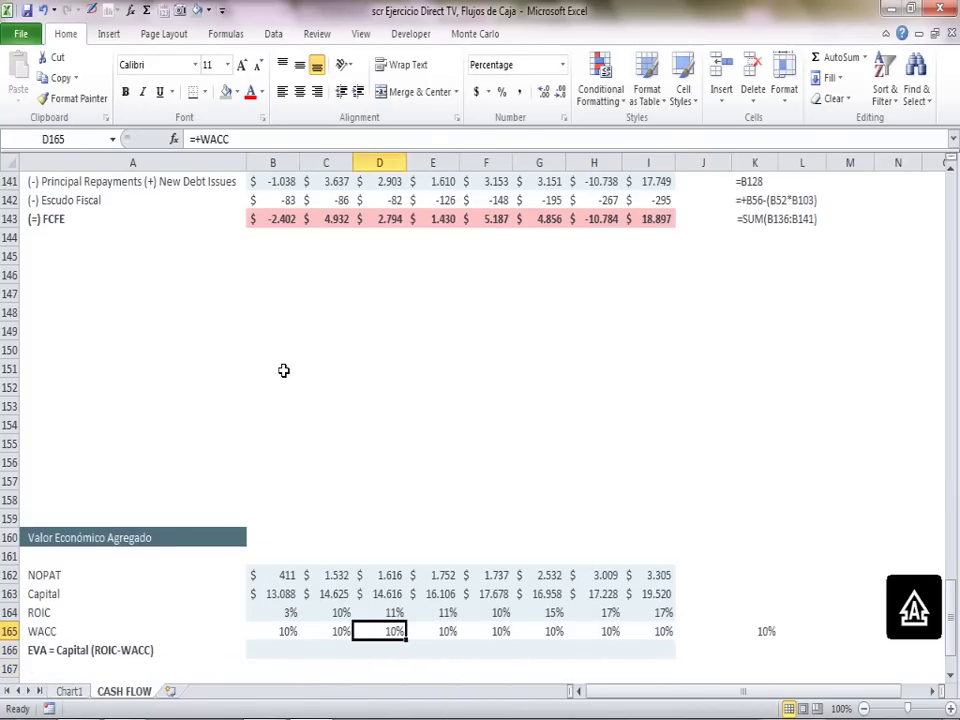
- Compute the 2005 EVA in B166 as Capital times the spread of ROIC over WACC, +B163*(B164-B165)
{"action": "key", "text": "Down"}
{"action": "type", "text": "+"}
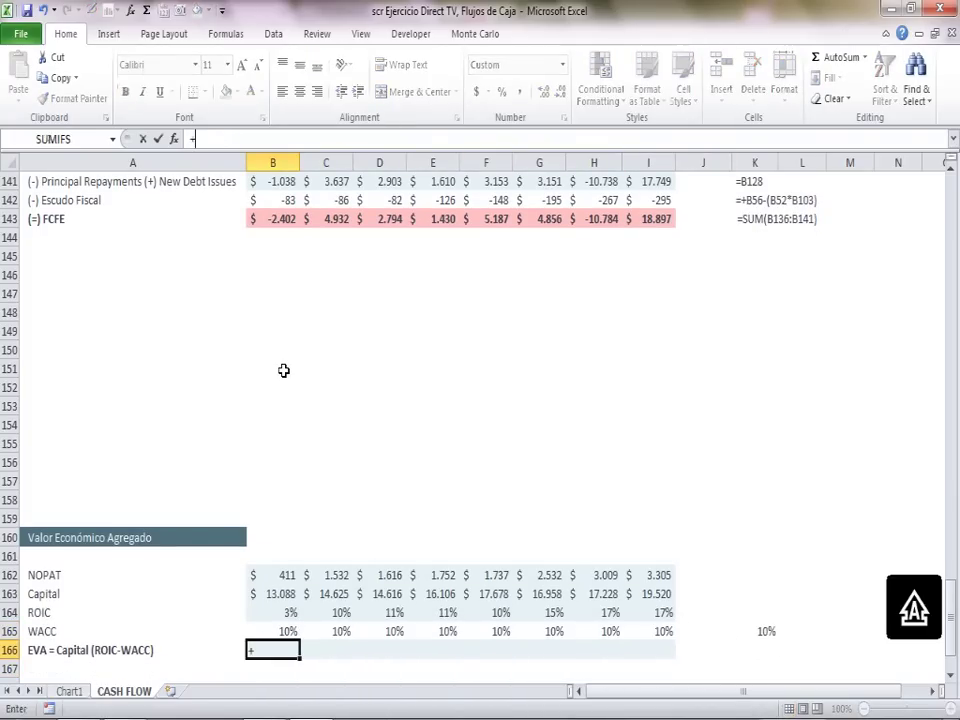
{"action": "key", "text": "Up"}
{"action": "key", "text": "Up"}
{"action": "key", "text": "Up"}
{"action": "type", "text": "*("}
{"action": "key", "text": "Up"}
{"action": "key", "text": "Up"}
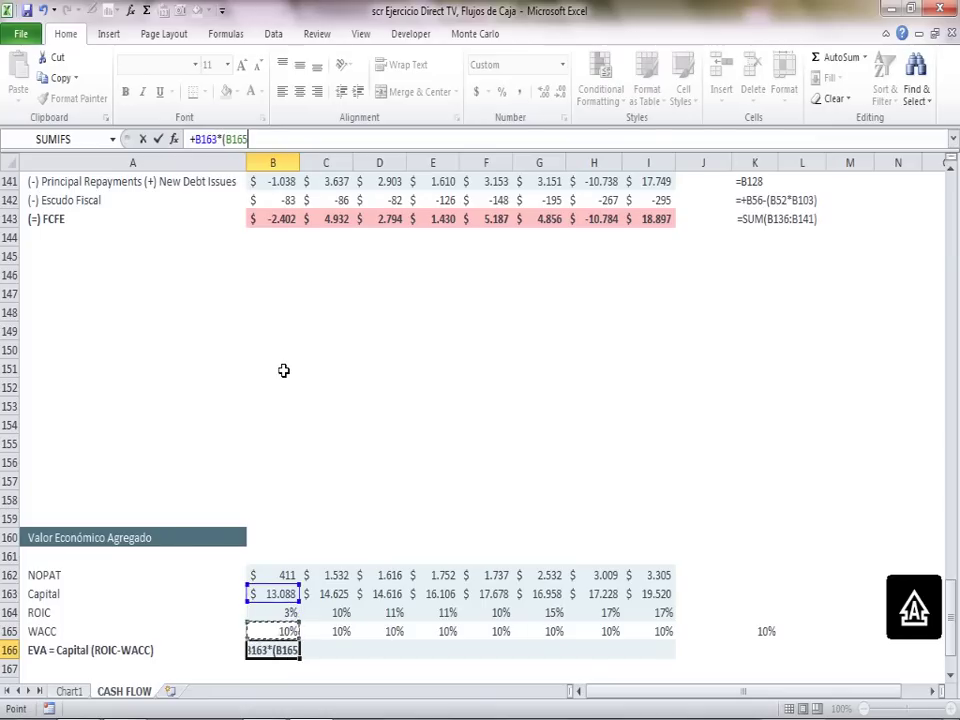
{"action": "type", "text": "-"}
{"action": "key", "text": "Up"}
{"action": "type", "text": ")"}
{"action": "key", "text": "Return"}
- Copy the EVA formula from B166 across to I166 for 2006 through 2012
{"action": "key", "text": "Up"}
{"action": "key", "text": "ctrl+c"}
{"action": "key", "text": "shift+Right"}
{"action": "key", "text": "shift+Right"}
{"action": "key", "text": "shift+Right"}
{"action": "key", "text": "shift+Right"}
{"action": "key", "text": "shift+Right"}
{"action": "key", "text": "shift+Right"}
{"action": "key", "text": "shift+Right"}
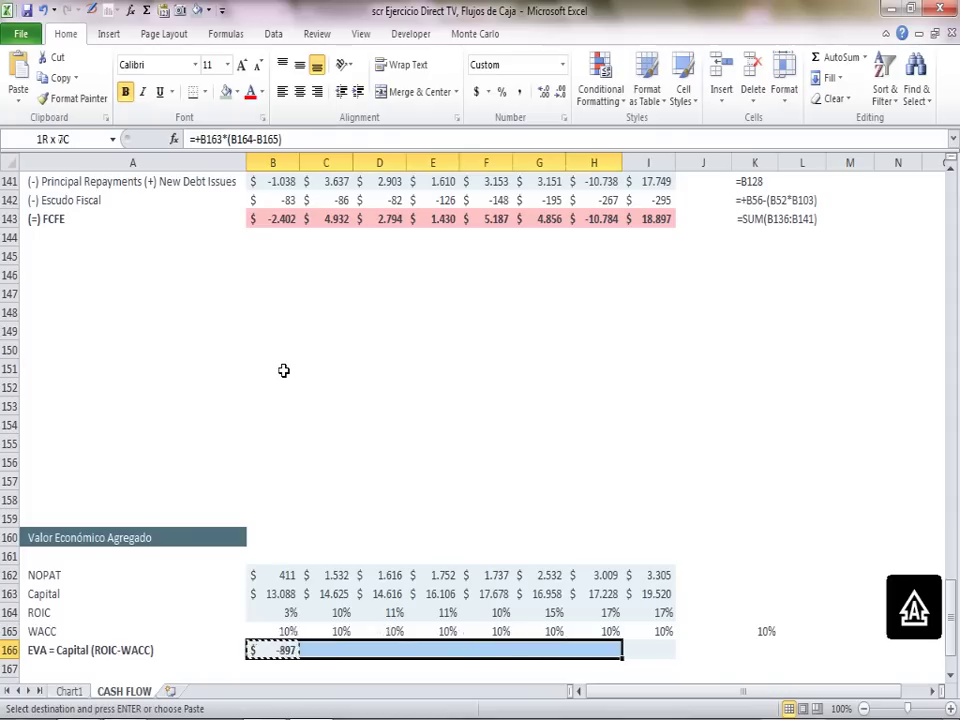
{"action": "key", "text": "Return"}
{"action": "key", "text": "Down"}
{"action": "key", "text": "Down"}
{"action": "key", "text": "Down"}
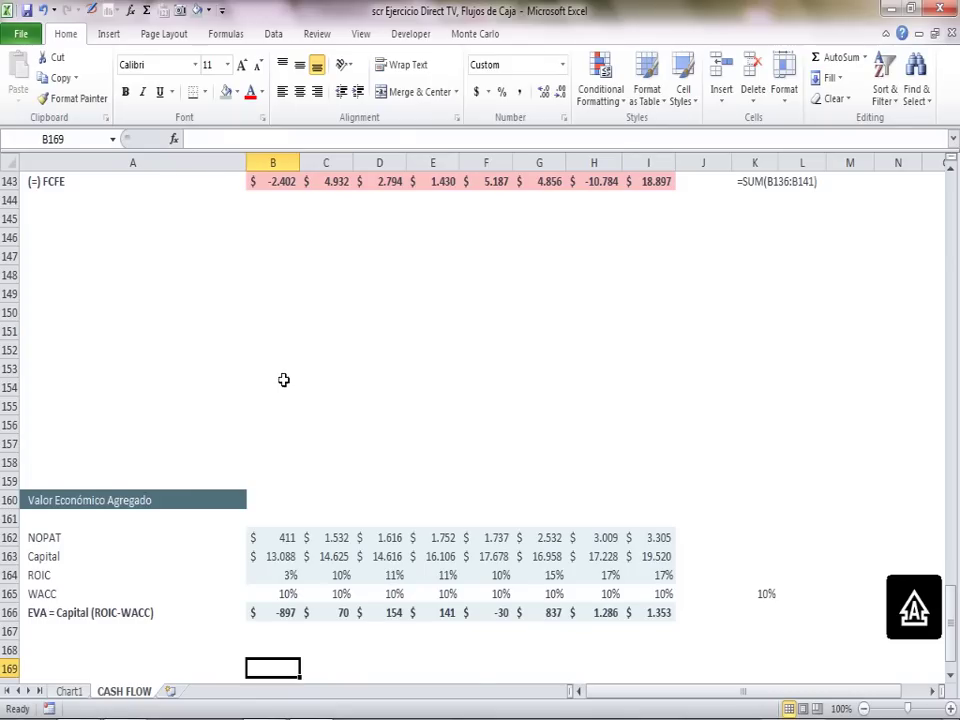
- Annotate in ink: circle the 2005 EVA with a minus sign, brace 2006–2008 with a circled plus, and underline 2007's ROIC and WACC
{"action": "mouse_move", "coordinate": [361, 677]}
{"action": "left_click", "coordinate": [90, 11]}
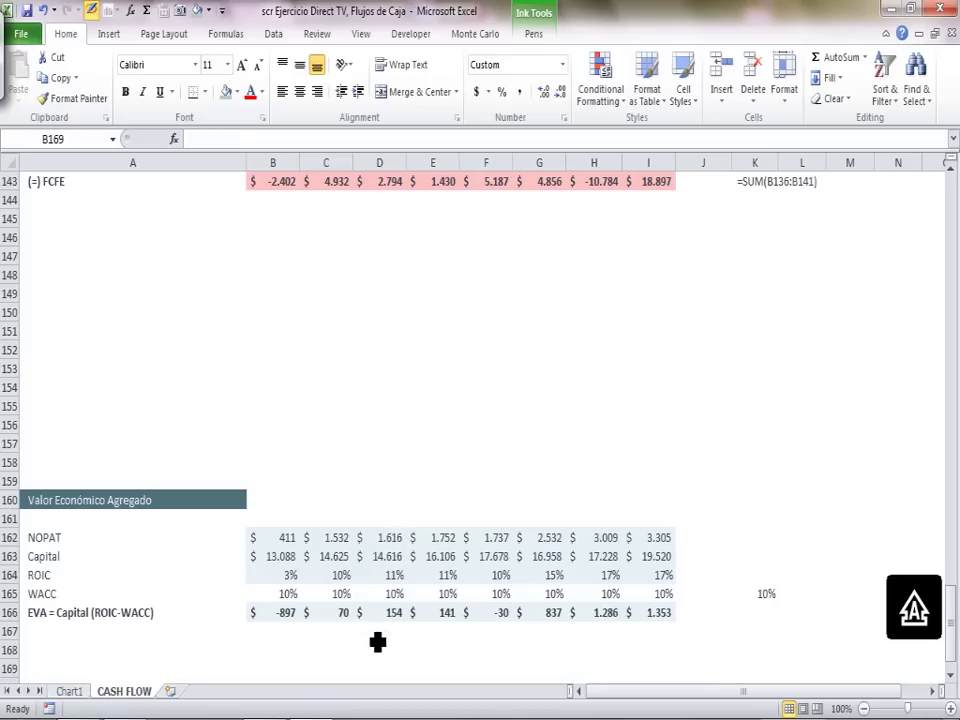
{"action": "left_click_drag", "start_coordinate": [300, 597], "coordinate": [300, 684]}
{"action": "mouse_move", "coordinate": [270, 645]}
{"action": "left_mouse_down"}
{"action": "mouse_move", "coordinate": [400, 642]}
{"action": "mouse_move", "coordinate": [462, 628]}
{"action": "left_mouse_up"}
{"action": "mouse_move", "coordinate": [401, 652]}
{"action": "left_mouse_down"}
{"action": "mouse_move", "coordinate": [401, 680]}
{"action": "mouse_move", "coordinate": [414, 651]}
{"action": "mouse_move", "coordinate": [408, 679]}
{"action": "mouse_move", "coordinate": [416, 662]}
{"action": "left_mouse_up"}
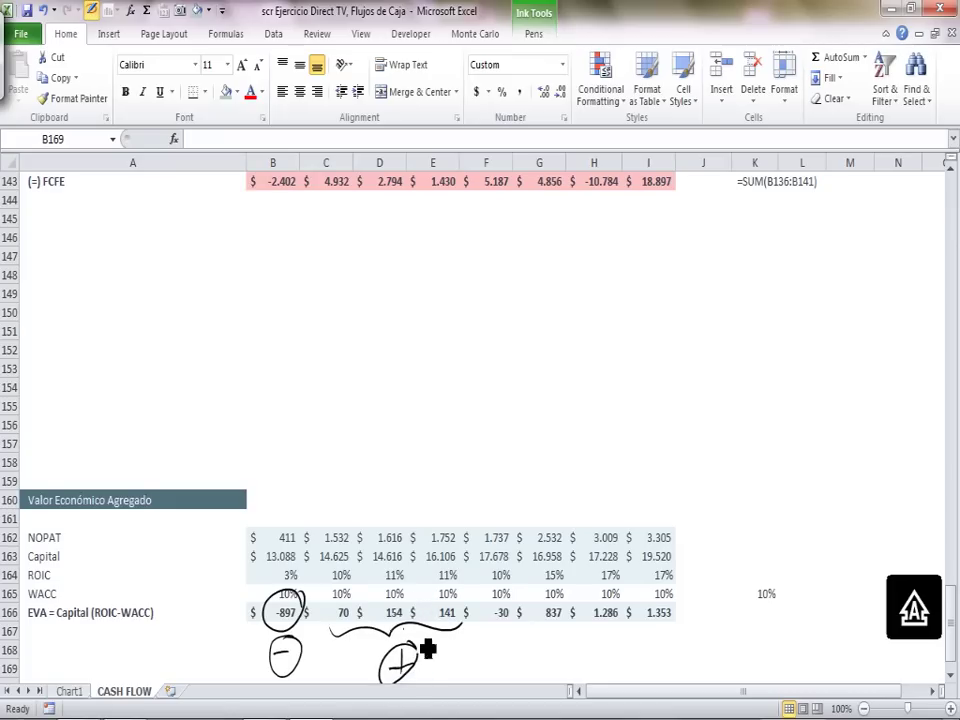
{"action": "mouse_move", "coordinate": [383, 580]}
{"action": "left_mouse_down"}
{"action": "mouse_move", "coordinate": [408, 572]}
{"action": "mouse_move", "coordinate": [413, 594]}
{"action": "left_mouse_up"}
- Go back to the Direct TV Balance Sheet at the beginning of the CASH FLOW sheet
{"action": "mouse_move", "coordinate": [443, 717]}
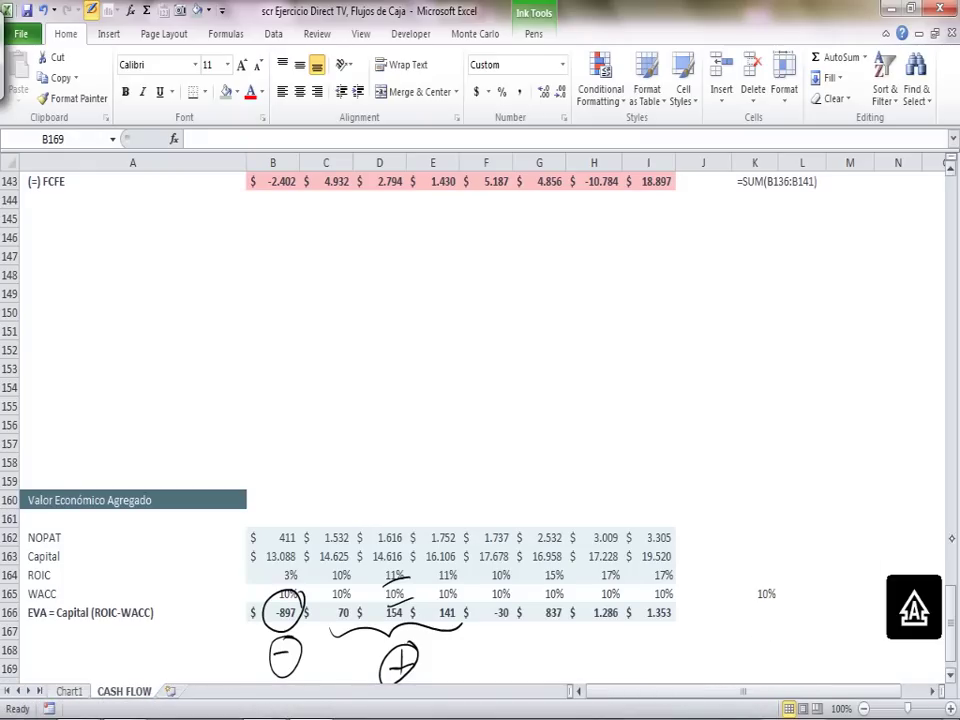
{"action": "scroll", "coordinate": [934, 384], "scroll_direction": "up", "scroll_amount": 20}
{"action": "scroll", "coordinate": [934, 384], "scroll_direction": "up", "scroll_amount": 20}
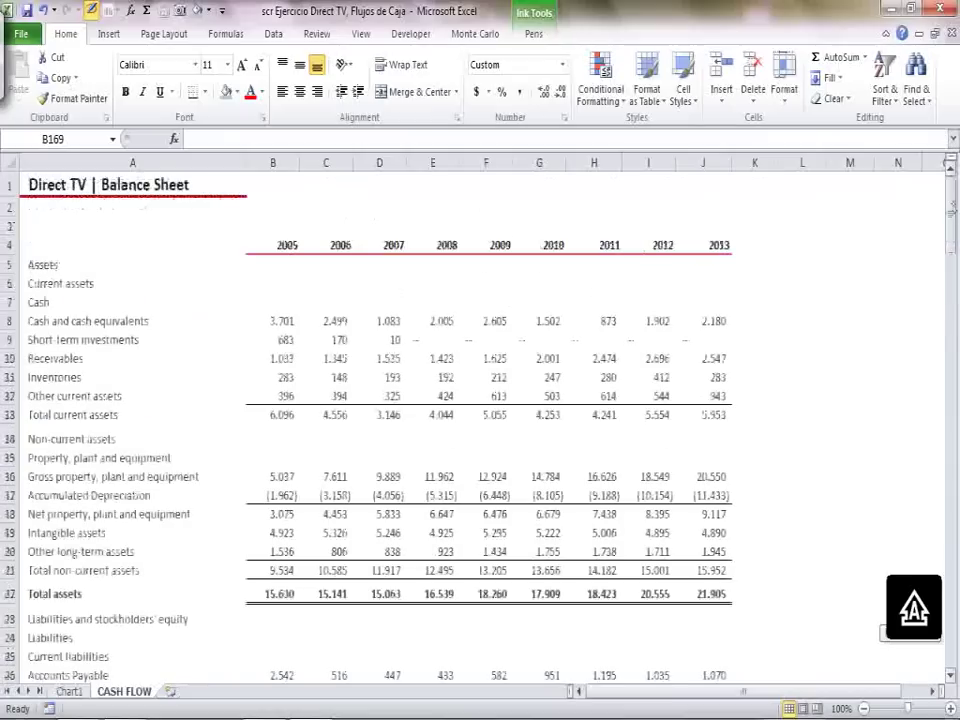